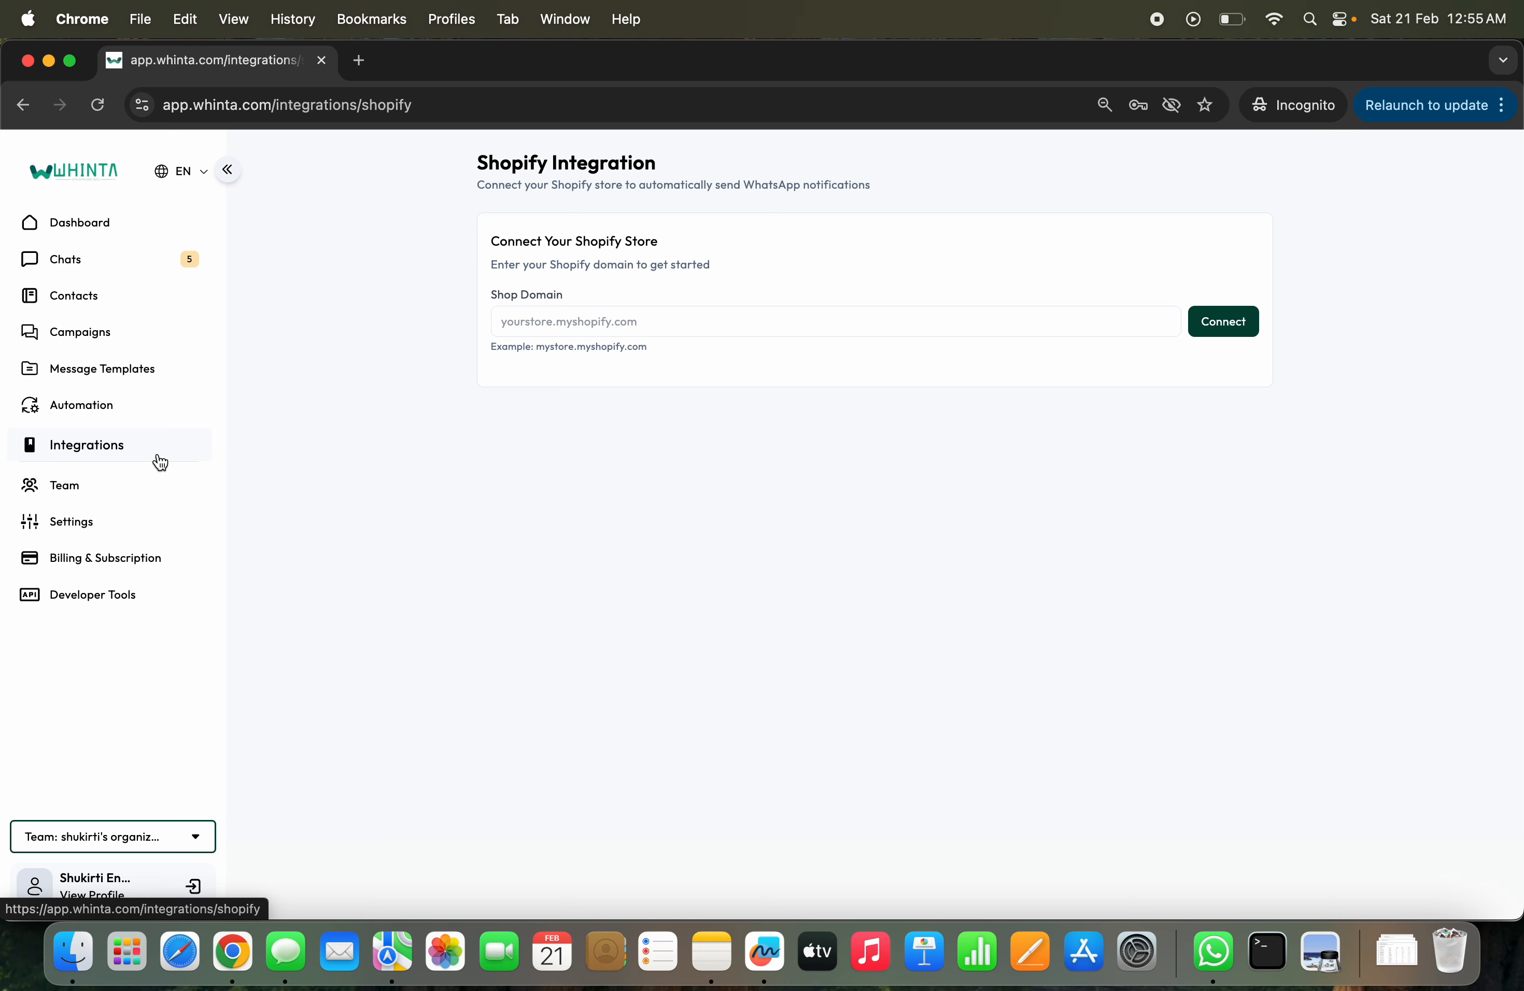
Open the Shopify integration page and load whinta-test.myshopify.com/password in a new browser tab
{"action": "left_click", "coordinate": [104, 455]}
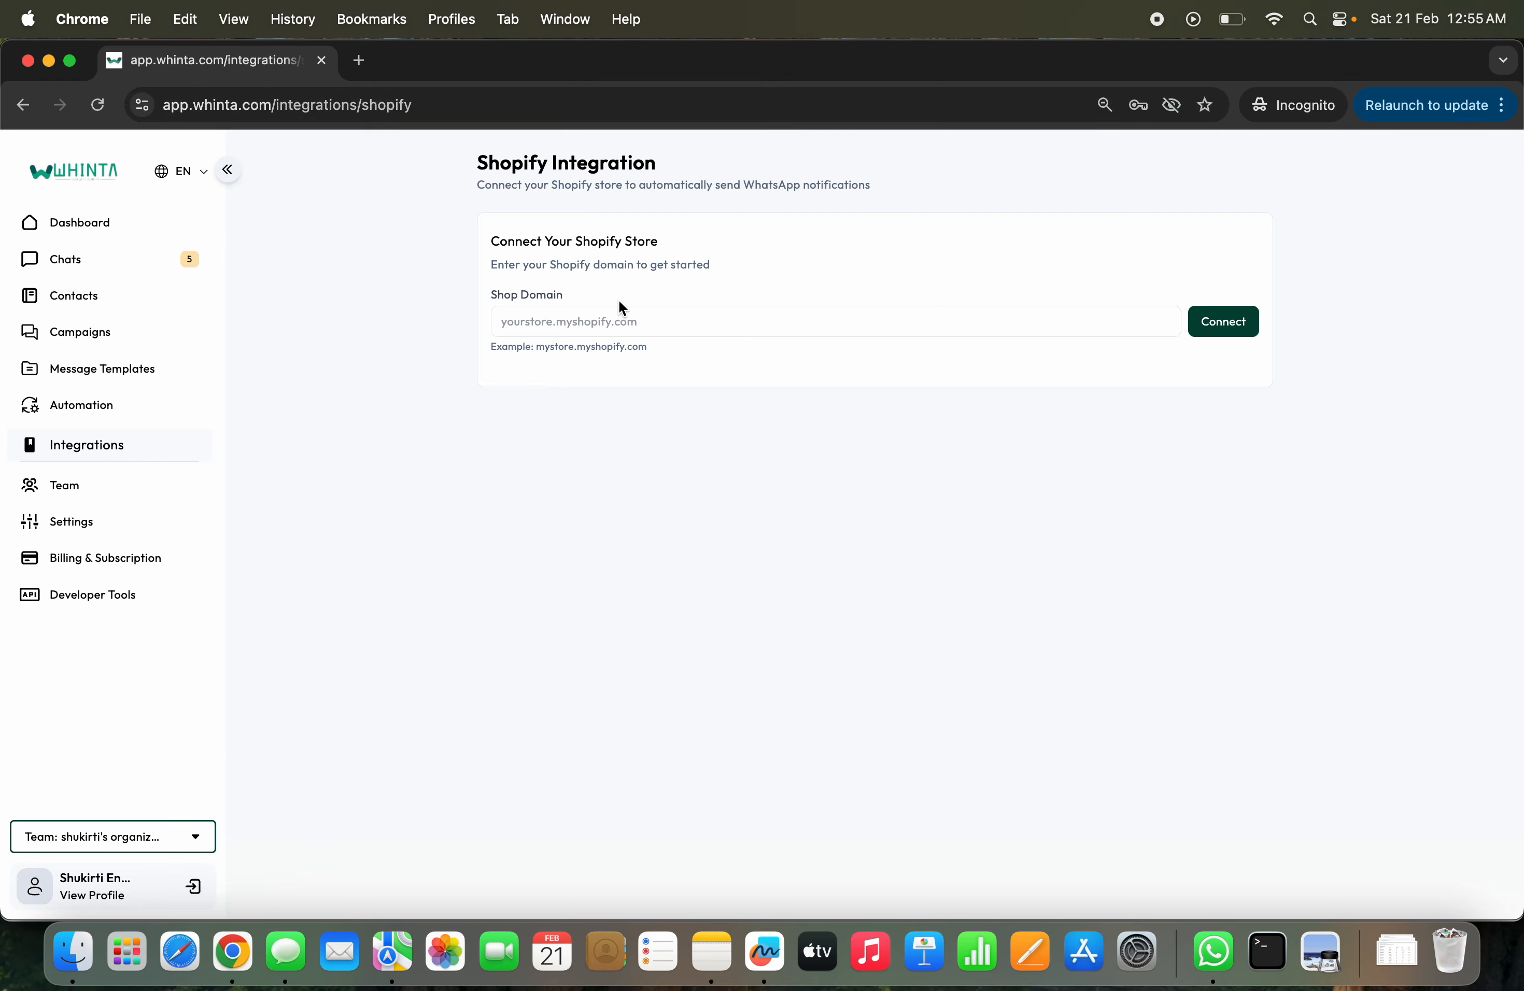
{"action": "left_click", "coordinate": [562, 320]}
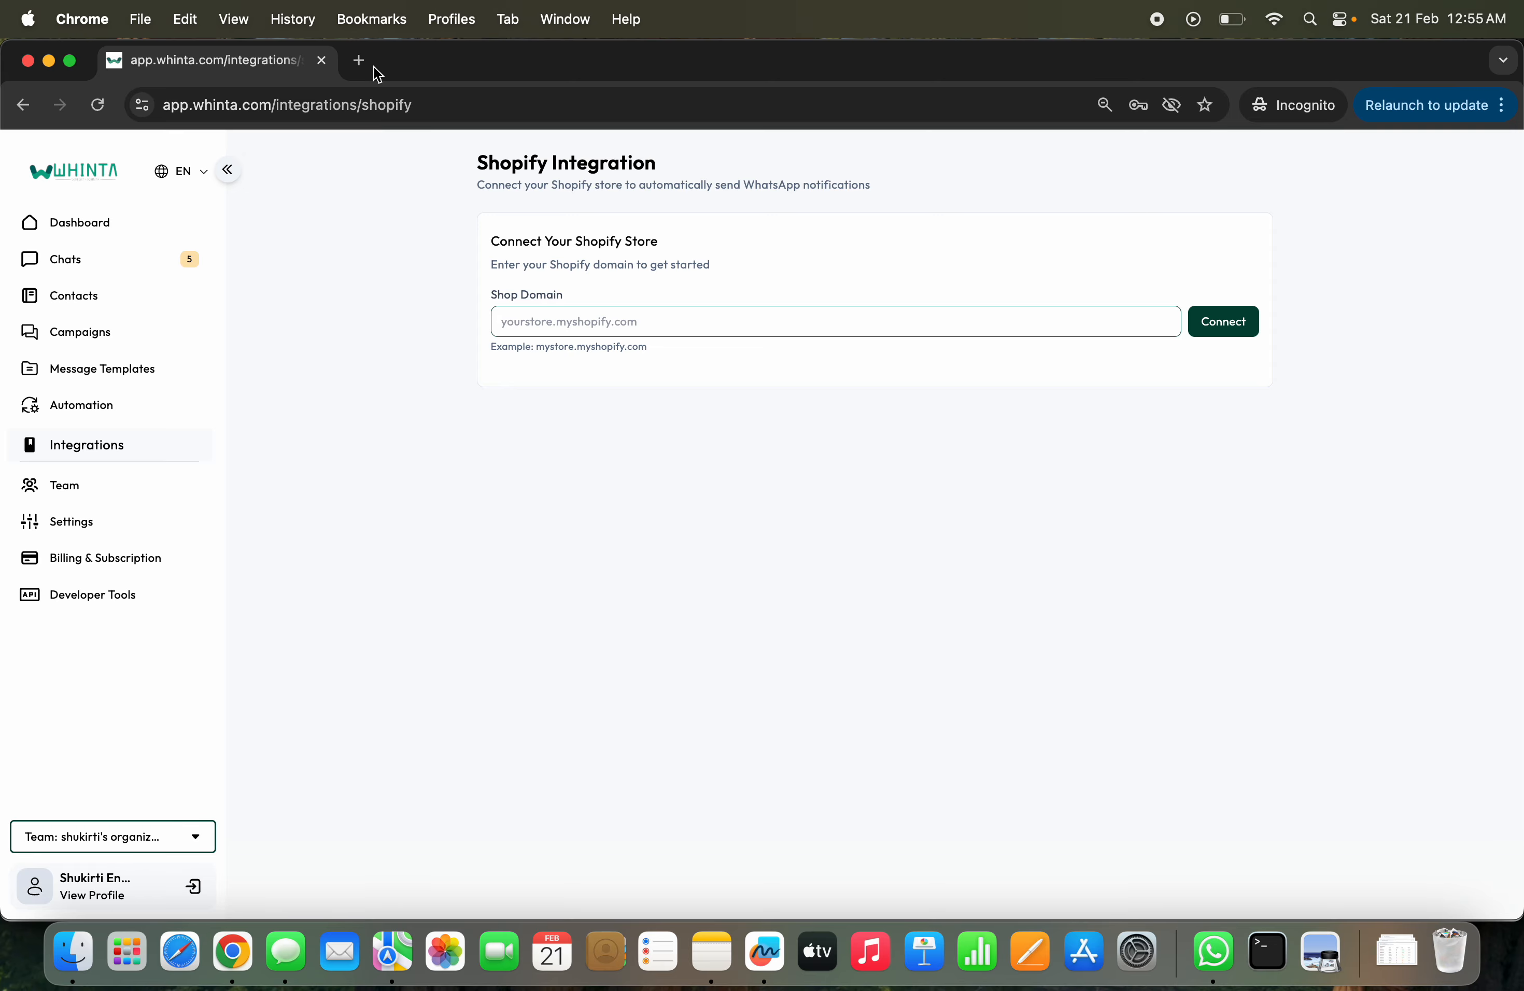
{"action": "left_click", "coordinate": [360, 61]}
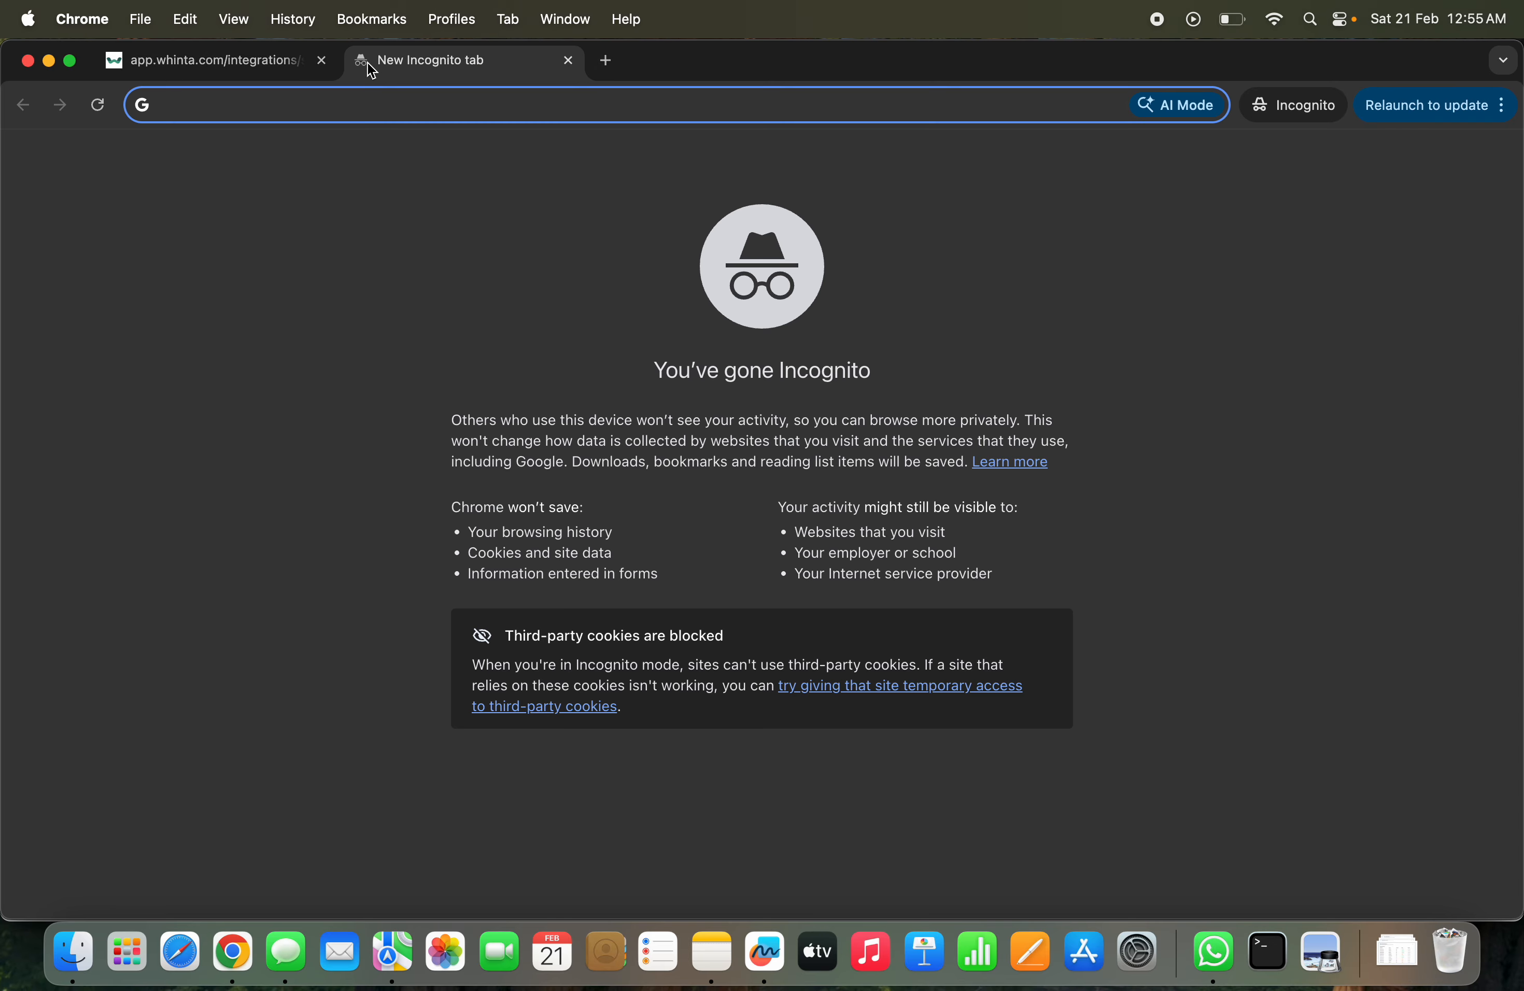
{"action": "type", "text": "whinta.com"}
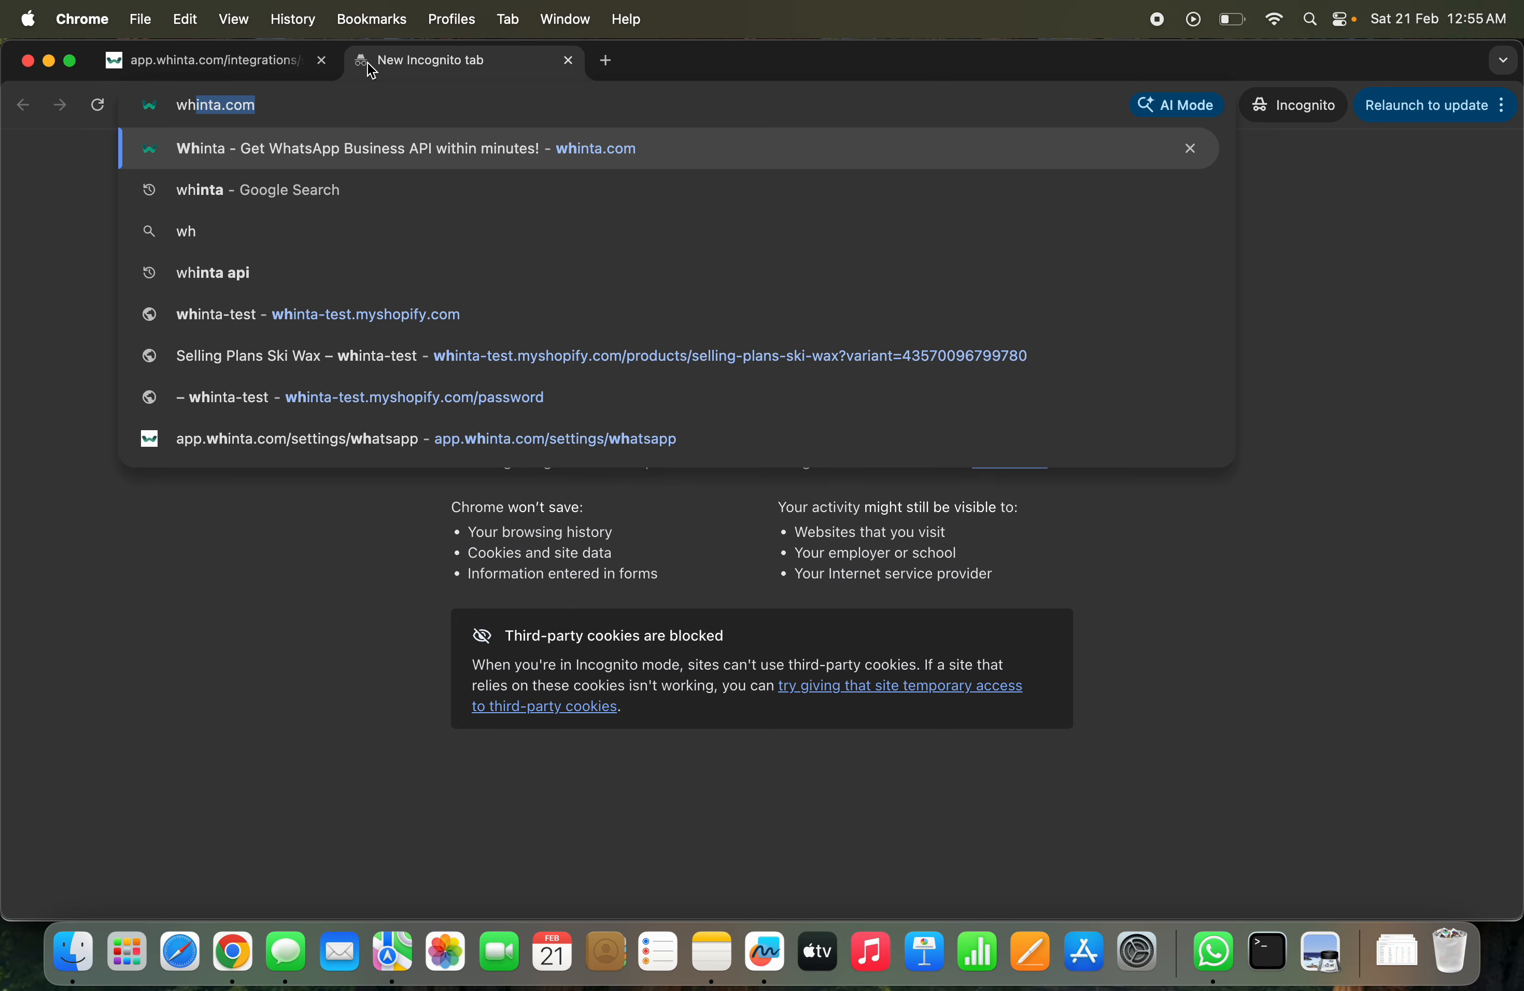
{"action": "left_click", "coordinate": [458, 399]}
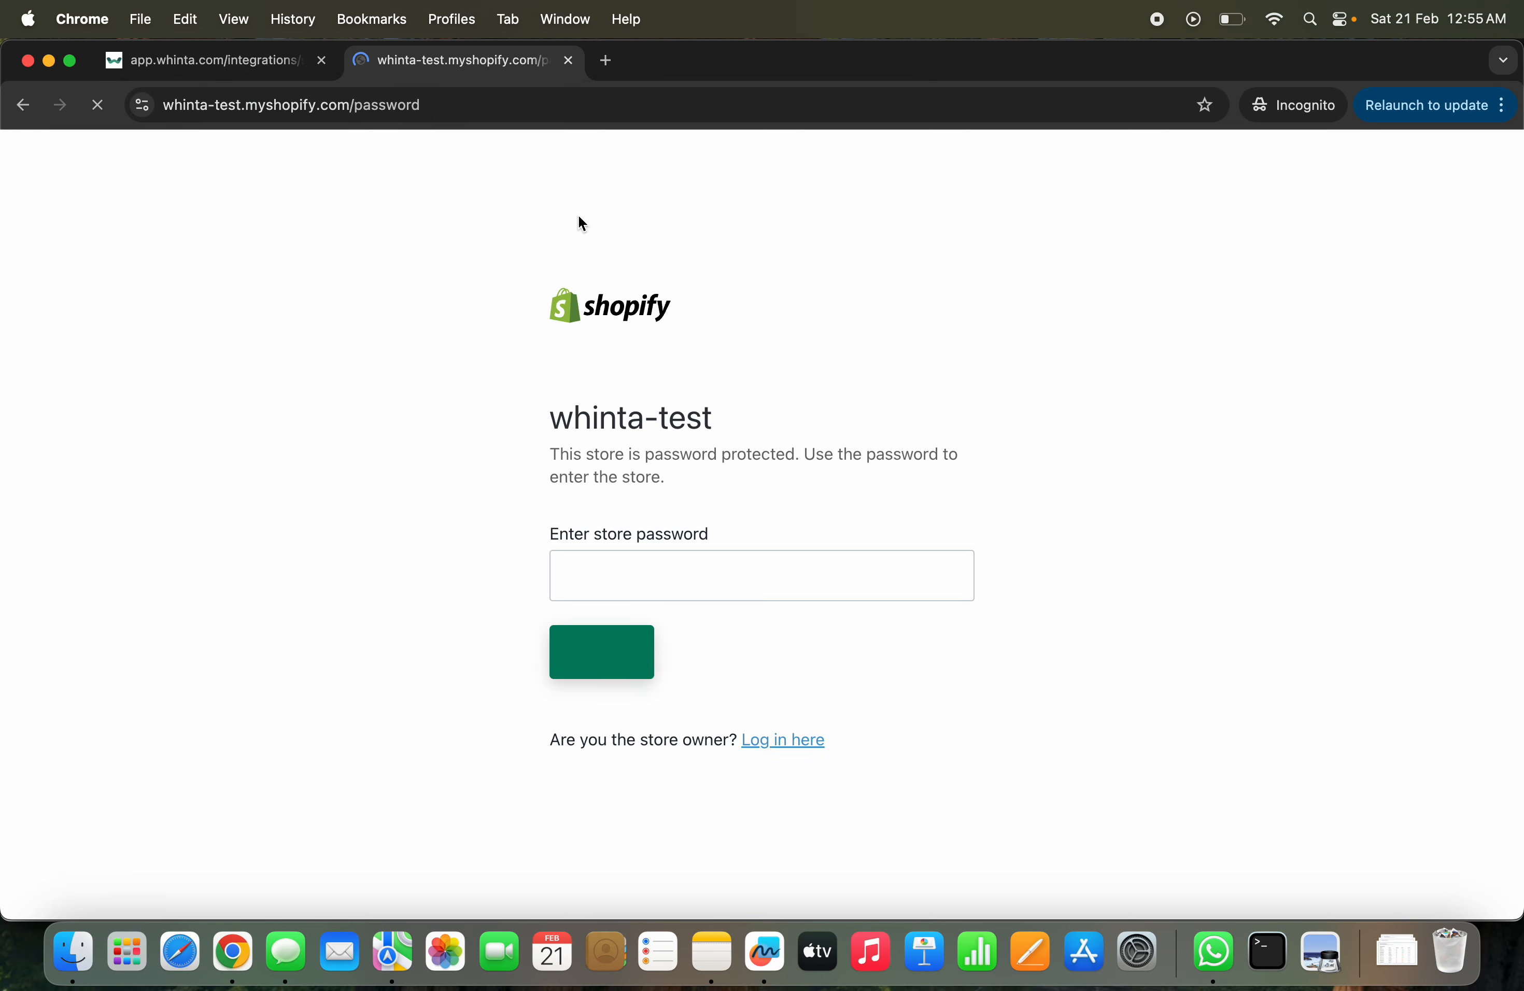
Try to load the store's address without the "password" ending
{"action": "left_click_drag", "start_coordinate": [360, 104], "coordinate": [526, 108]}
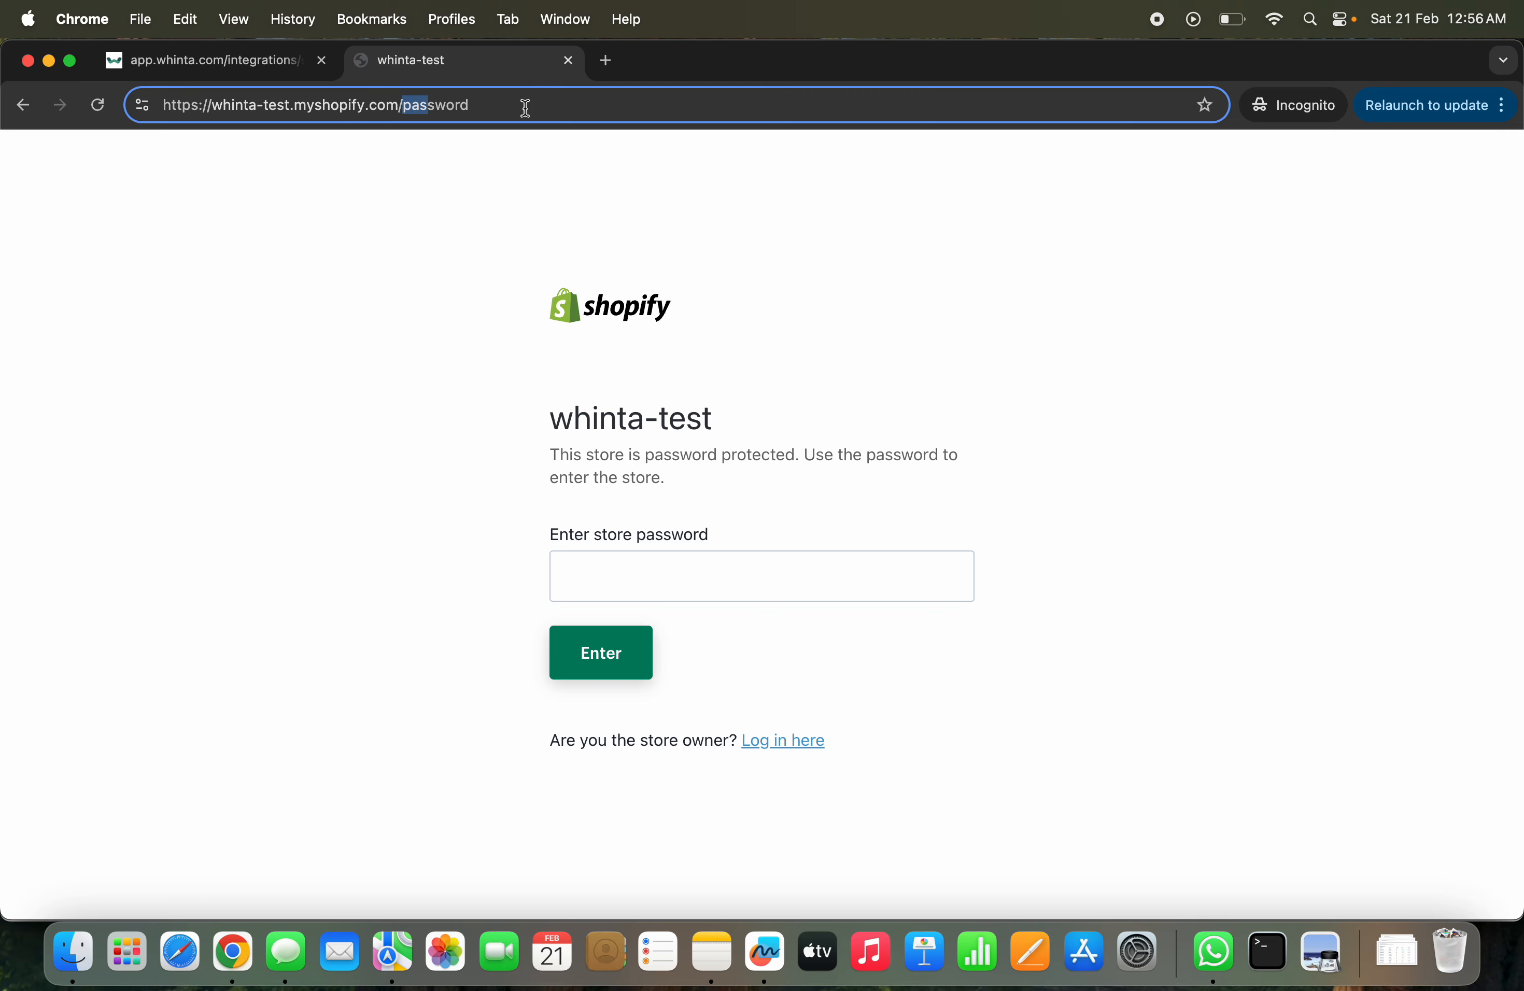
{"action": "key", "text": "BackSpace"}
{"action": "left_click_drag", "start_coordinate": [424, 104], "coordinate": [557, 104]}
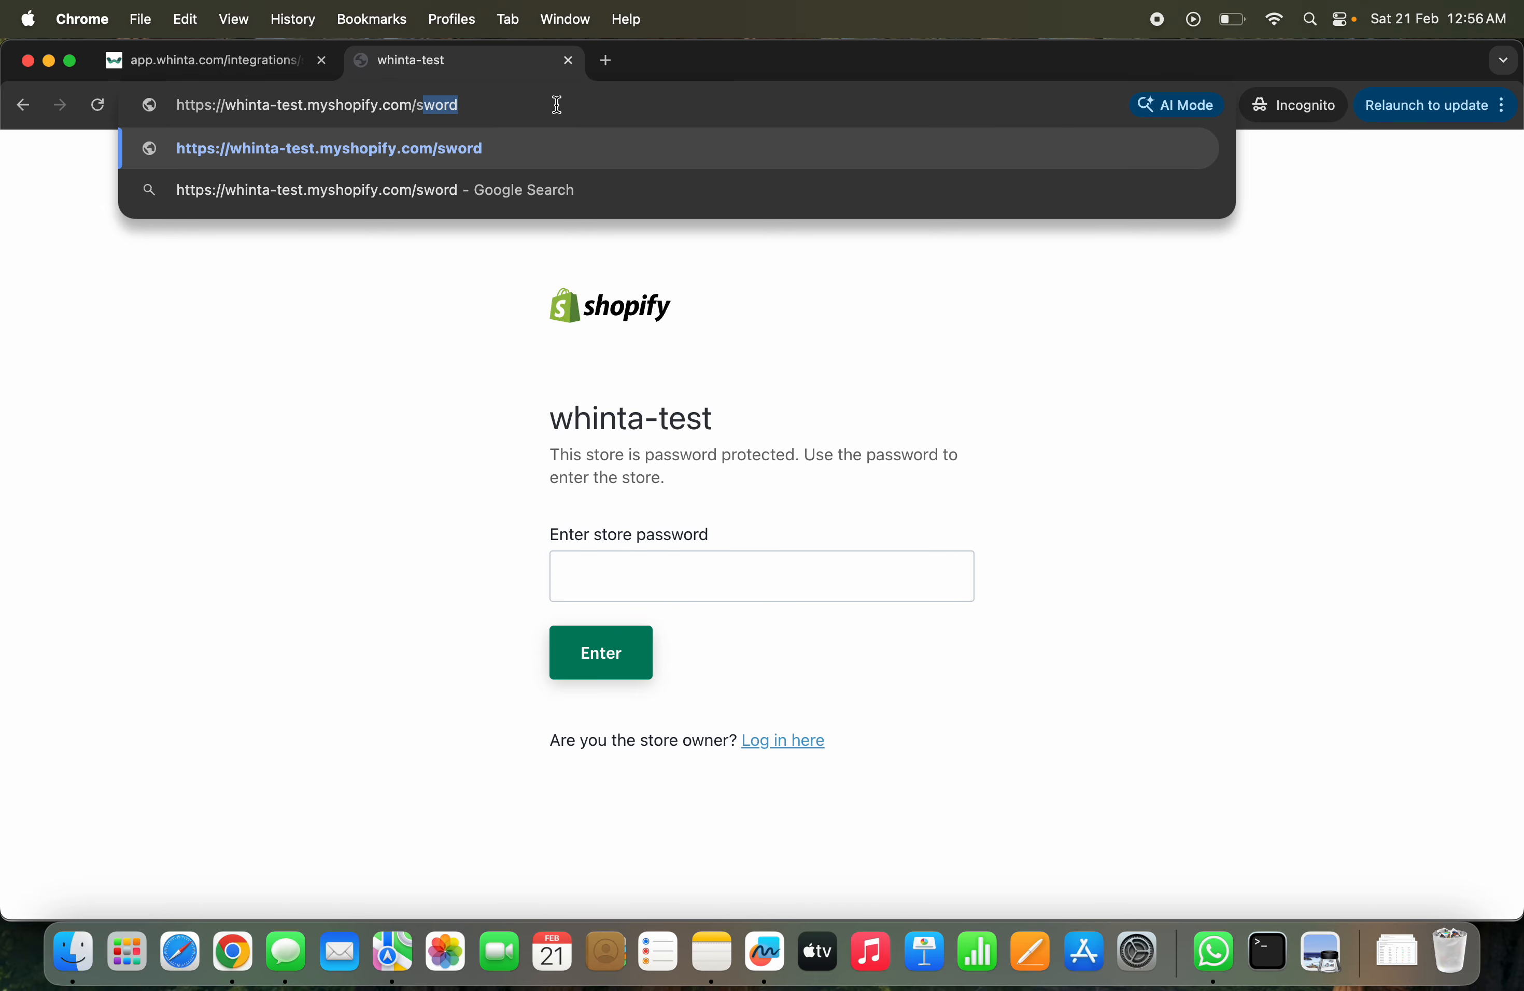
{"action": "key", "text": "BackSpace"}
{"action": "key", "text": "BackSpace"}
{"action": "key", "text": "Return"}
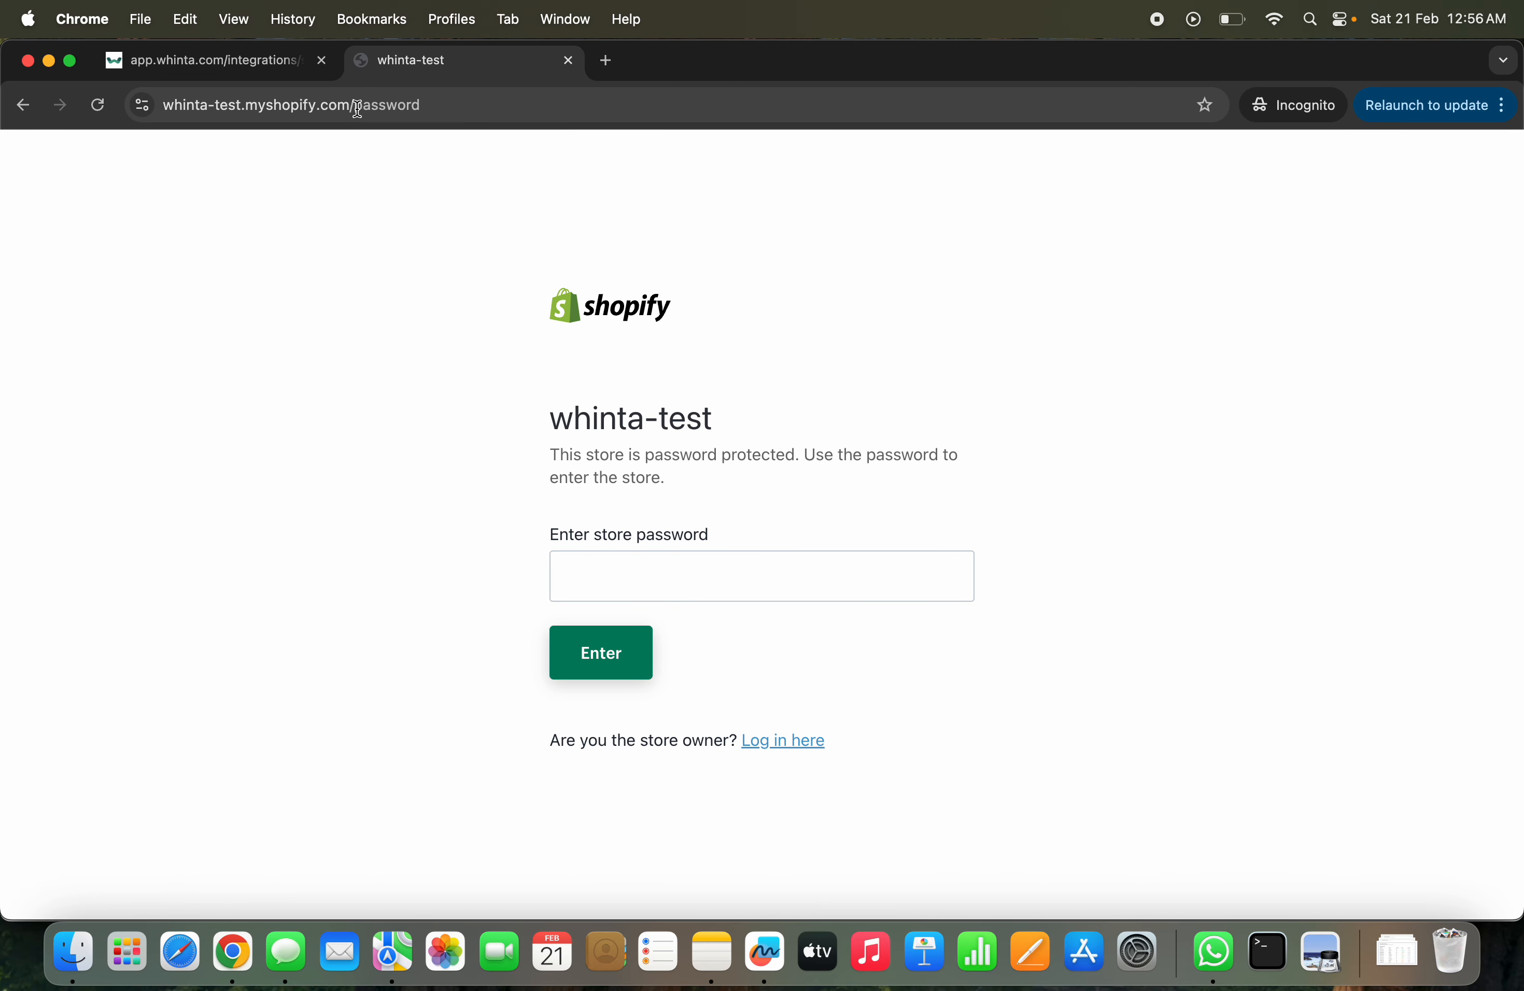
{"action": "left_click_drag", "start_coordinate": [358, 106], "coordinate": [3, 150]}
{"action": "key", "text": "super+c"}
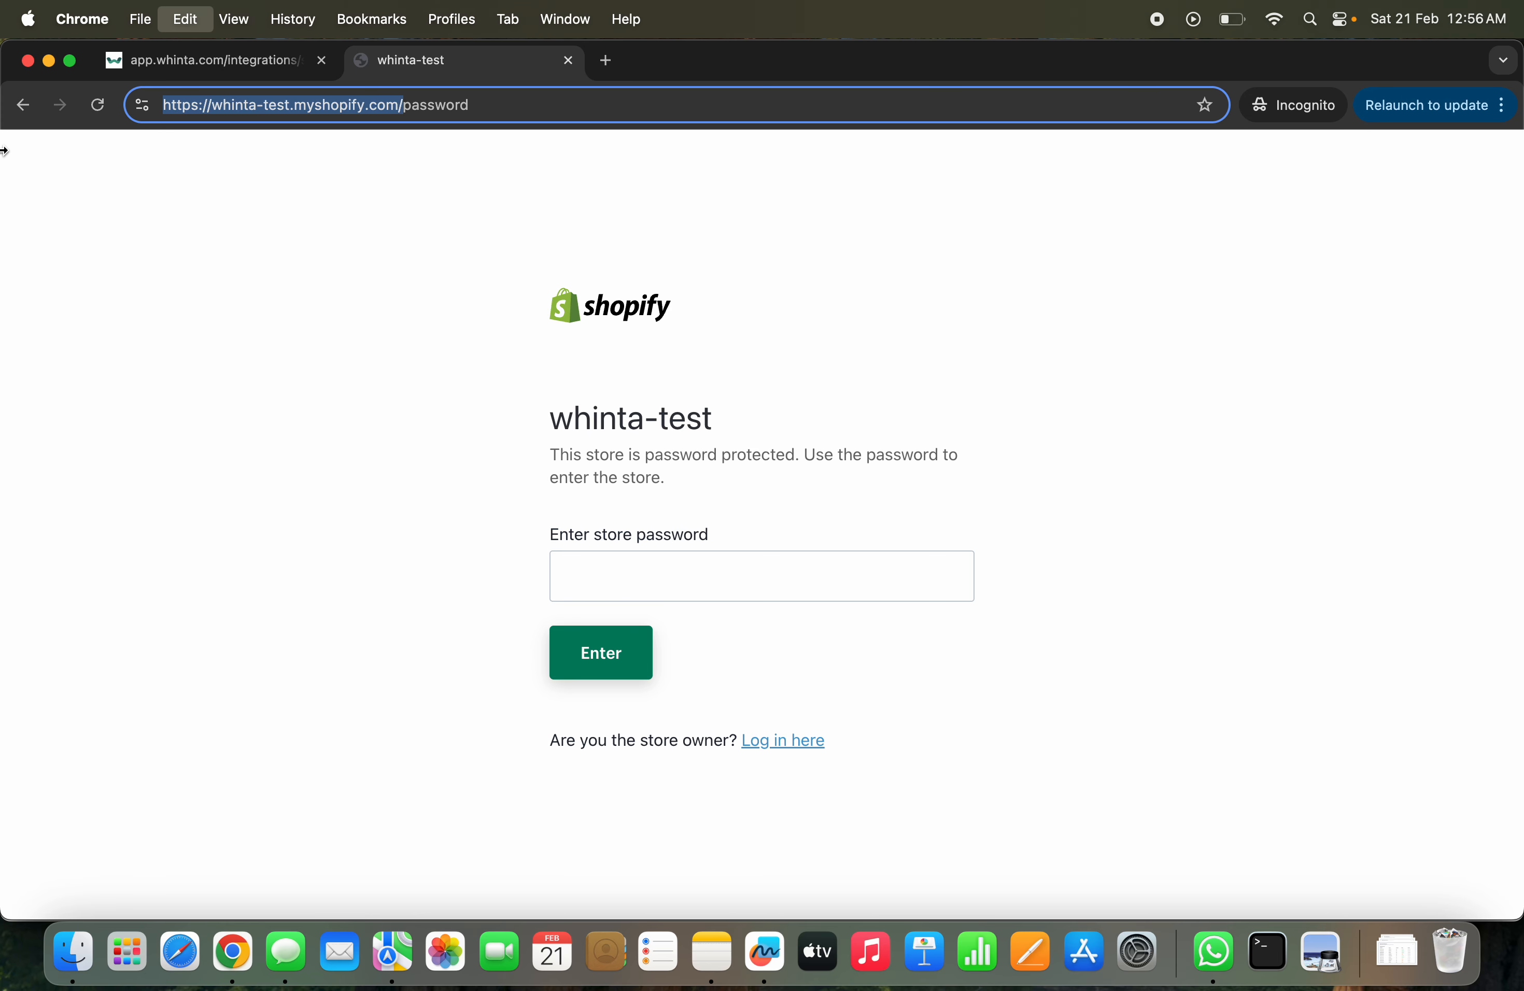
{"action": "left_click", "coordinate": [221, 72]}
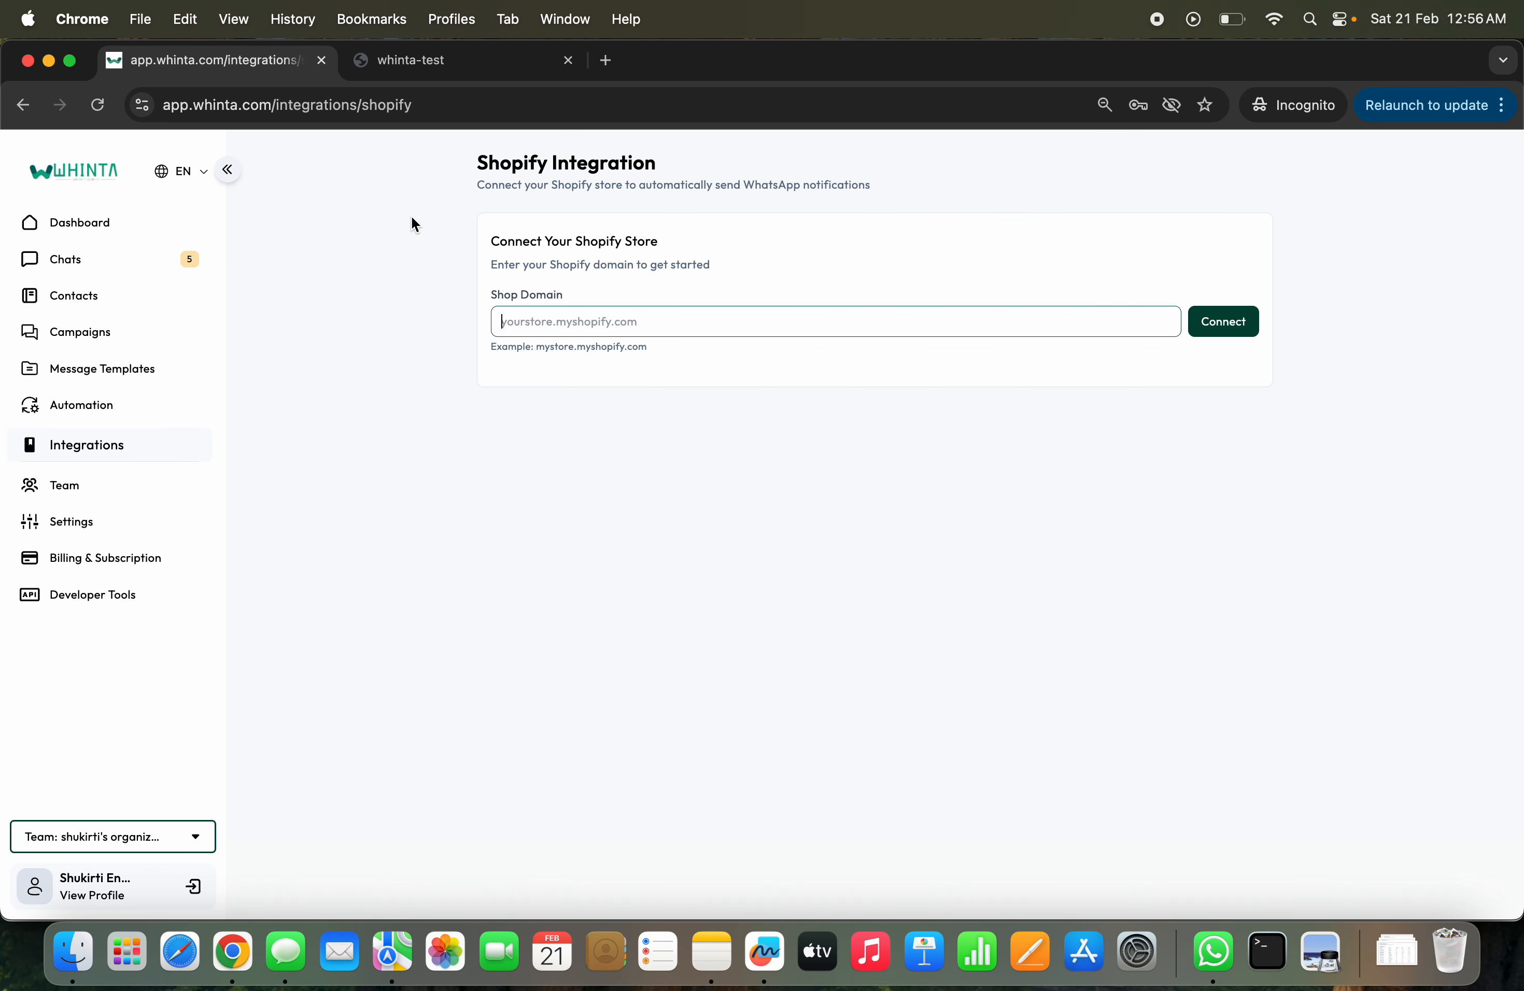
{"action": "left_click", "coordinate": [596, 333]}
{"action": "key", "text": "super+v"}
{"action": "left_click", "coordinate": [1242, 319]}
{"action": "left_click", "coordinate": [27, 60]}
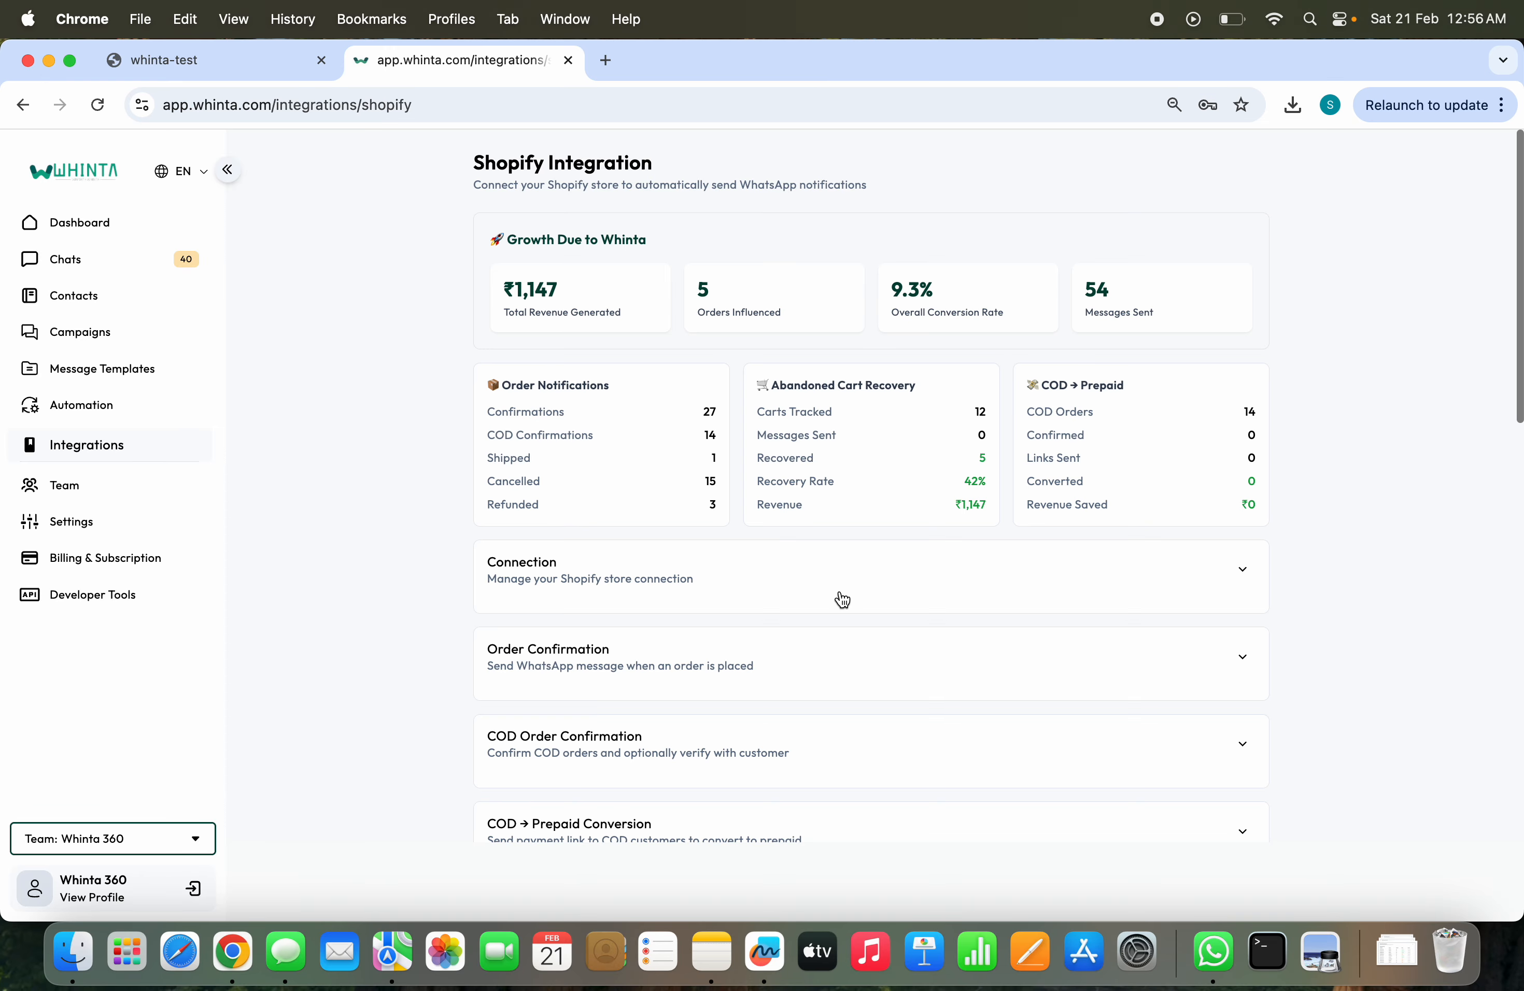
Examine the Shopify Integration page, including the Growth Due to Whinta statistics, the notification sections and the Abandoned Carts table
{"action": "scroll", "coordinate": [775, 534], "scroll_direction": "down", "scroll_amount": 6}
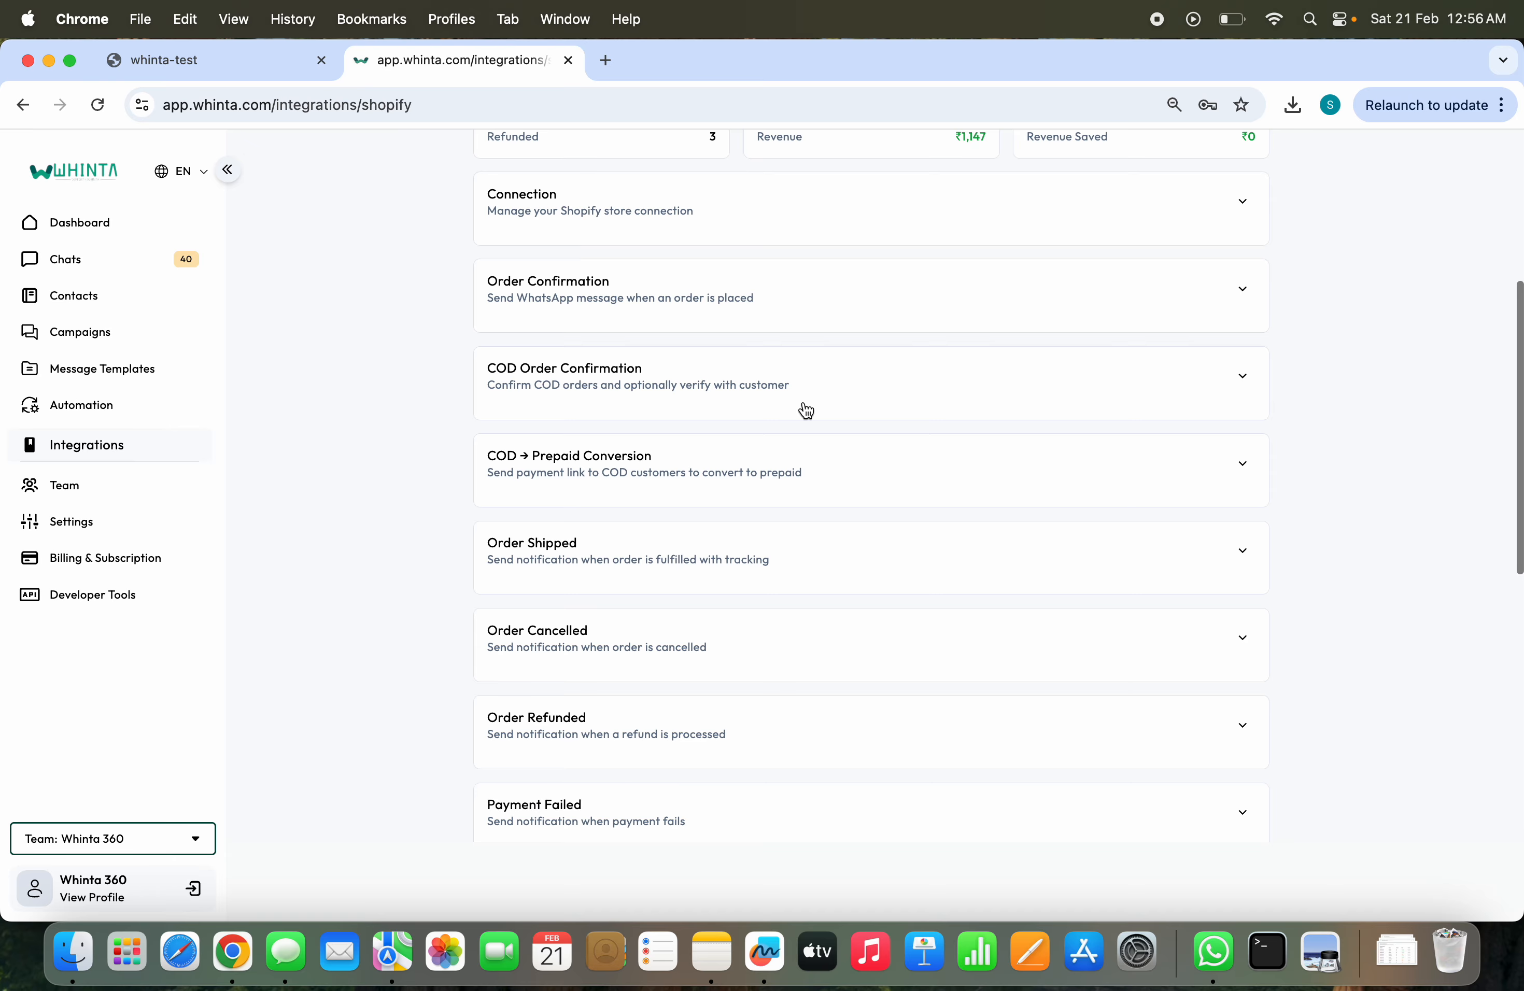
{"action": "scroll", "coordinate": [804, 405], "scroll_direction": "down", "scroll_amount": 10}
{"action": "scroll", "coordinate": [803, 403], "scroll_direction": "up", "scroll_amount": 20}
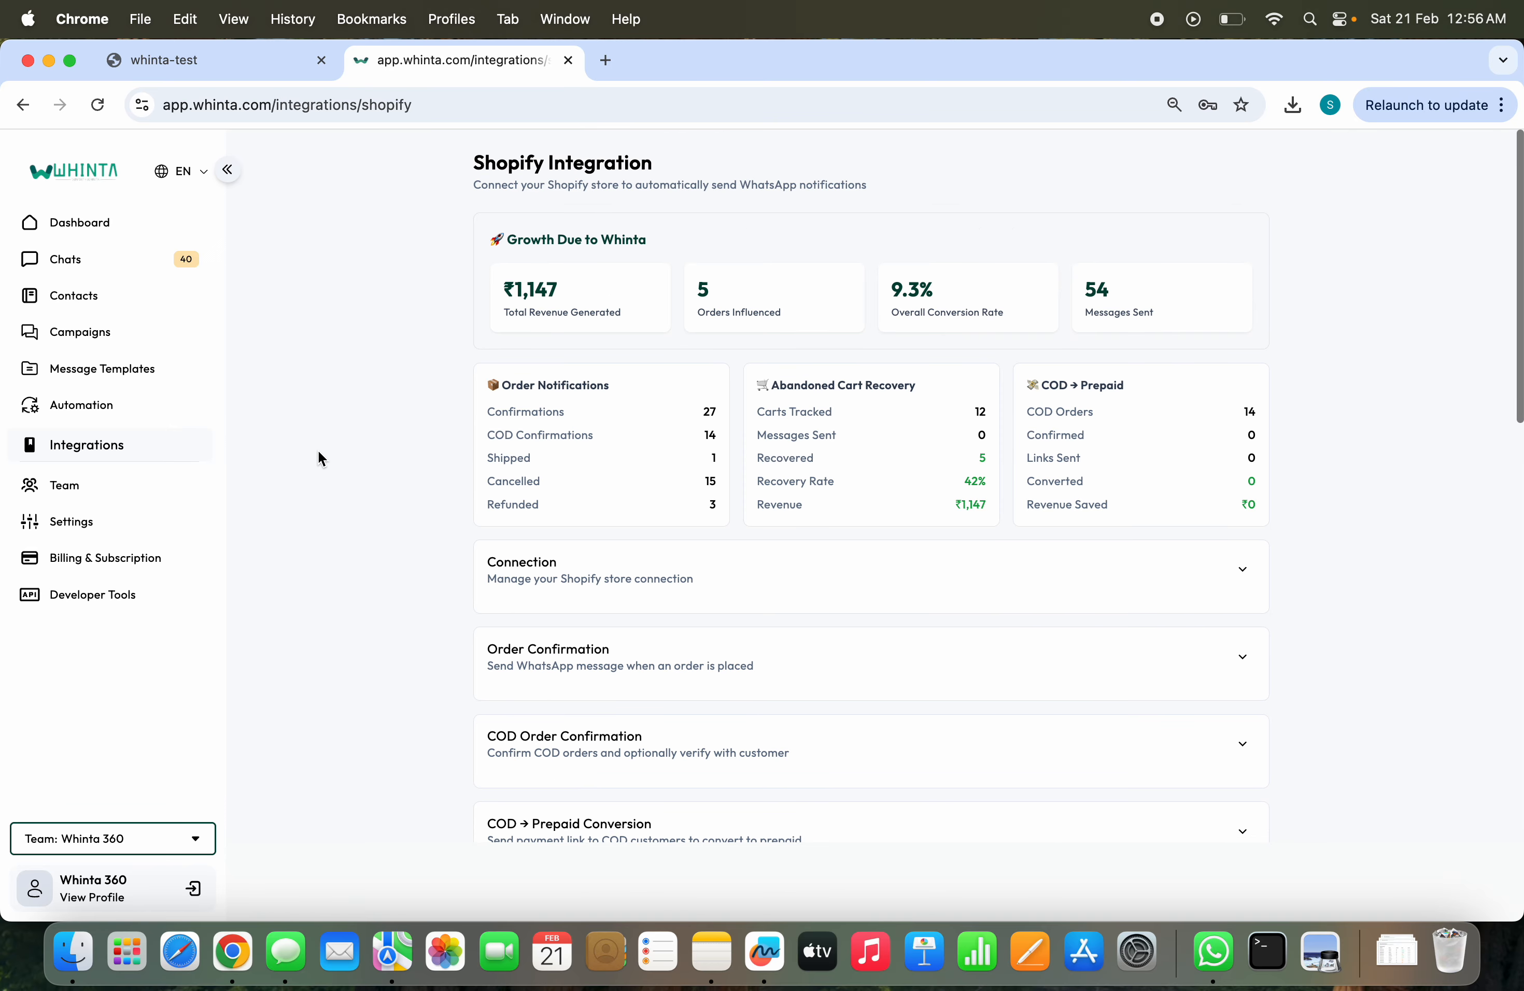
{"action": "scroll", "coordinate": [336, 464], "scroll_direction": "down", "scroll_amount": 1}
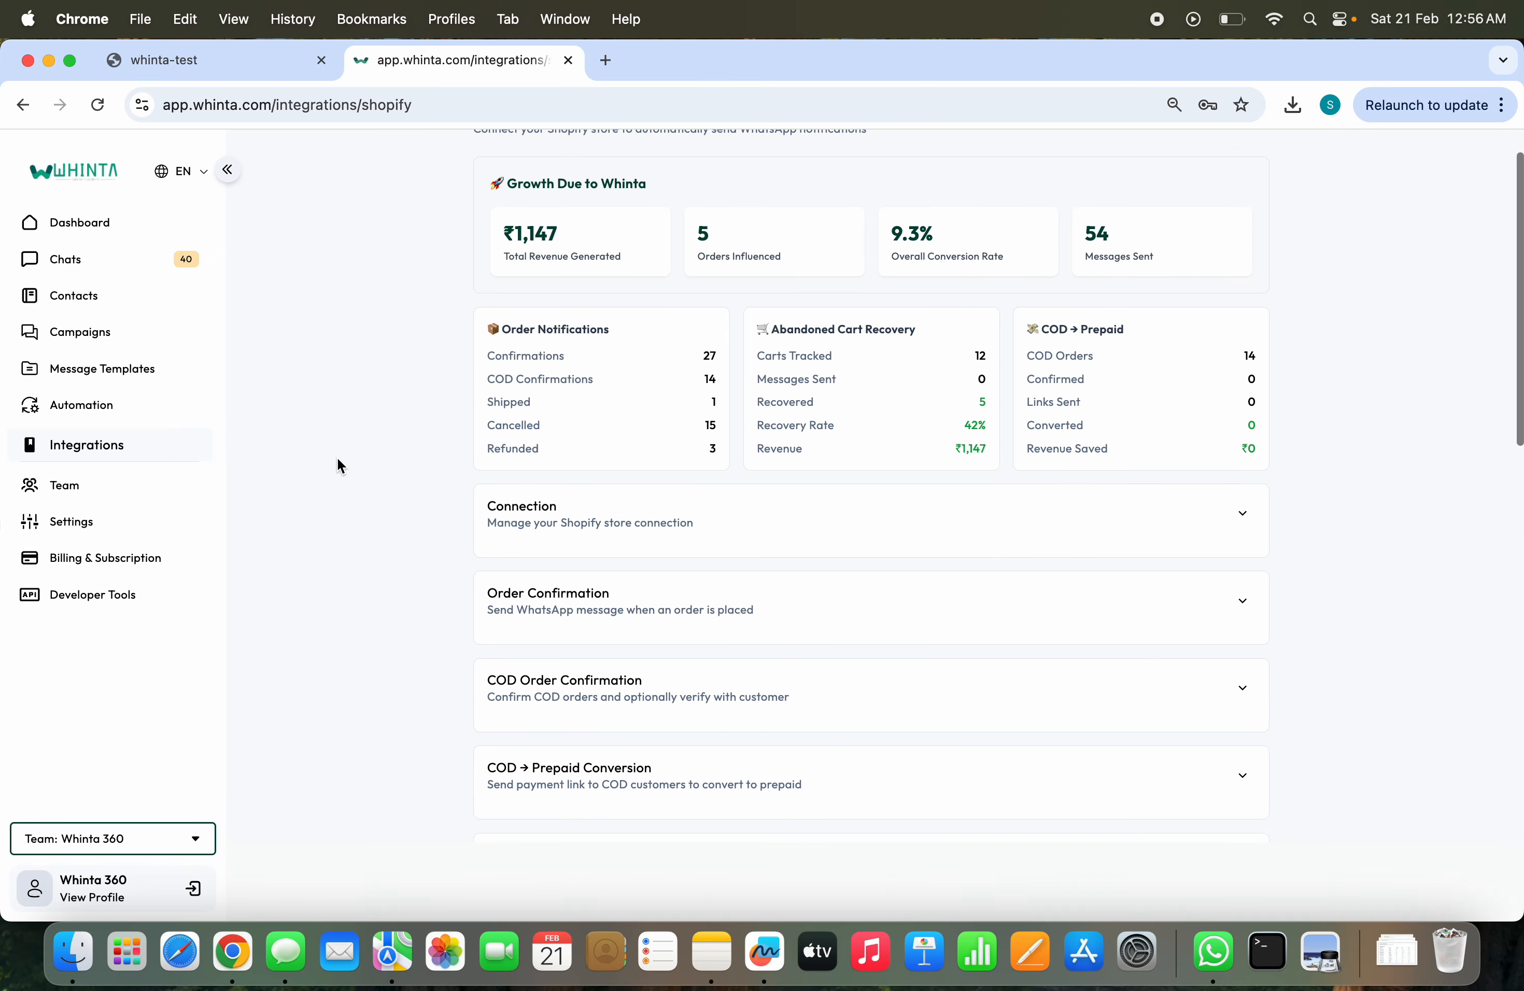
{"action": "left_click", "coordinate": [171, 446]}
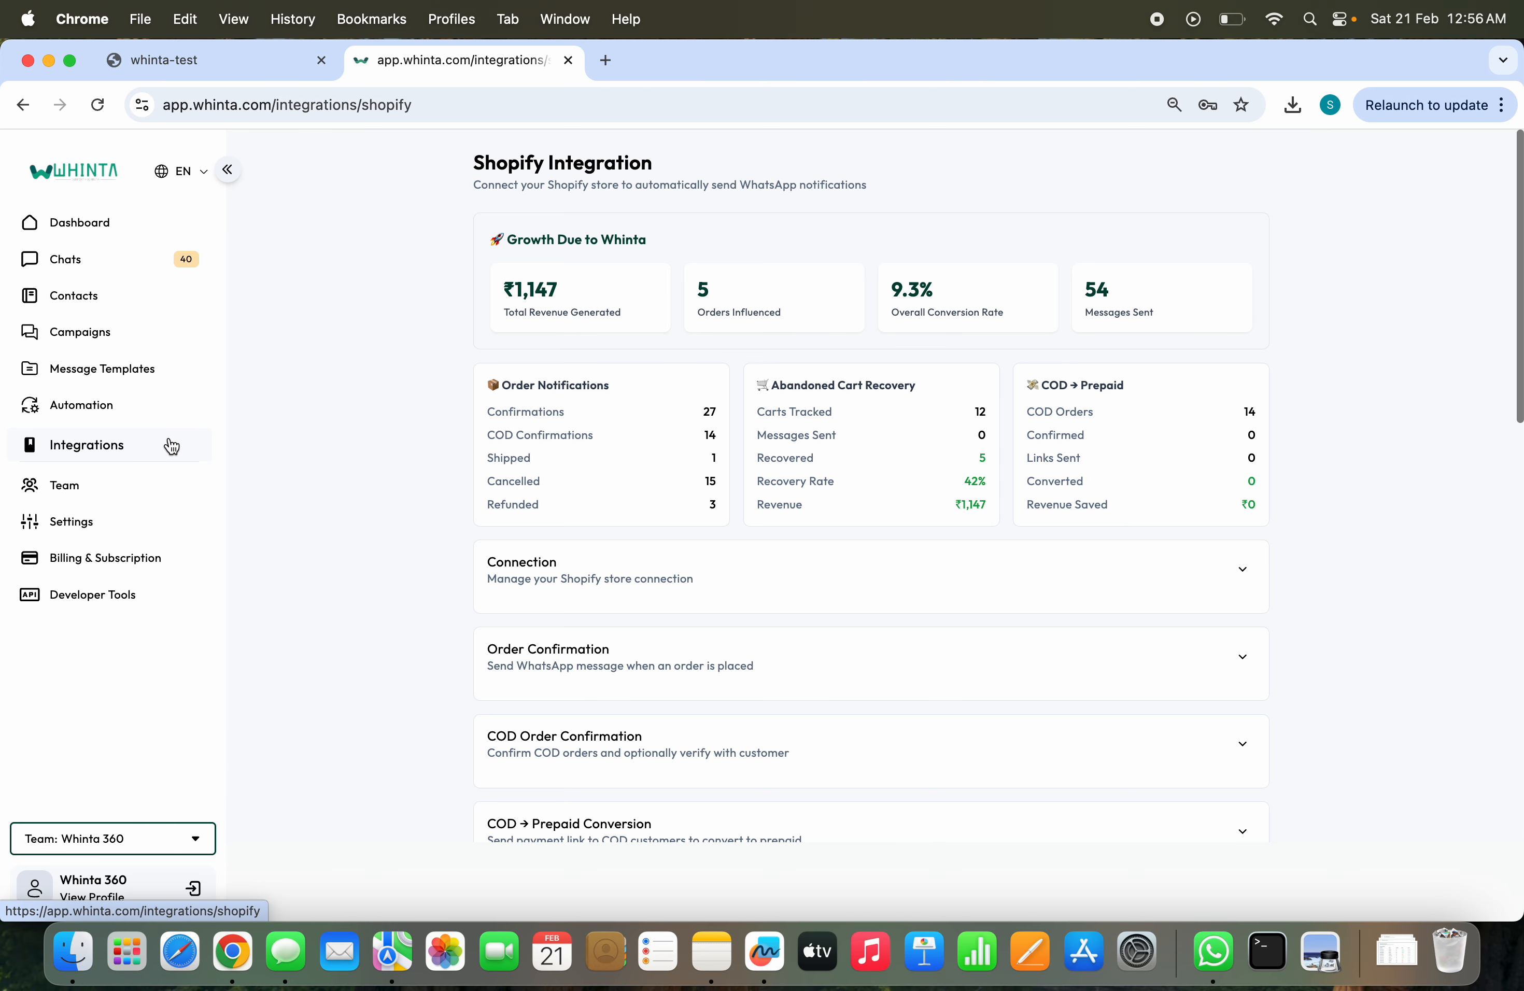
{"action": "scroll", "coordinate": [651, 496], "scroll_direction": "down", "scroll_amount": 20}
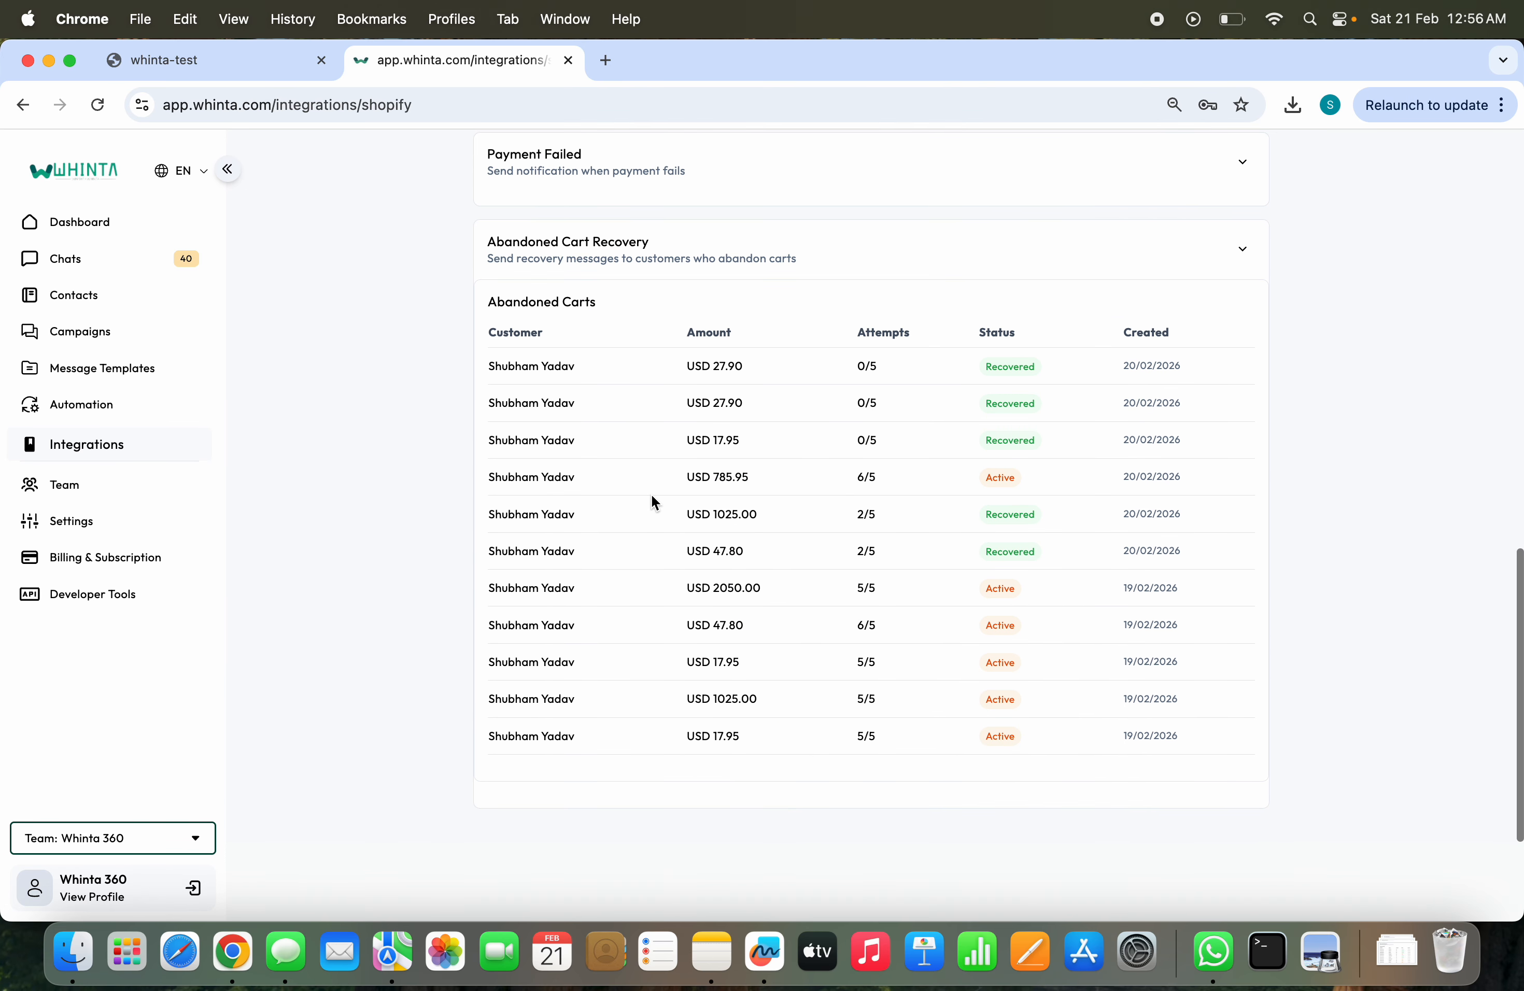
{"action": "scroll", "coordinate": [651, 495], "scroll_direction": "up", "scroll_amount": 20}
{"action": "scroll", "coordinate": [652, 500], "scroll_direction": "down", "scroll_amount": 6}
{"action": "scroll", "coordinate": [652, 500], "scroll_direction": "up", "scroll_amount": 6}
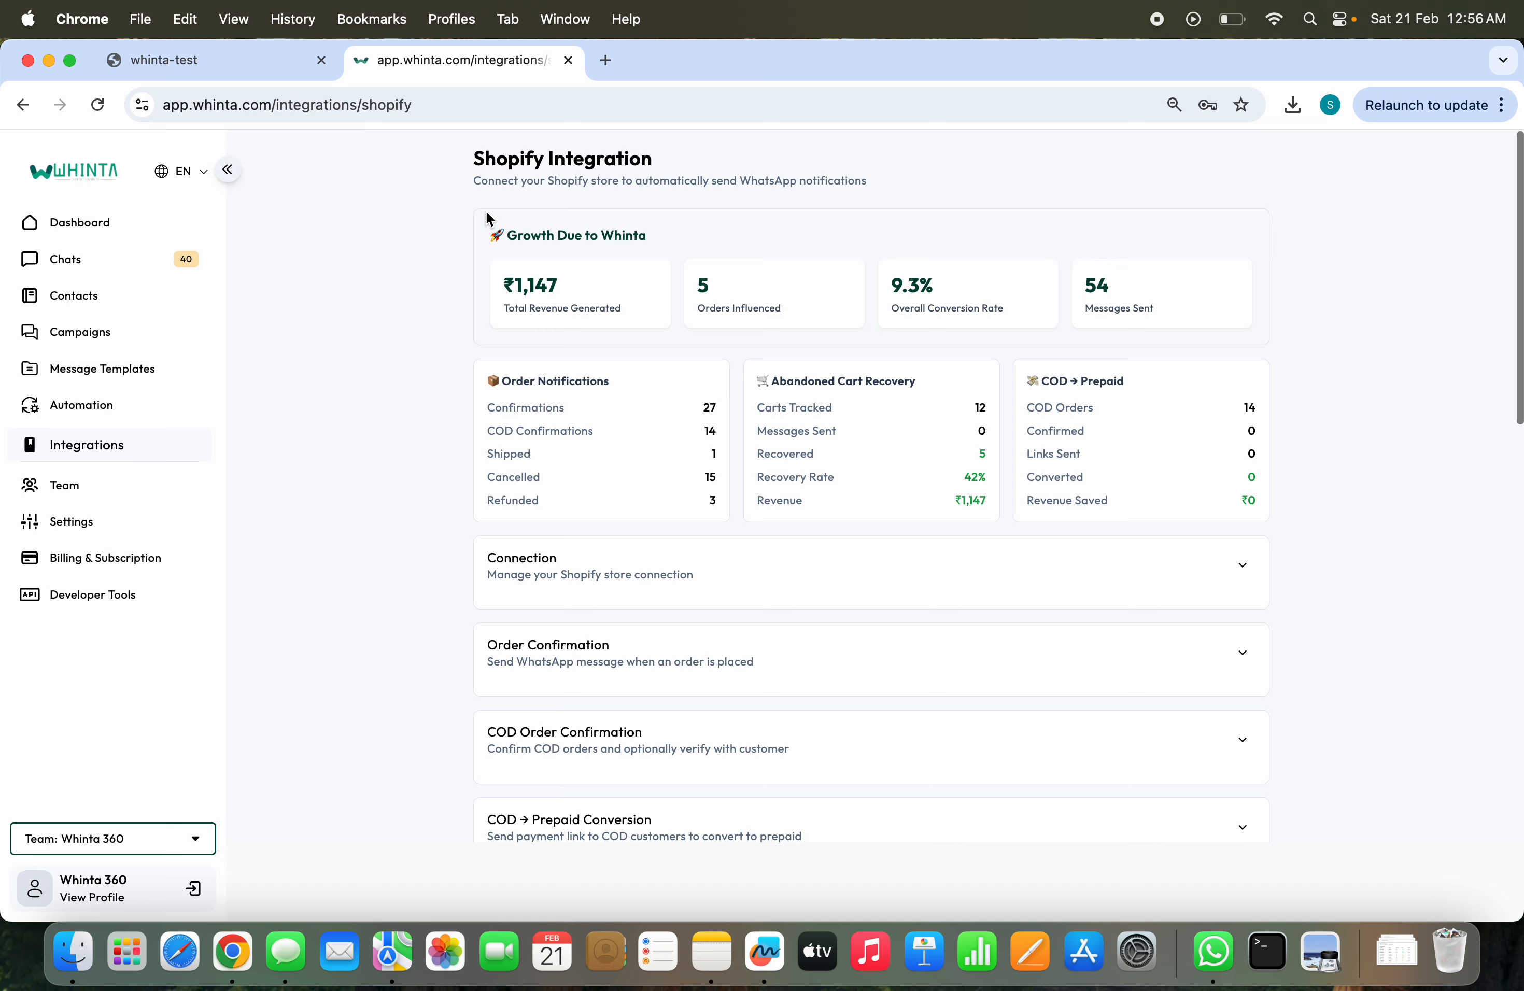
{"action": "left_click_drag", "start_coordinate": [509, 233], "coordinate": [637, 237]}
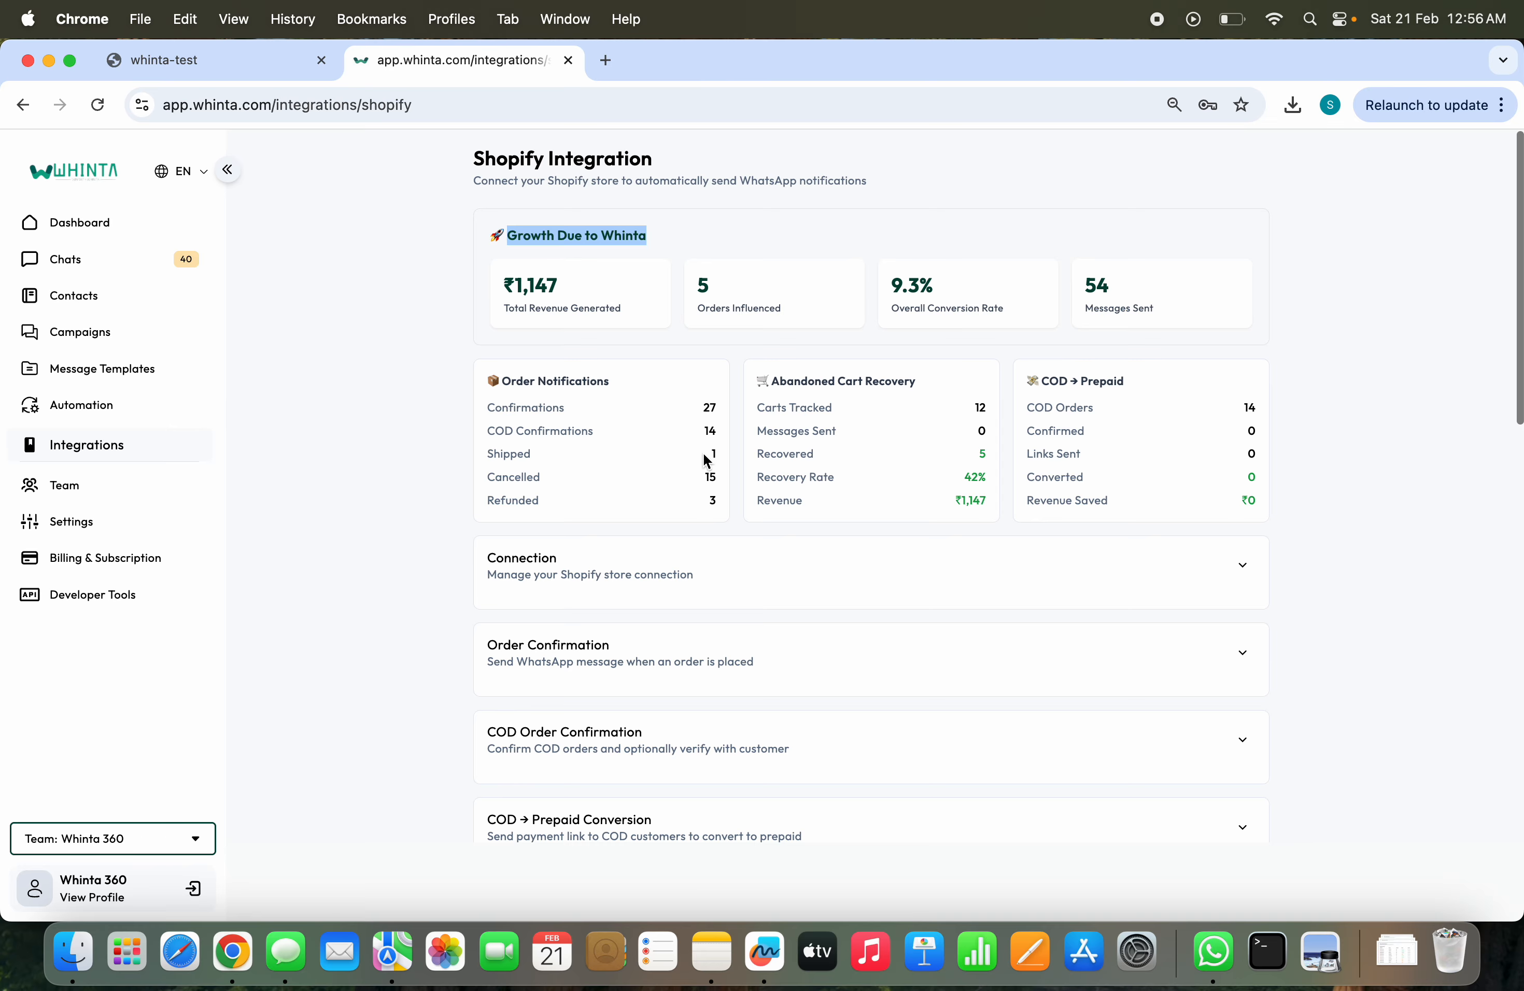
Expand the Connection section to check which Shopify store is linked, and collapse it again
{"action": "scroll", "coordinate": [703, 454], "scroll_direction": "down", "scroll_amount": 2}
{"action": "scroll", "coordinate": [702, 452], "scroll_direction": "down", "scroll_amount": 1}
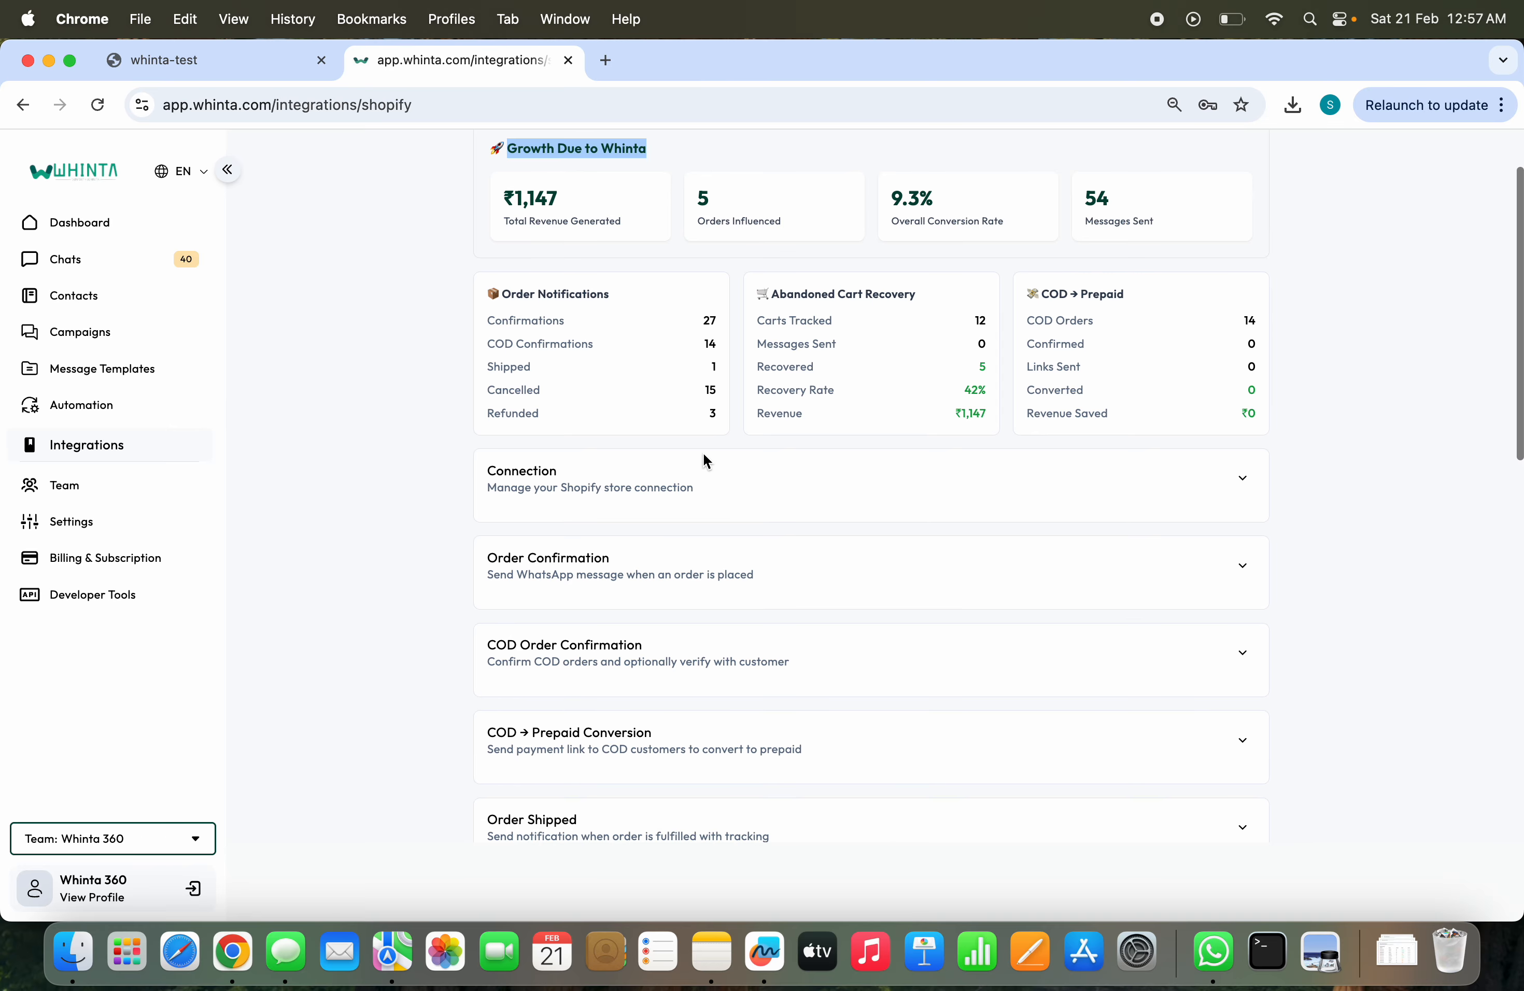
{"action": "left_click", "coordinate": [951, 495]}
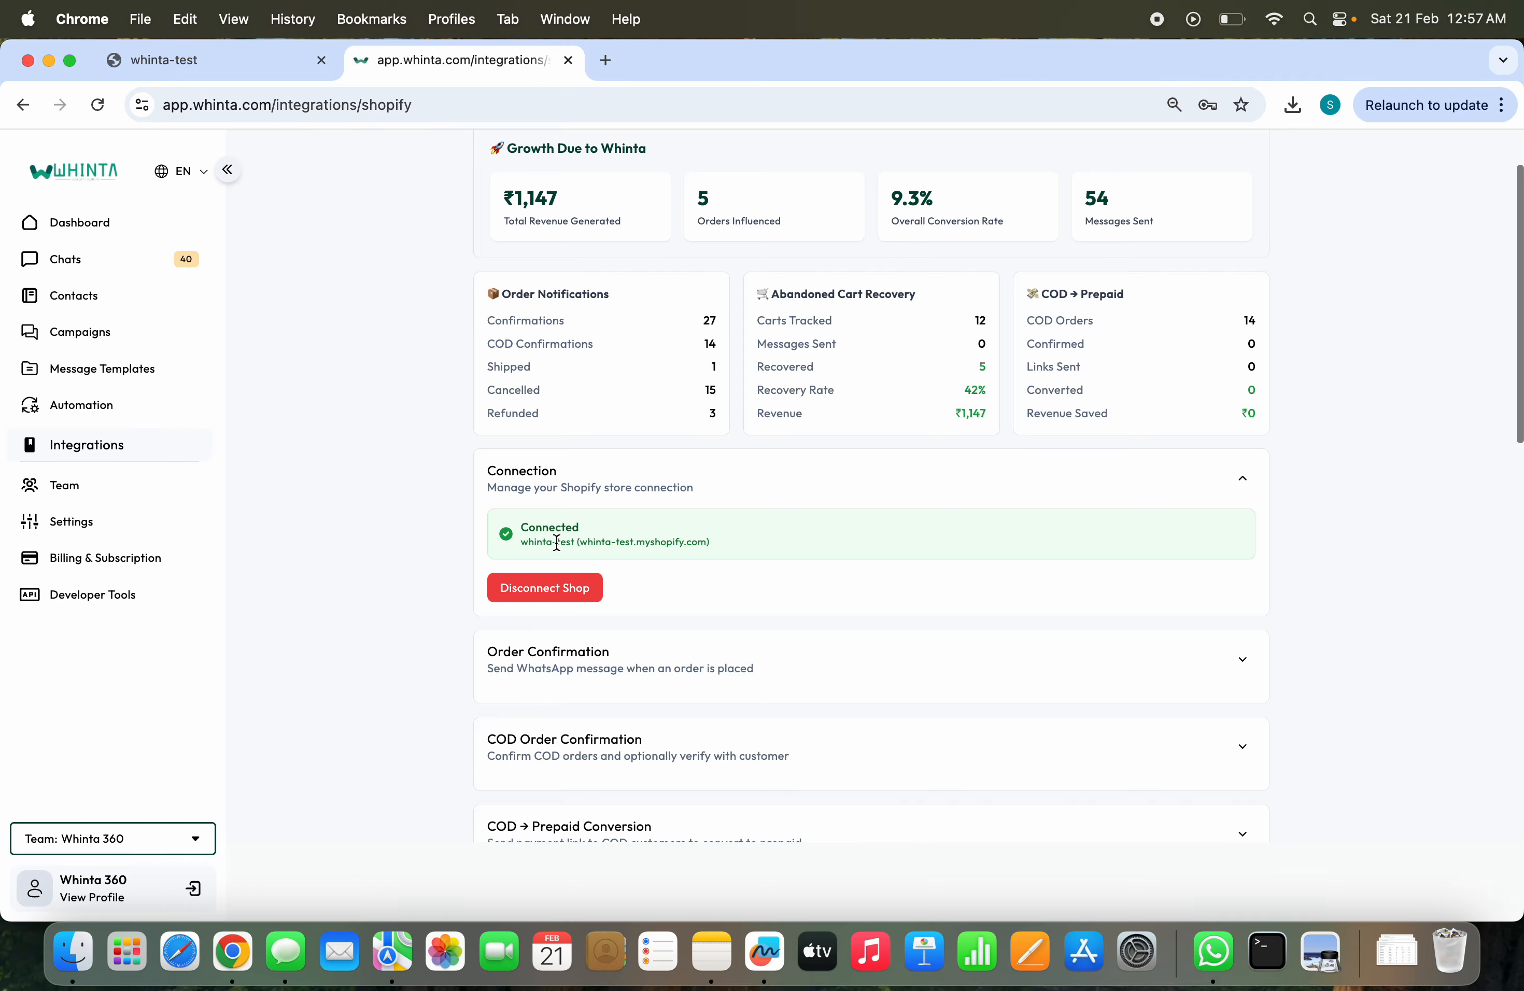
{"action": "left_click_drag", "start_coordinate": [578, 541], "coordinate": [721, 549]}
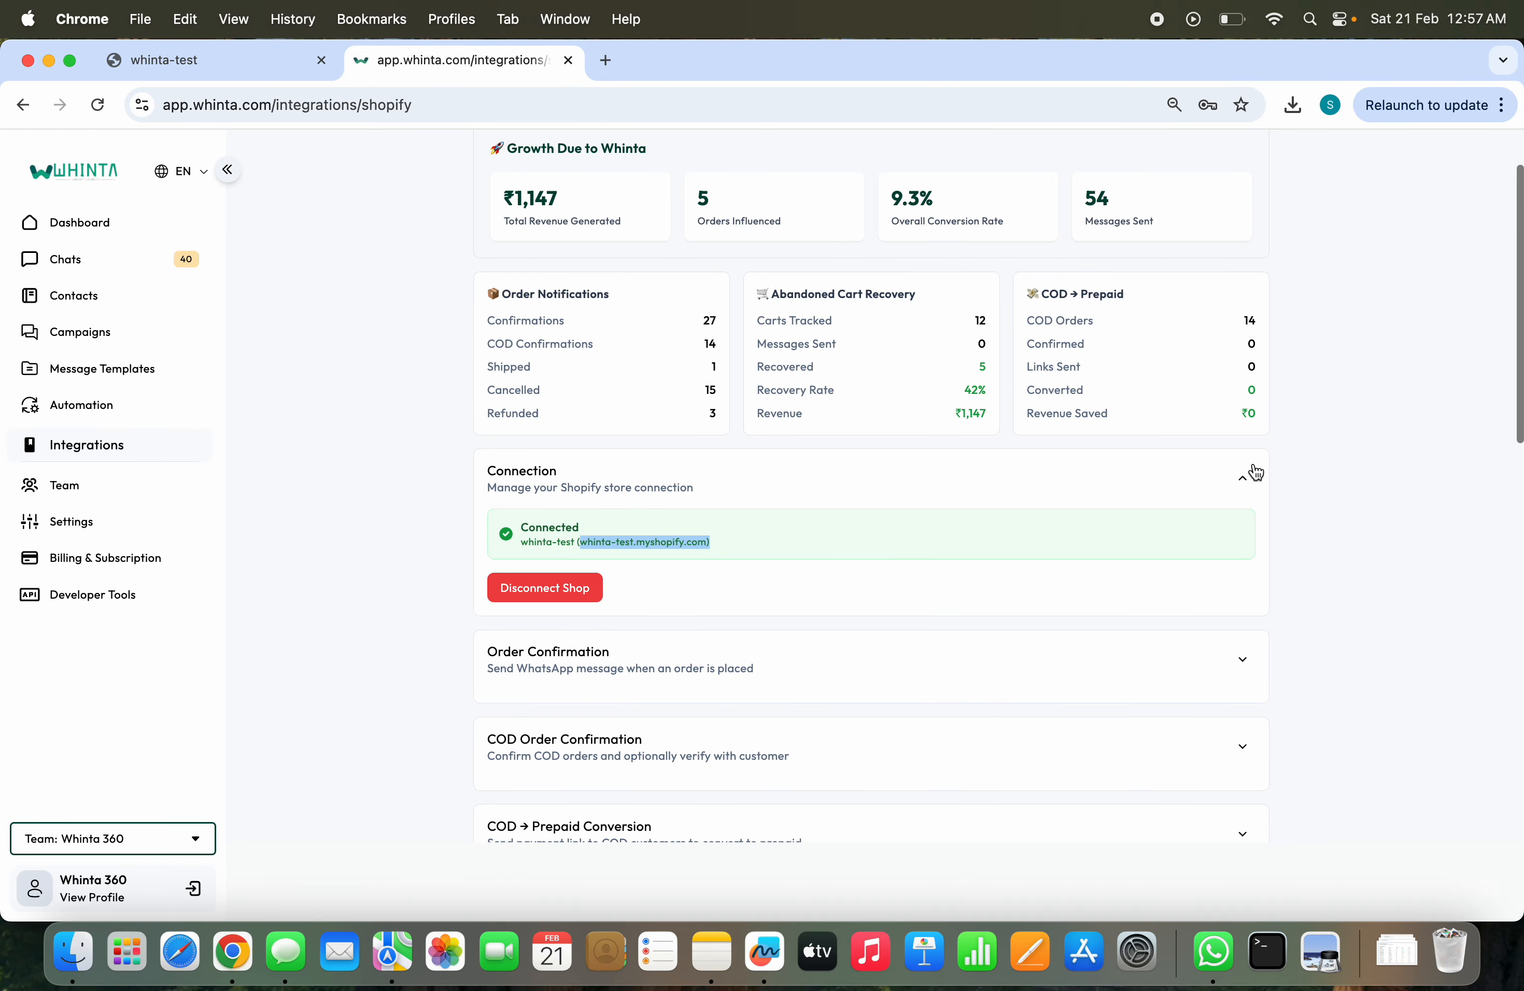
{"action": "left_click", "coordinate": [1244, 480]}
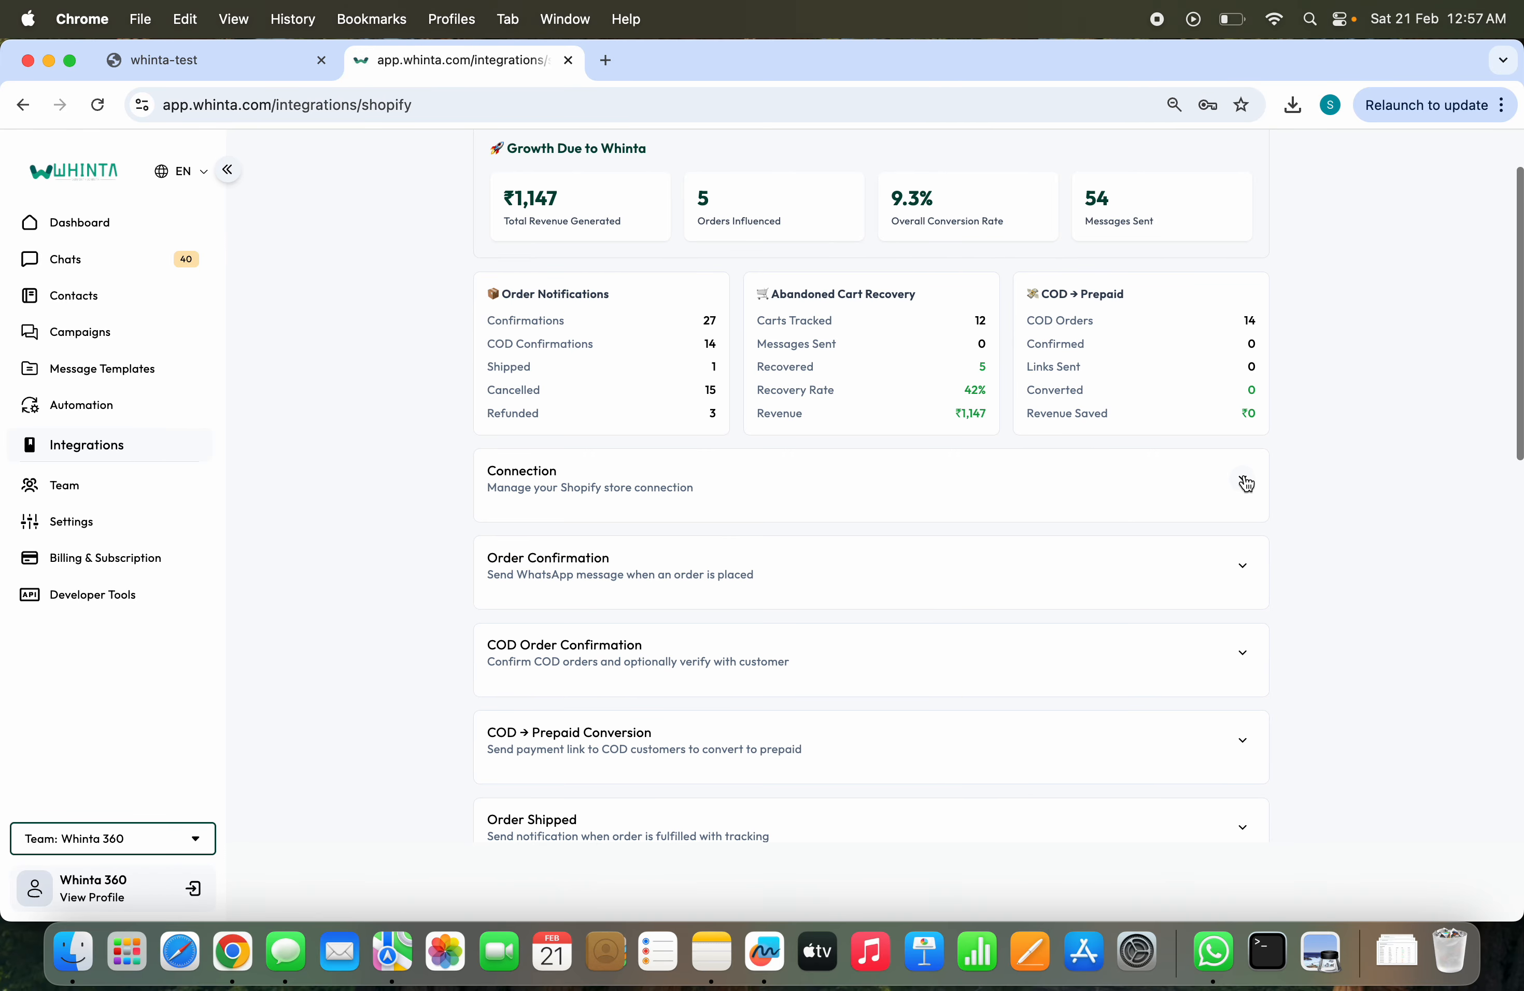
Expand the Order Confirmation section to review its enable switch and message template, and collapse it again
{"action": "scroll", "coordinate": [1150, 565], "scroll_direction": "down", "scroll_amount": 3}
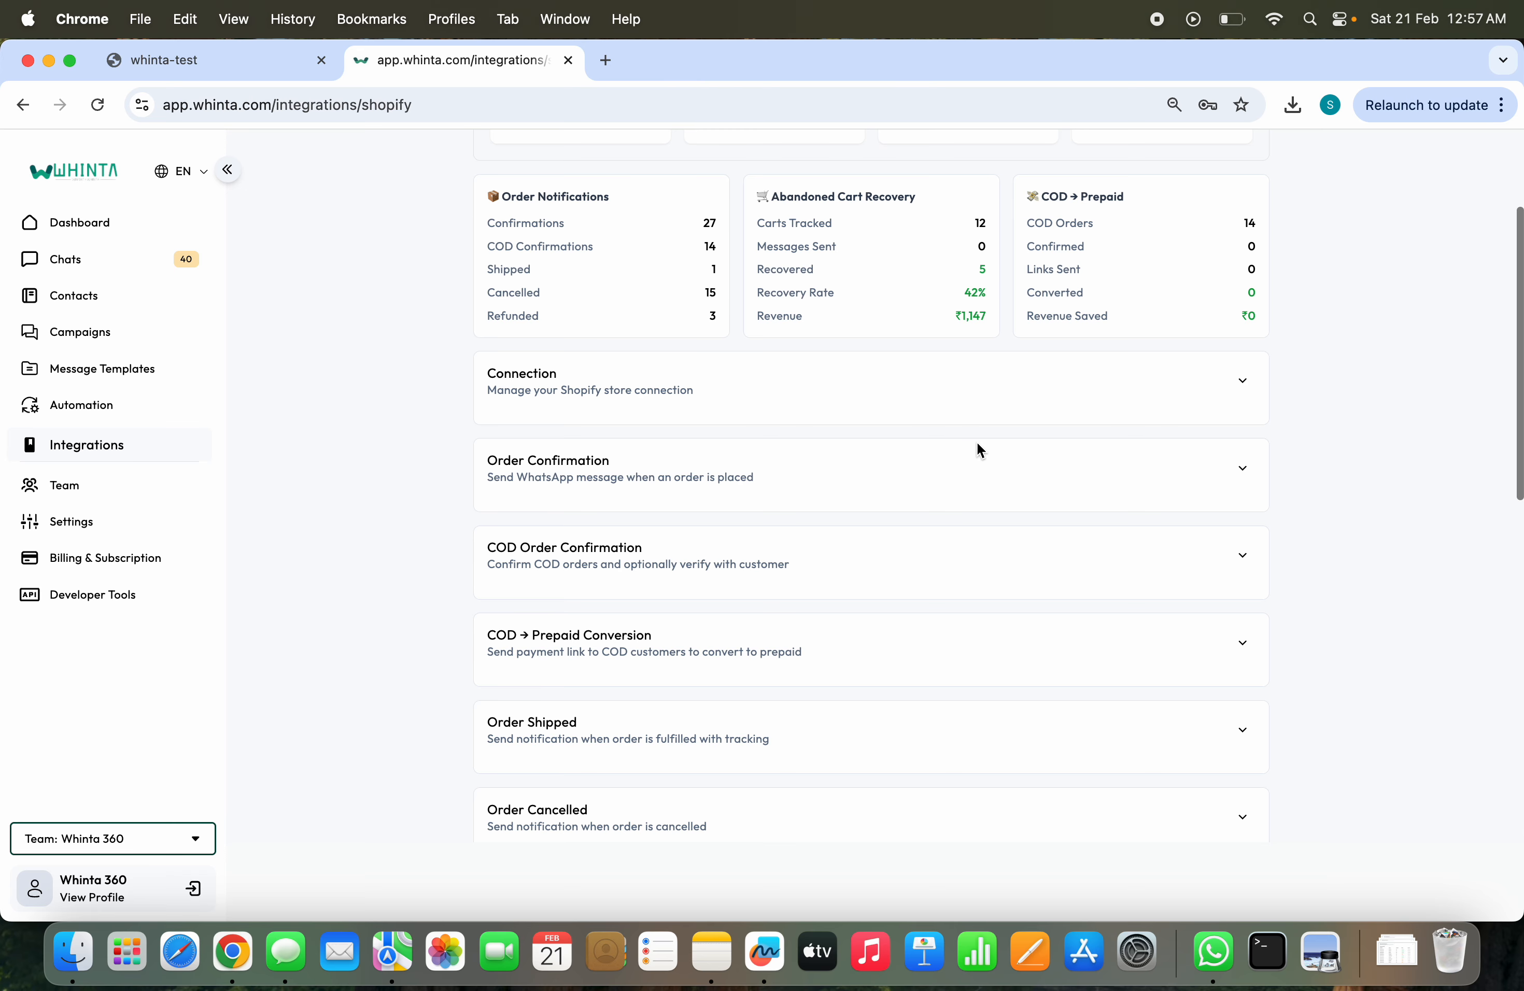
{"action": "left_click", "coordinate": [951, 475]}
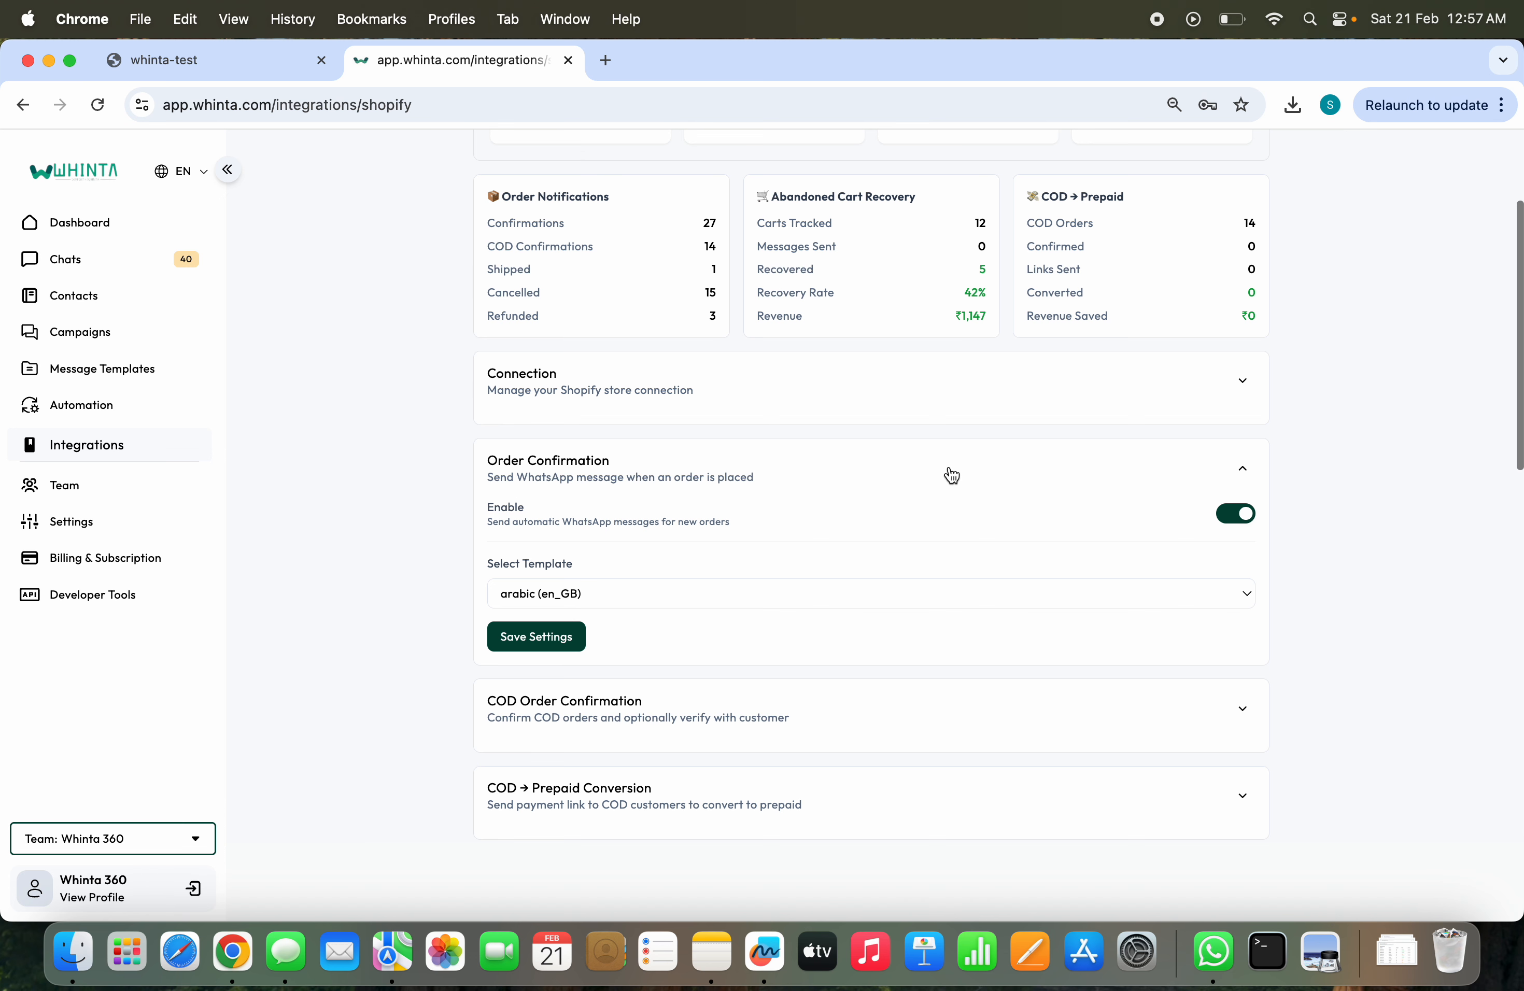
{"action": "left_click", "coordinate": [951, 475]}
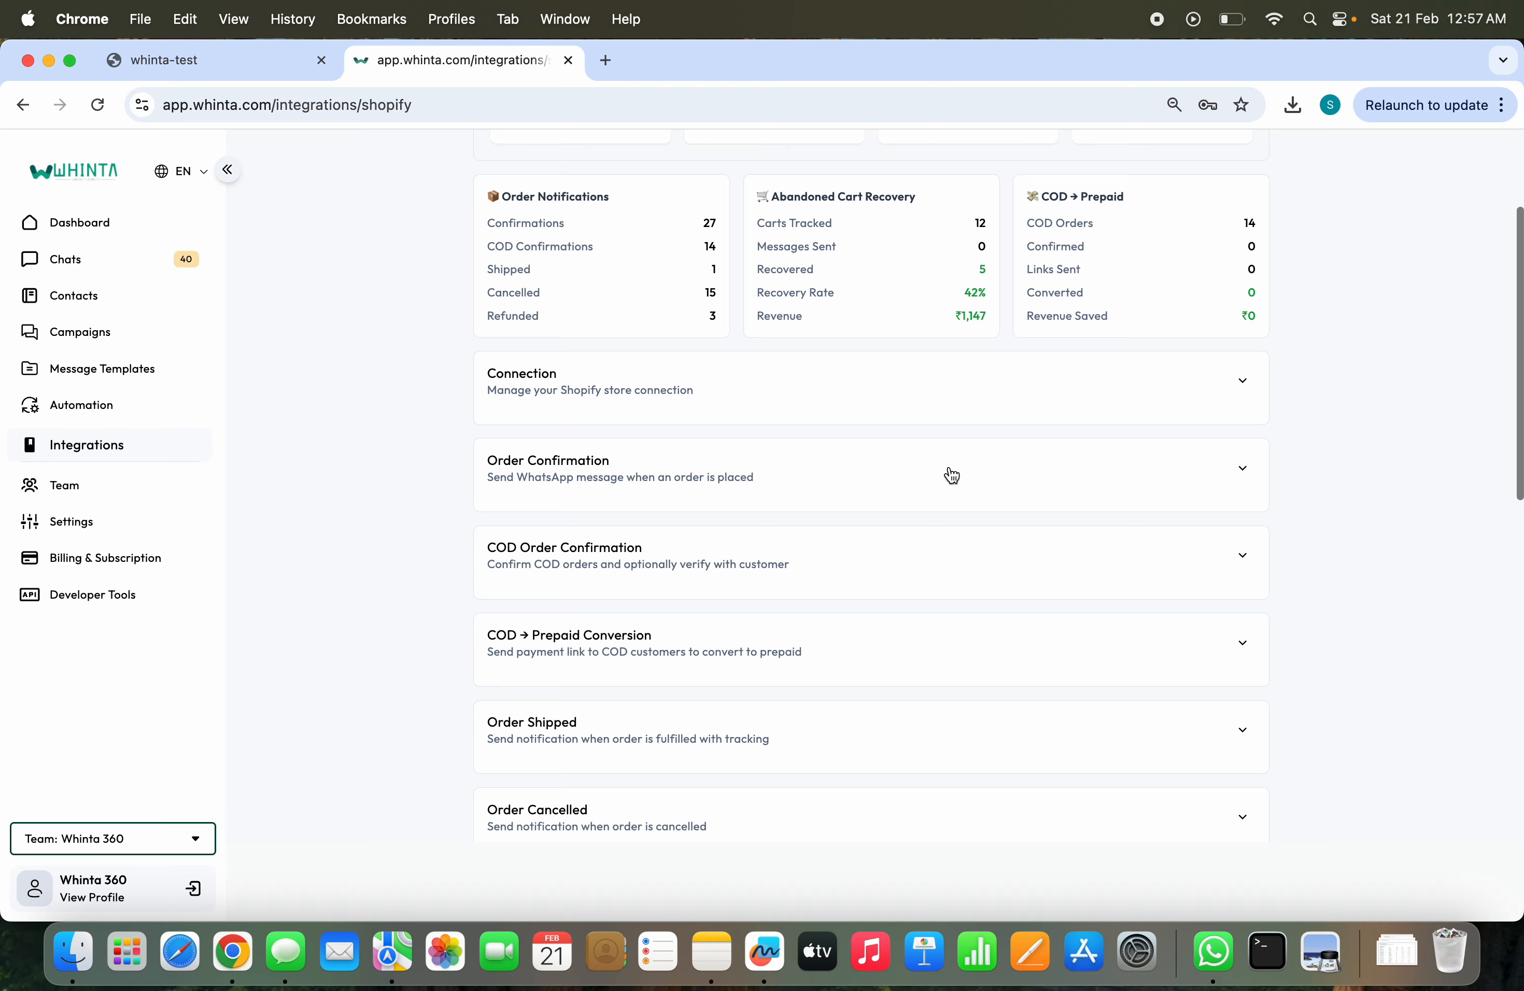
Review the COD Order Confirmation settings for template, order verification, response timeout and no-response action, and collapse the section again
{"action": "scroll", "coordinate": [890, 616], "scroll_direction": "down", "scroll_amount": 5}
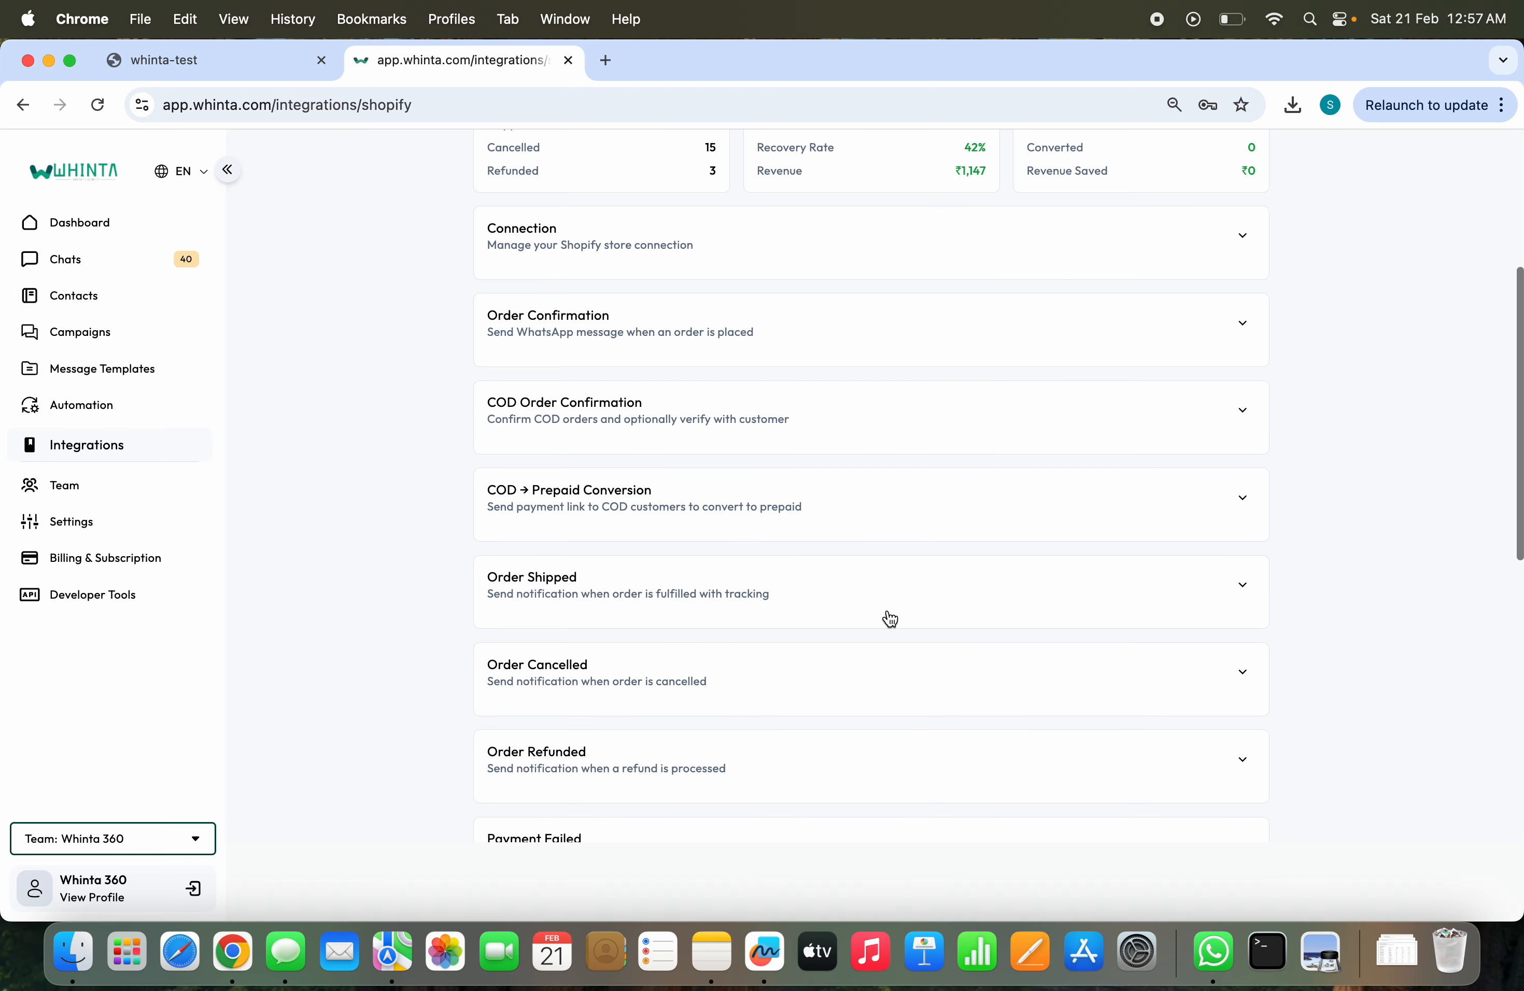
{"action": "scroll", "coordinate": [890, 618], "scroll_direction": "down", "scroll_amount": 3}
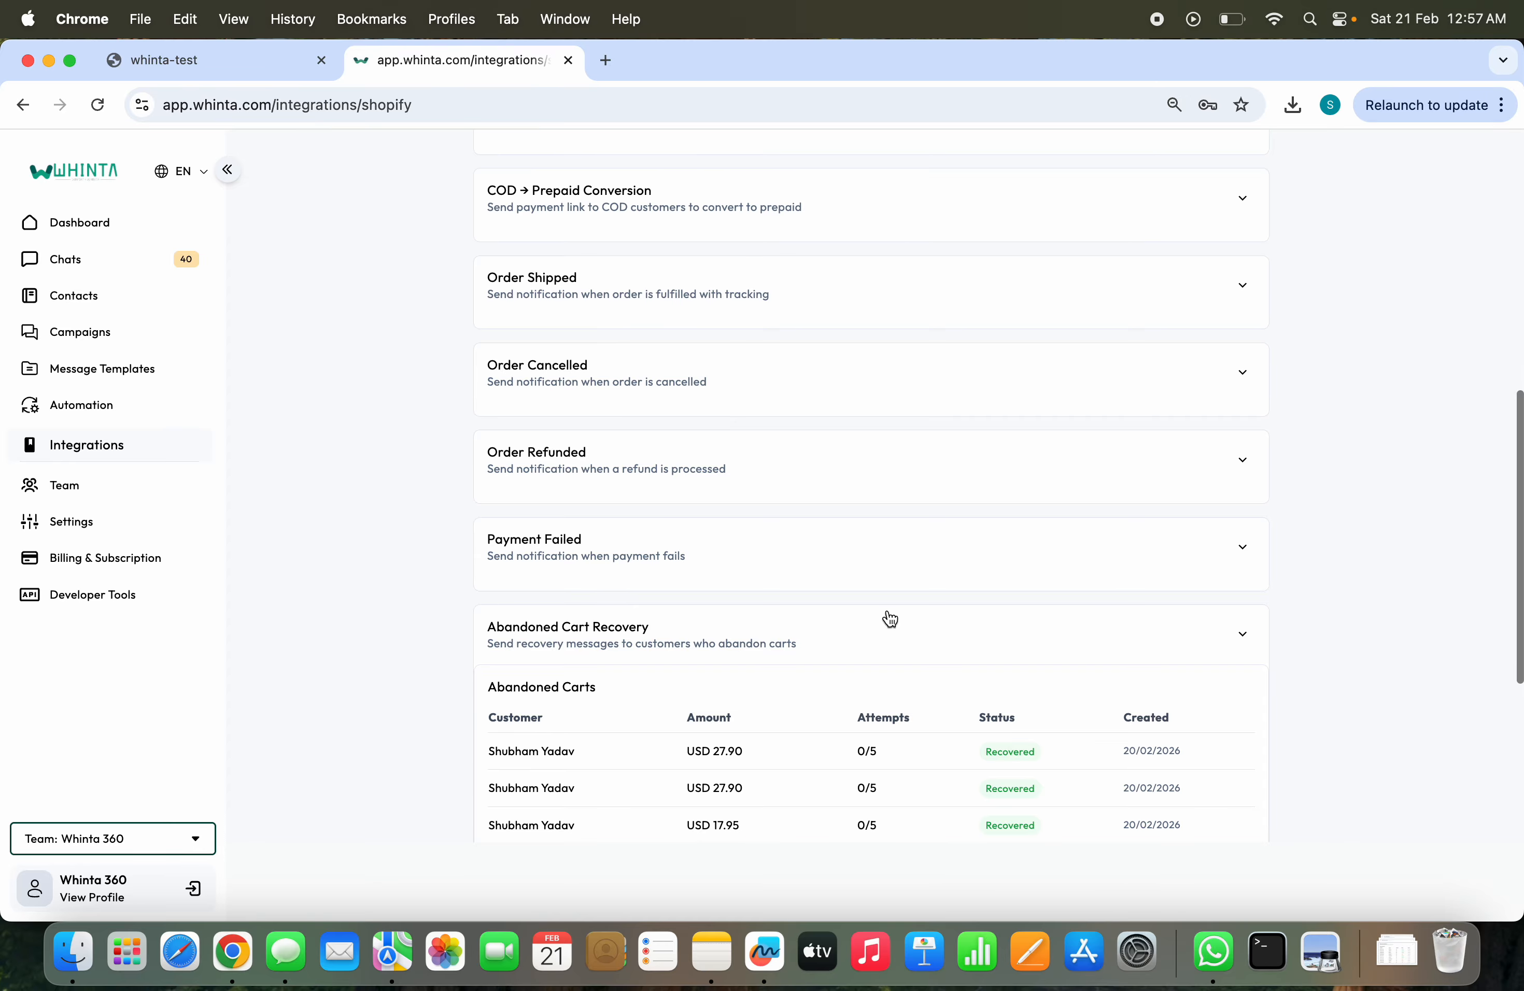
{"action": "scroll", "coordinate": [890, 619], "scroll_direction": "up", "scroll_amount": 10}
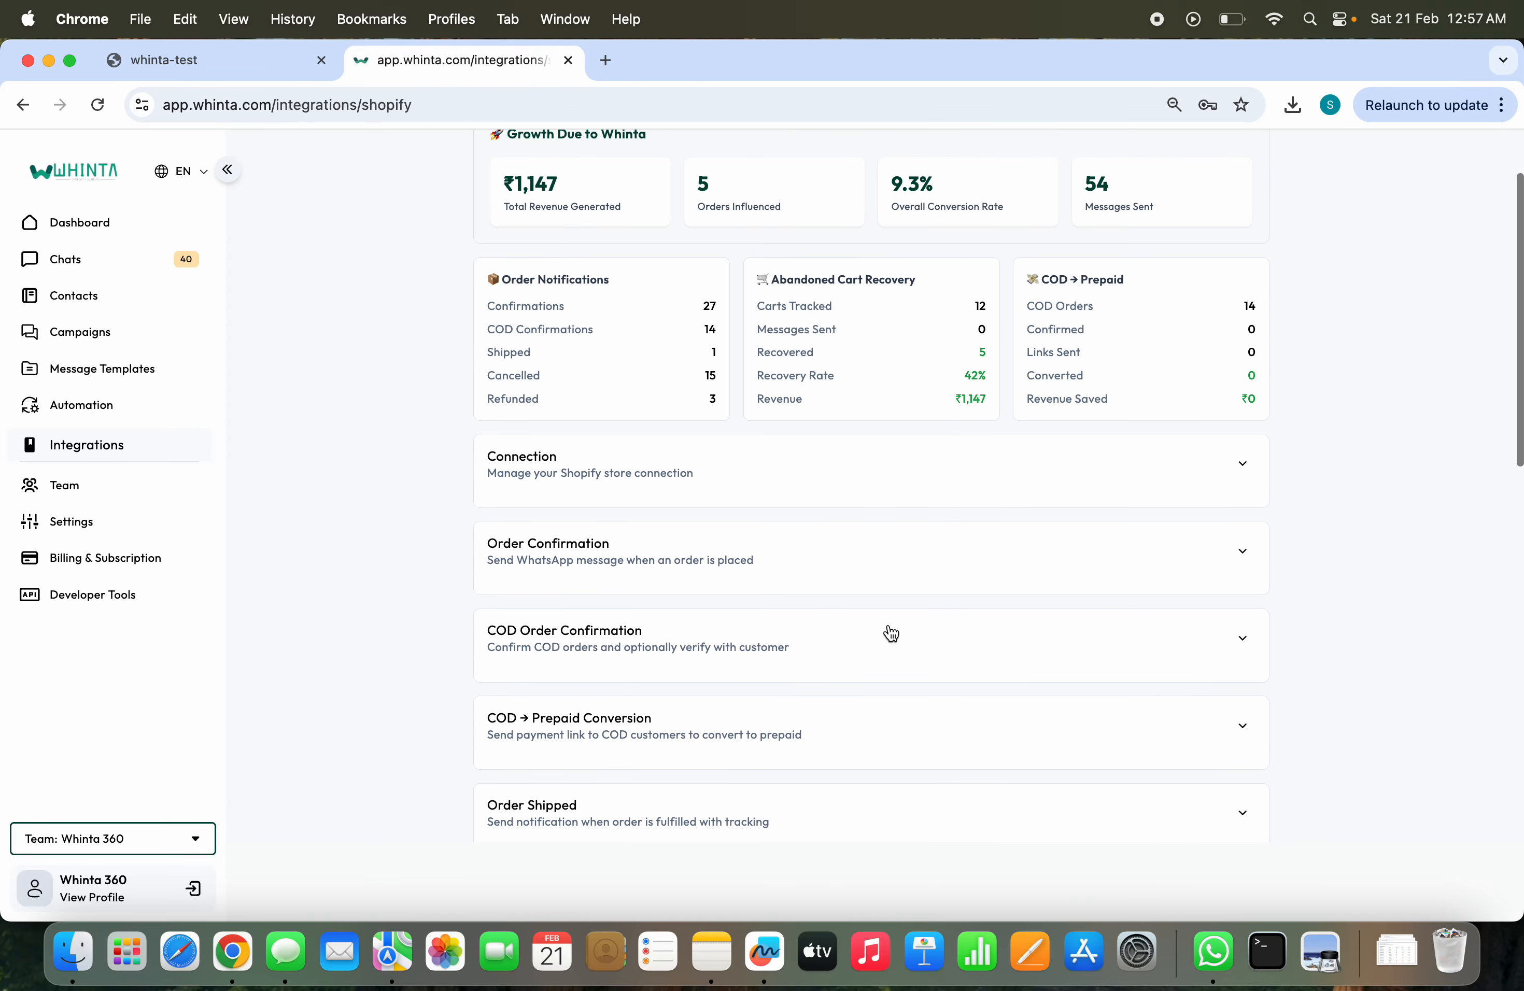
{"action": "scroll", "coordinate": [891, 633], "scroll_direction": "down", "scroll_amount": 2}
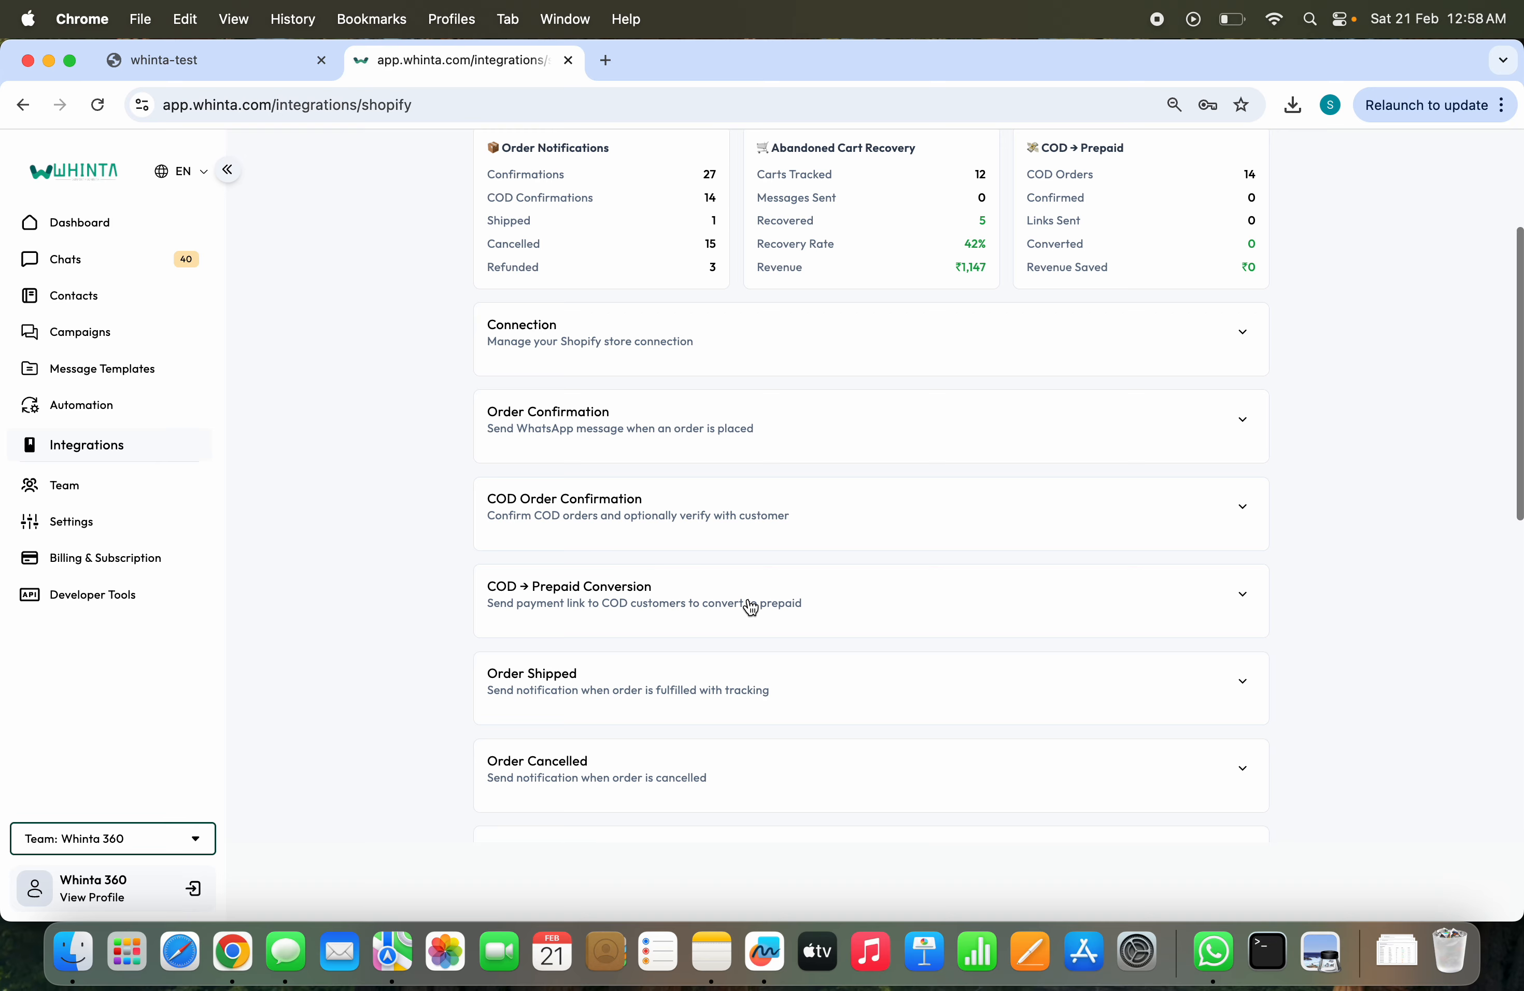
{"action": "scroll", "coordinate": [750, 607], "scroll_direction": "down", "scroll_amount": 5}
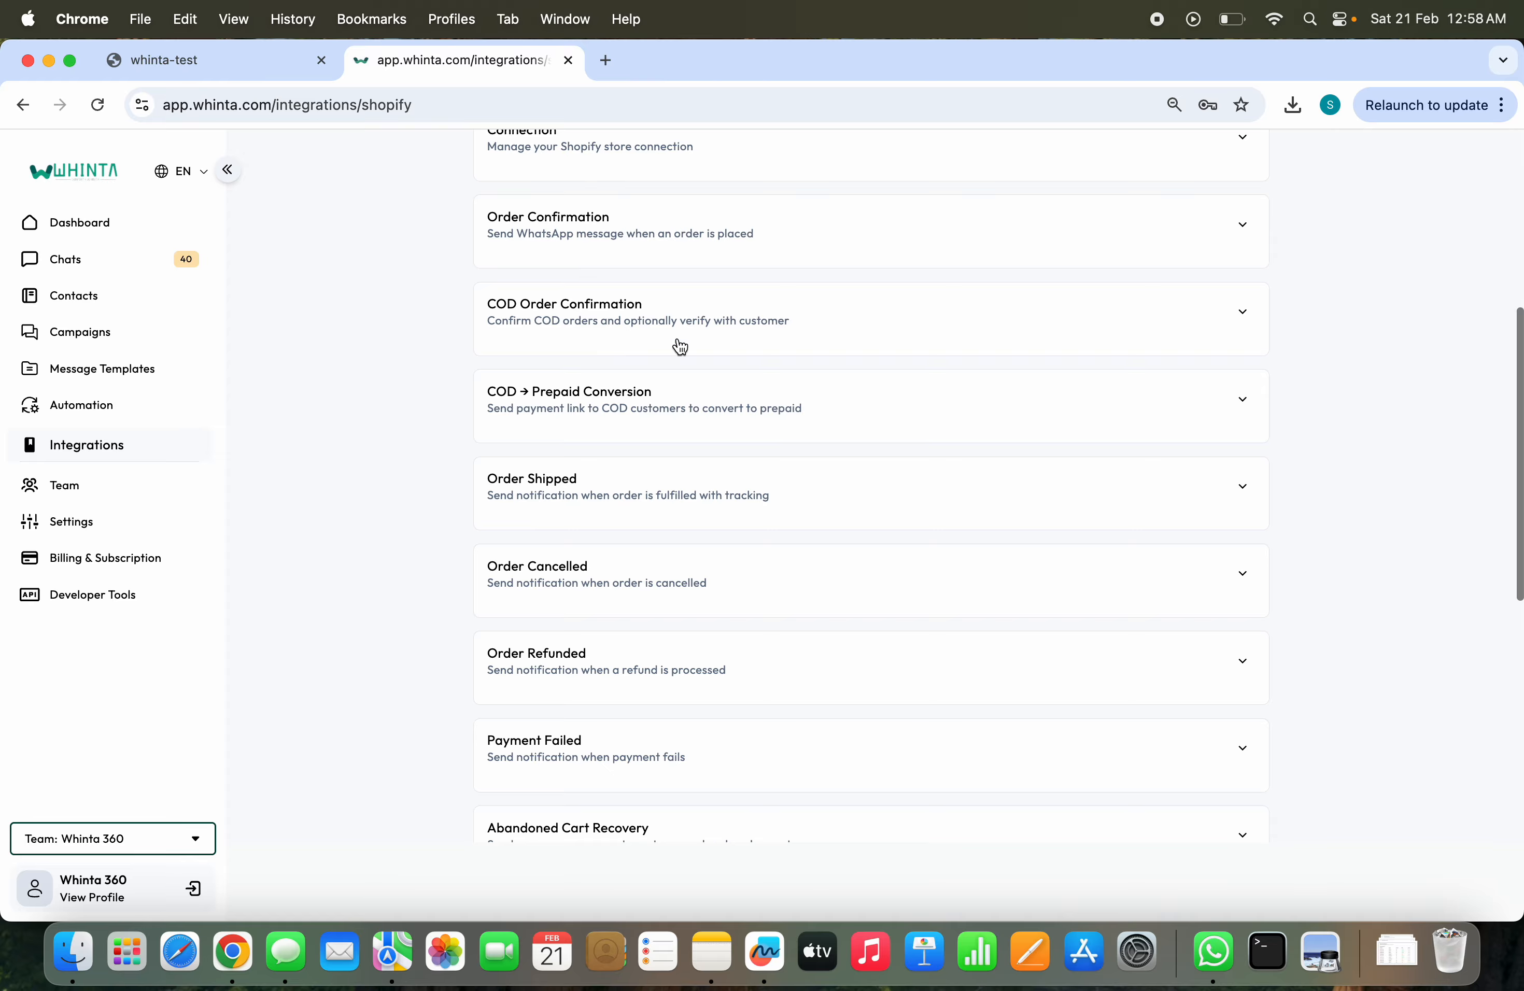
{"action": "left_click", "coordinate": [694, 325]}
{"action": "left_click", "coordinate": [693, 328]}
{"action": "left_click", "coordinate": [734, 327]}
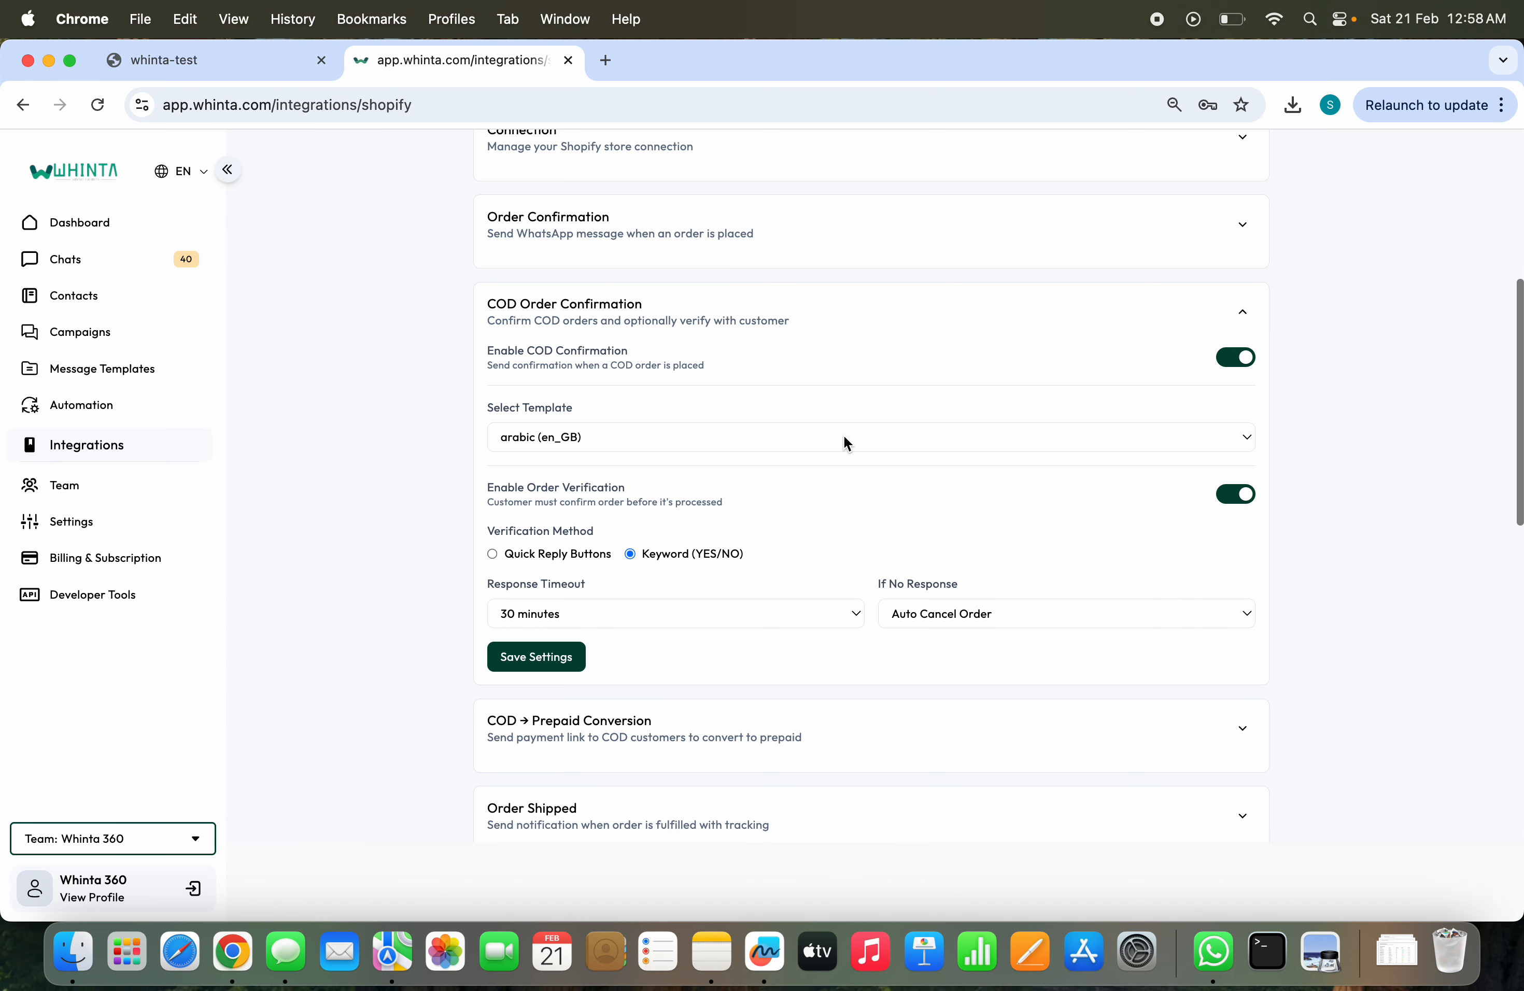
{"action": "left_click", "coordinate": [823, 327]}
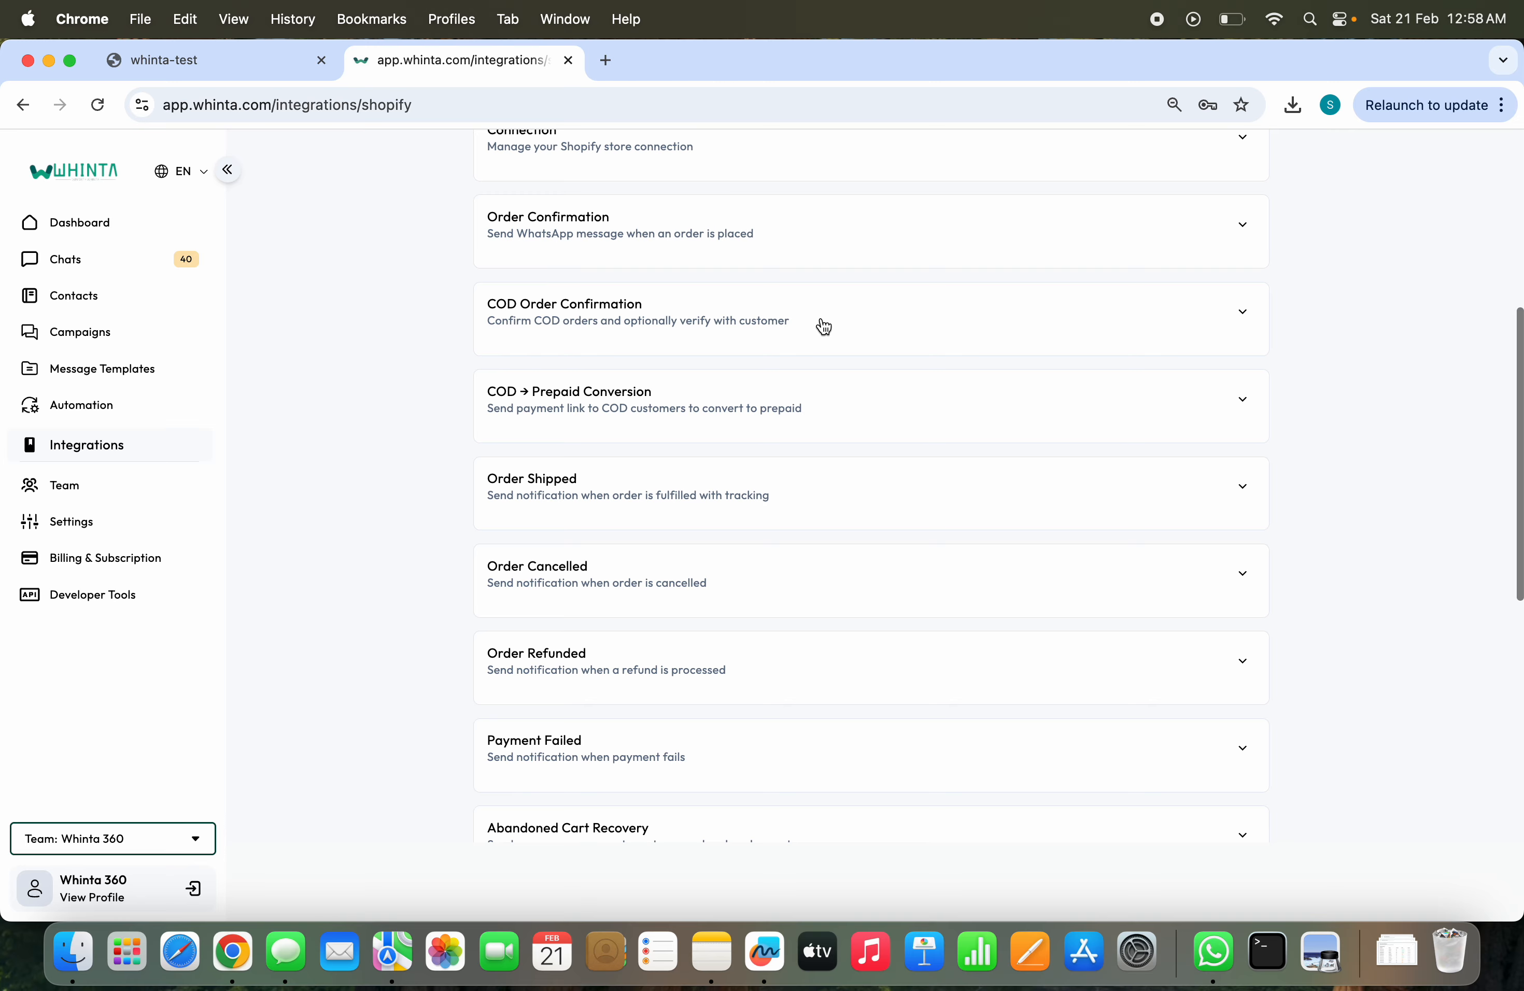
Examine the Abandoned Carts table under Abandoned Cart Recovery for amounts, attempts and recovery status
{"action": "scroll", "coordinate": [840, 573], "scroll_direction": "down", "scroll_amount": 9}
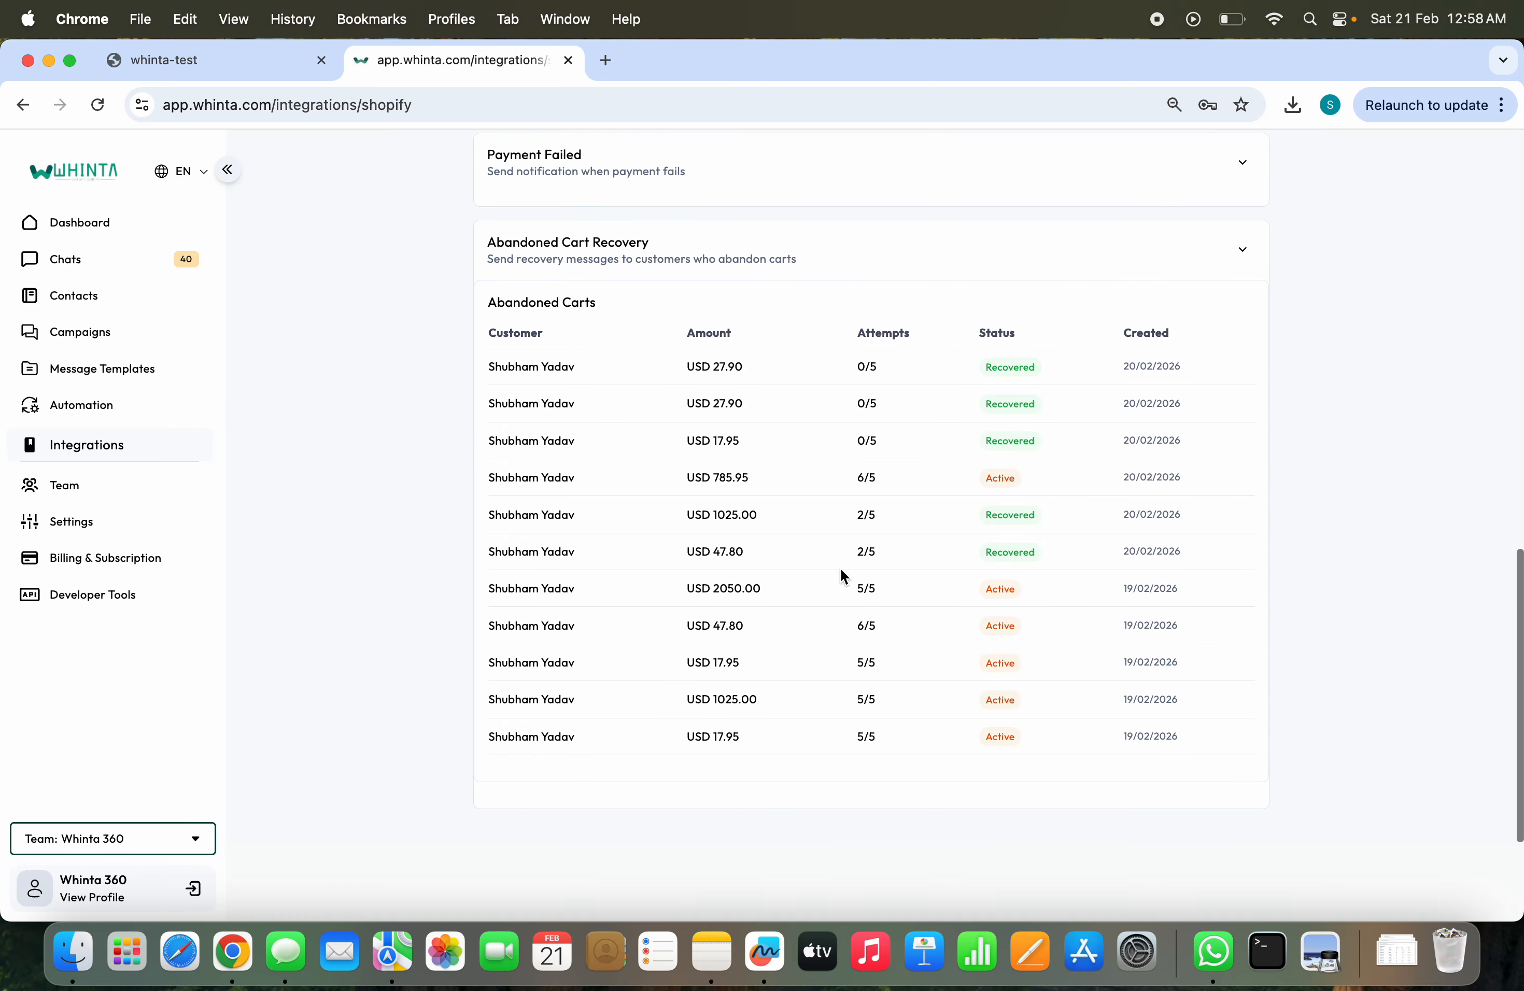
{"action": "scroll", "coordinate": [847, 415], "scroll_direction": "up", "scroll_amount": 2}
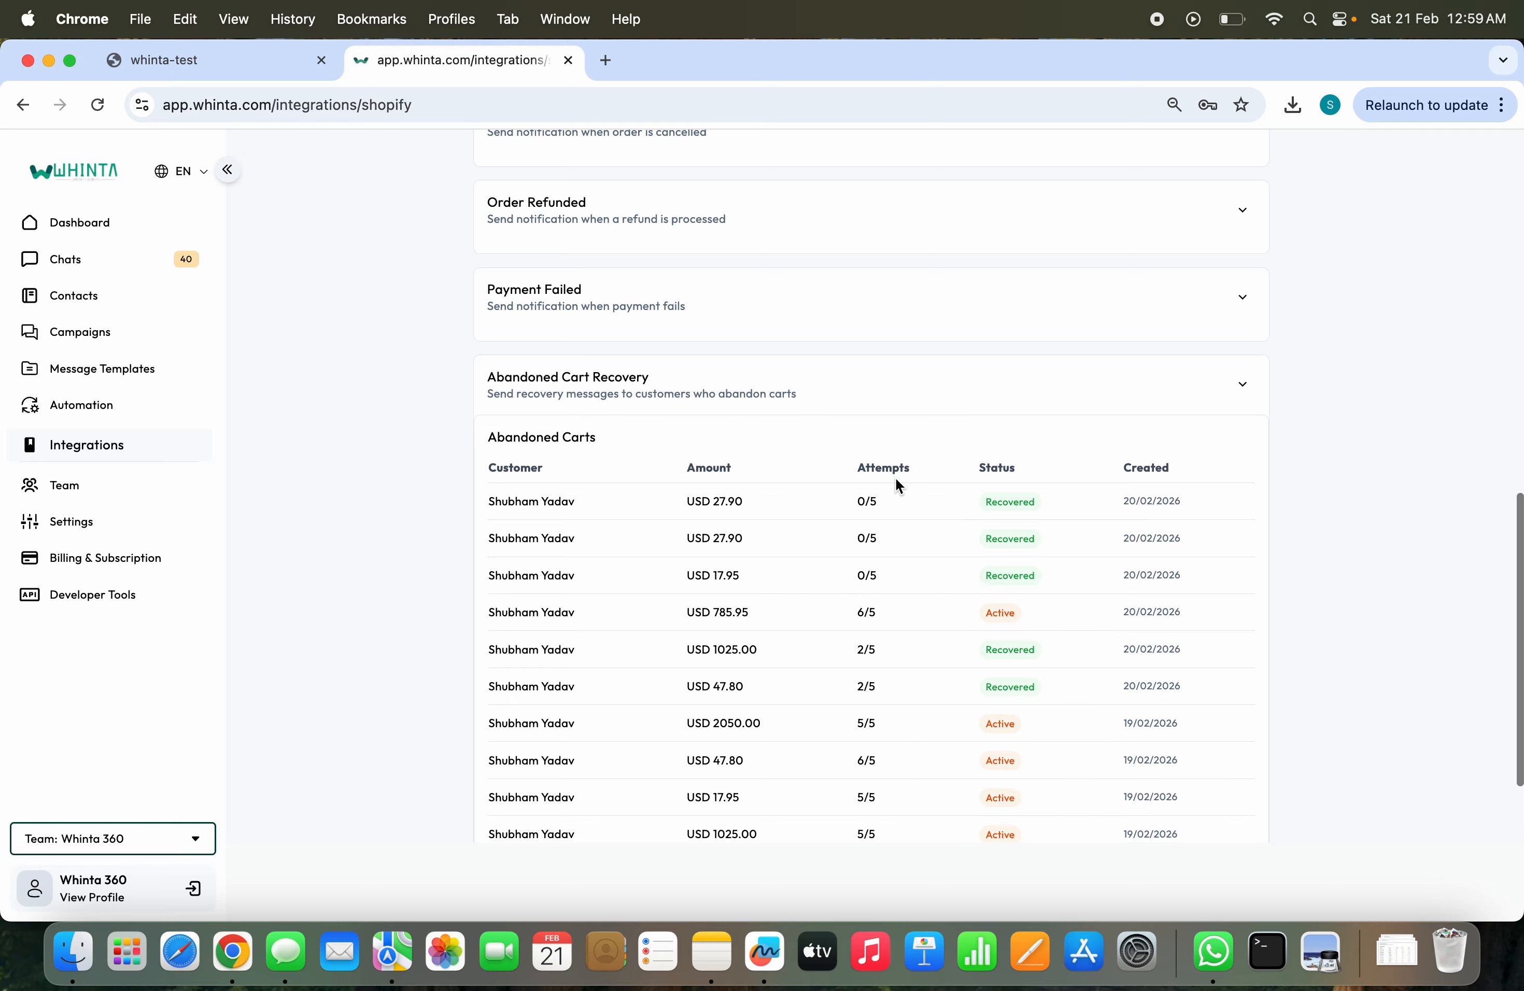
{"action": "scroll", "coordinate": [897, 485], "scroll_direction": "down", "scroll_amount": 1}
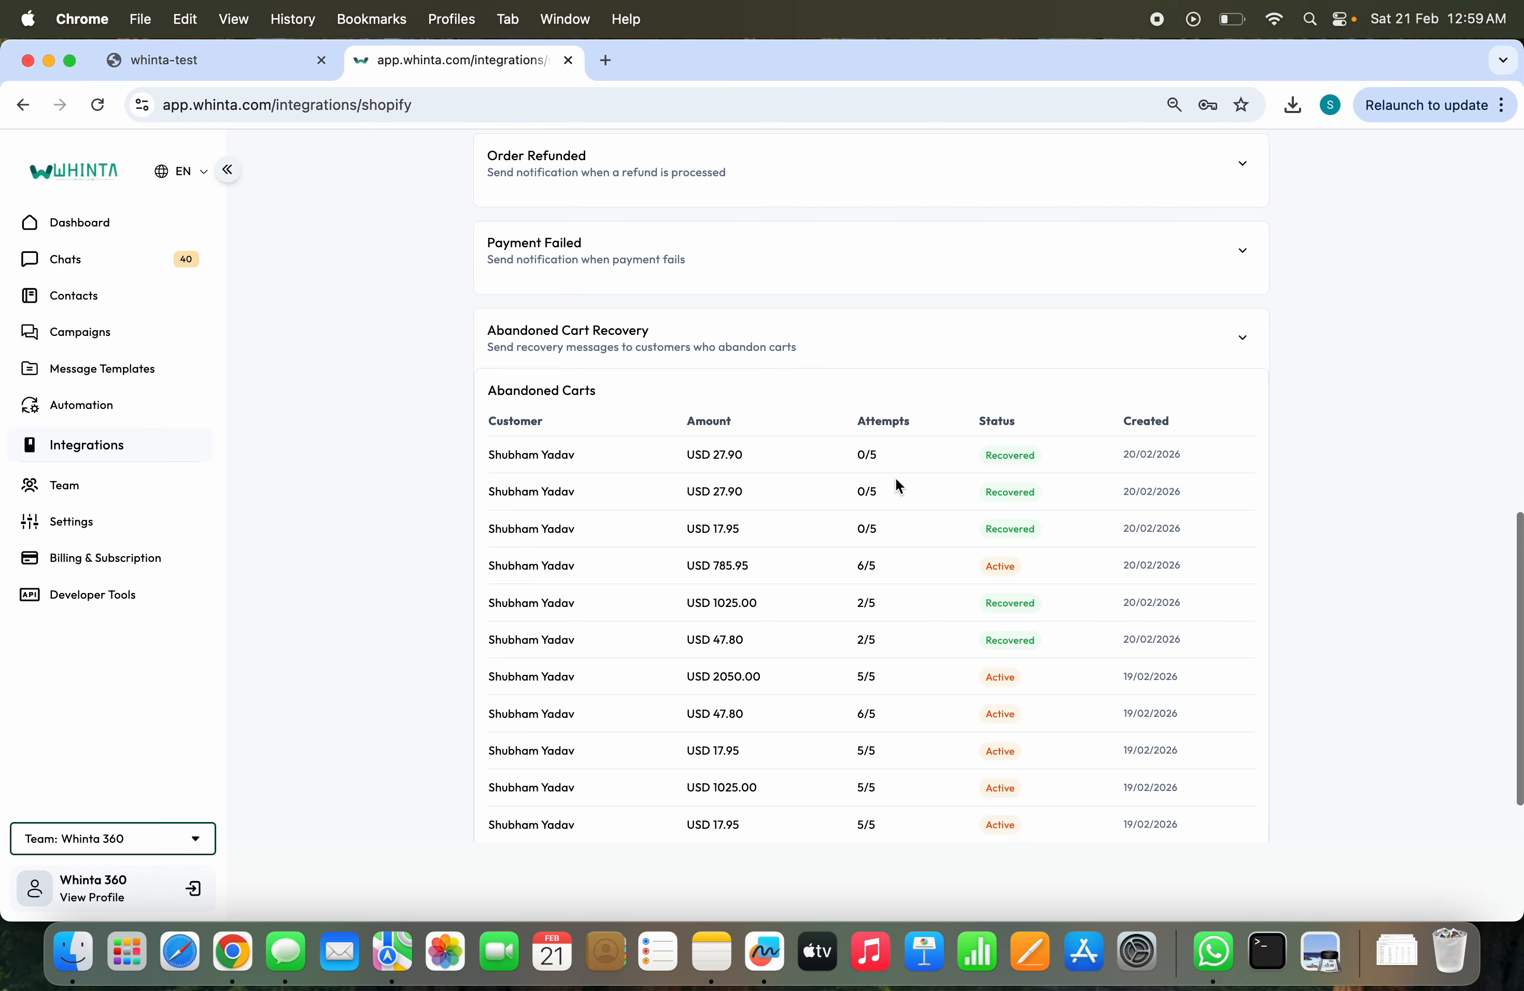
Expand the Order Confirmation section and check which message templates are available for it
{"action": "scroll", "coordinate": [895, 477], "scroll_direction": "up", "scroll_amount": 15}
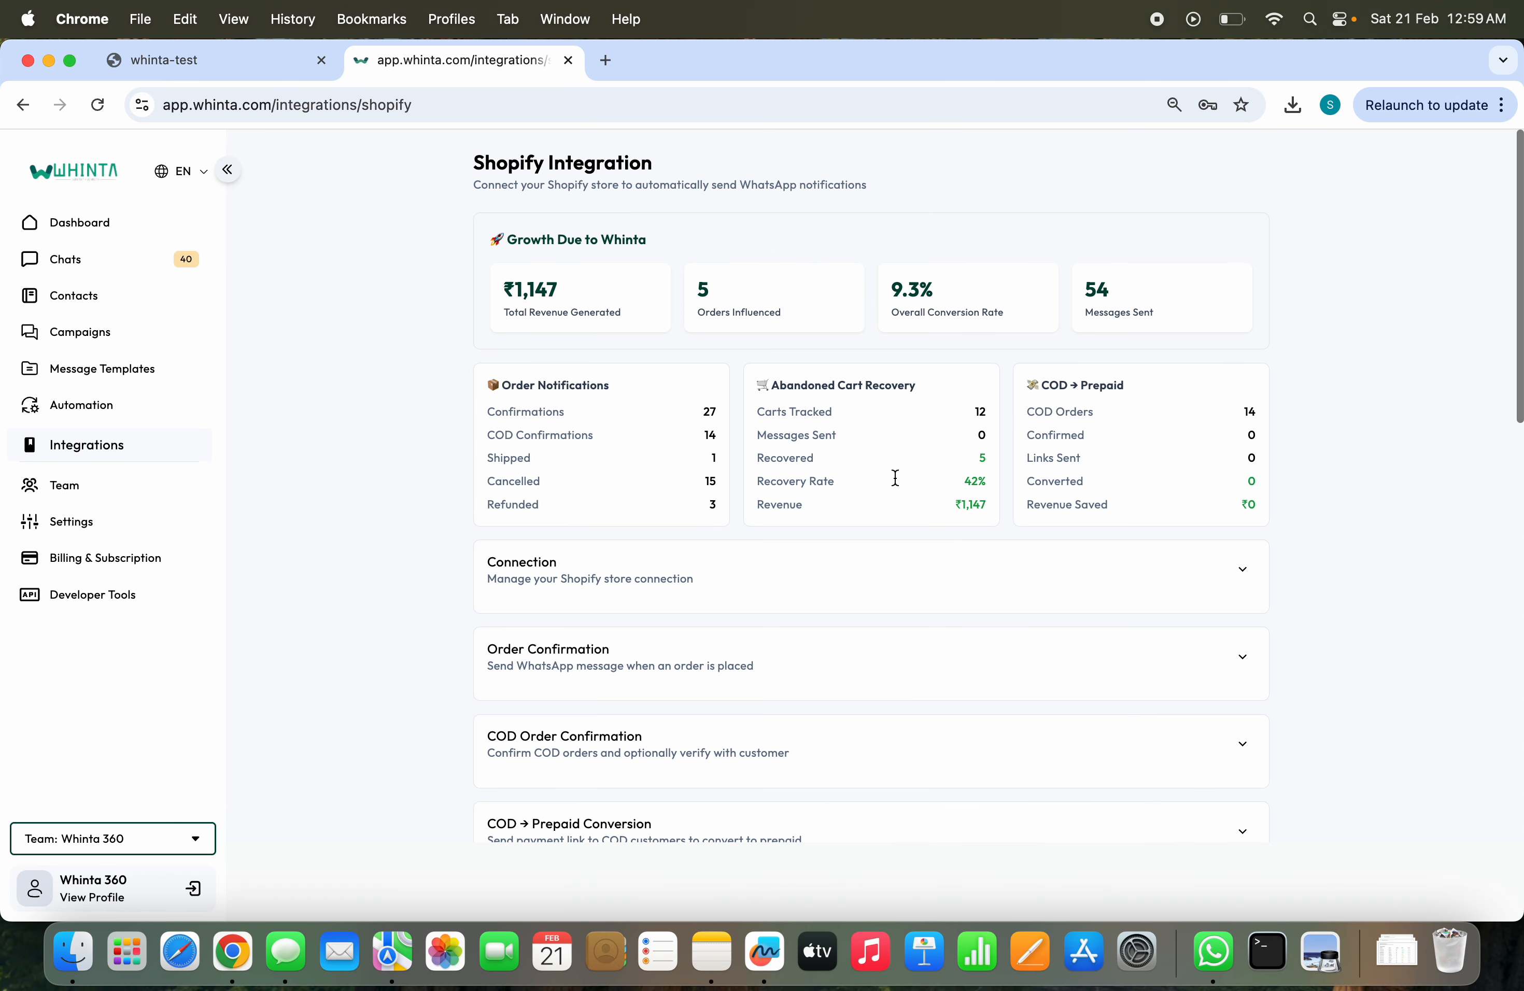
{"action": "scroll", "coordinate": [894, 476], "scroll_direction": "down", "scroll_amount": 3}
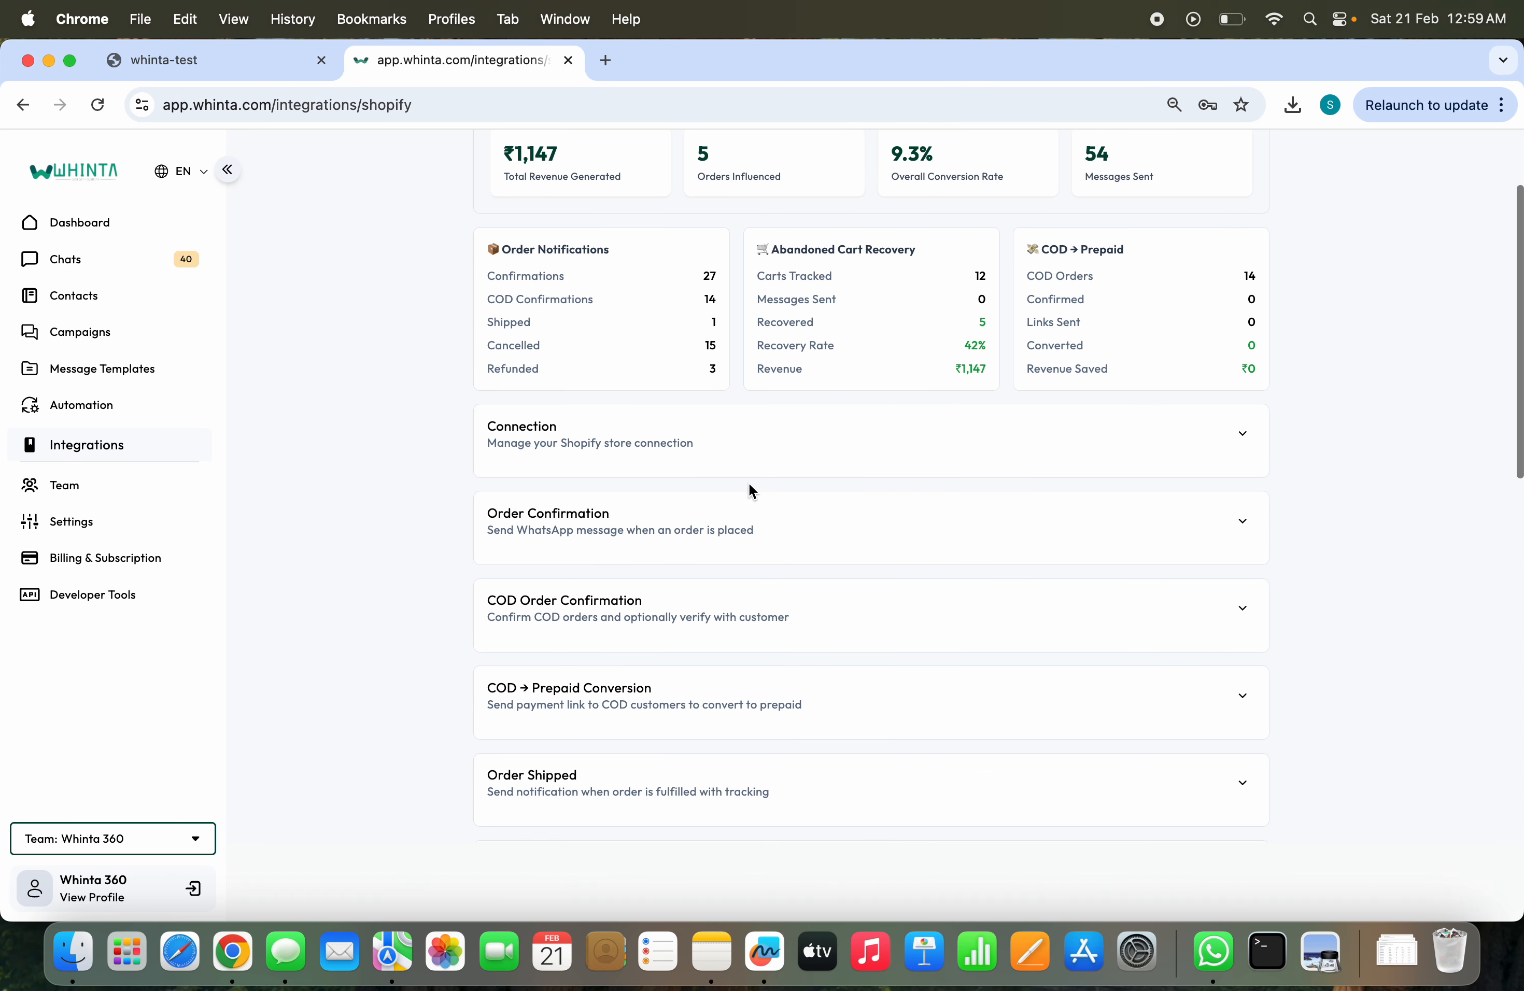
{"action": "scroll", "coordinate": [715, 514], "scroll_direction": "down", "scroll_amount": 2}
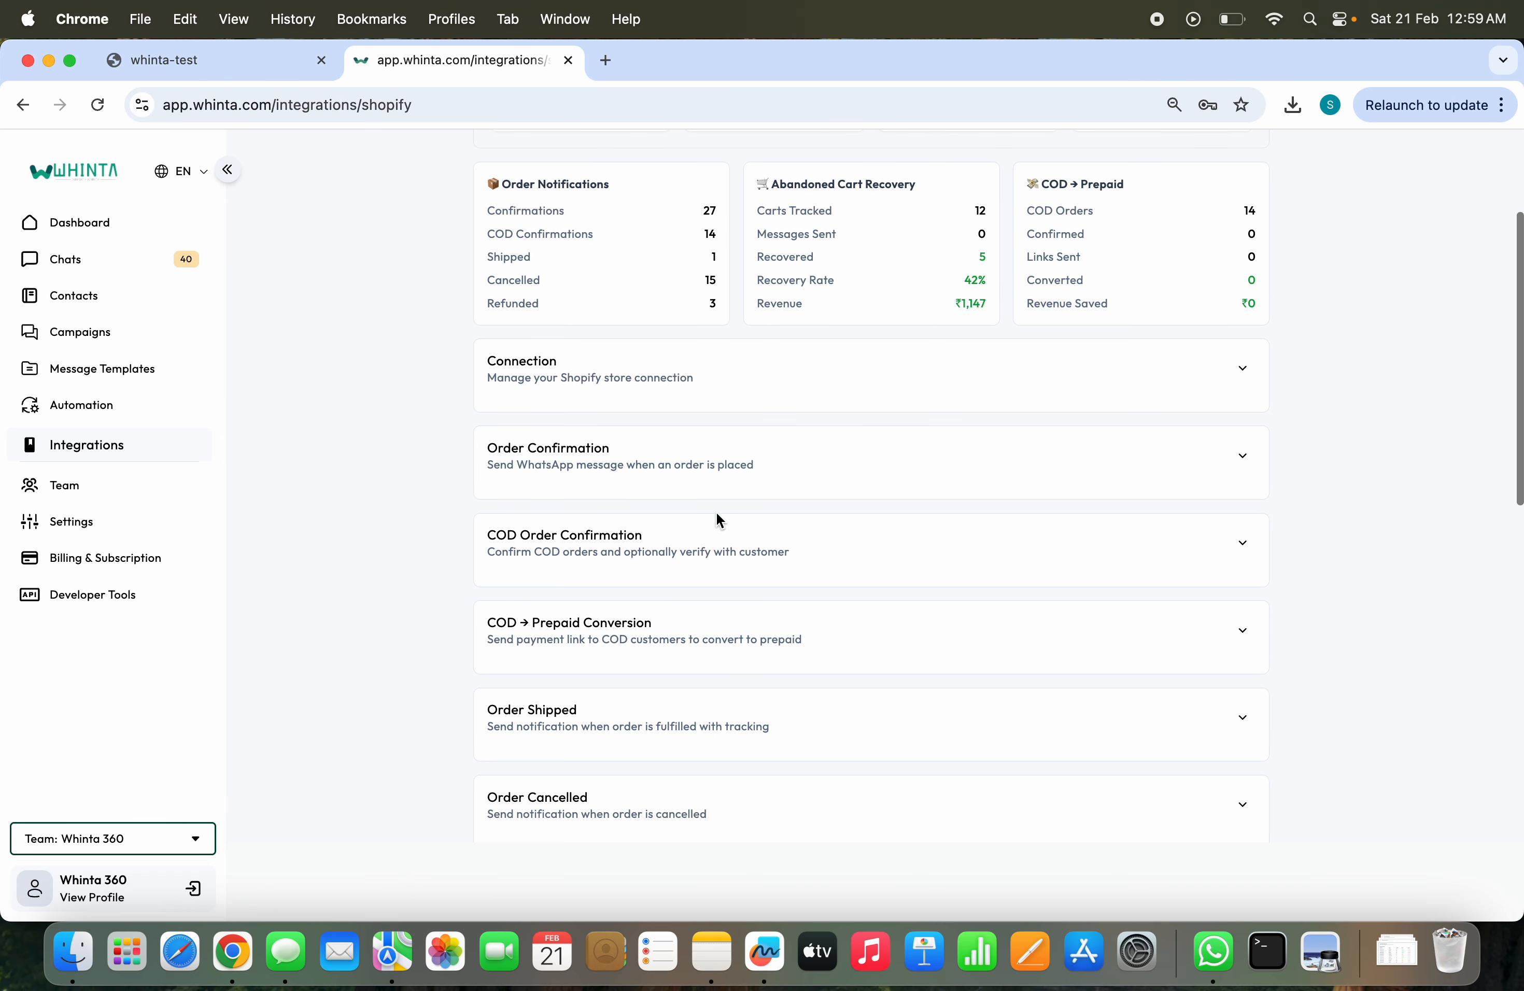
{"action": "left_click", "coordinate": [775, 444]}
{"action": "scroll", "coordinate": [582, 543], "scroll_direction": "down", "scroll_amount": 2}
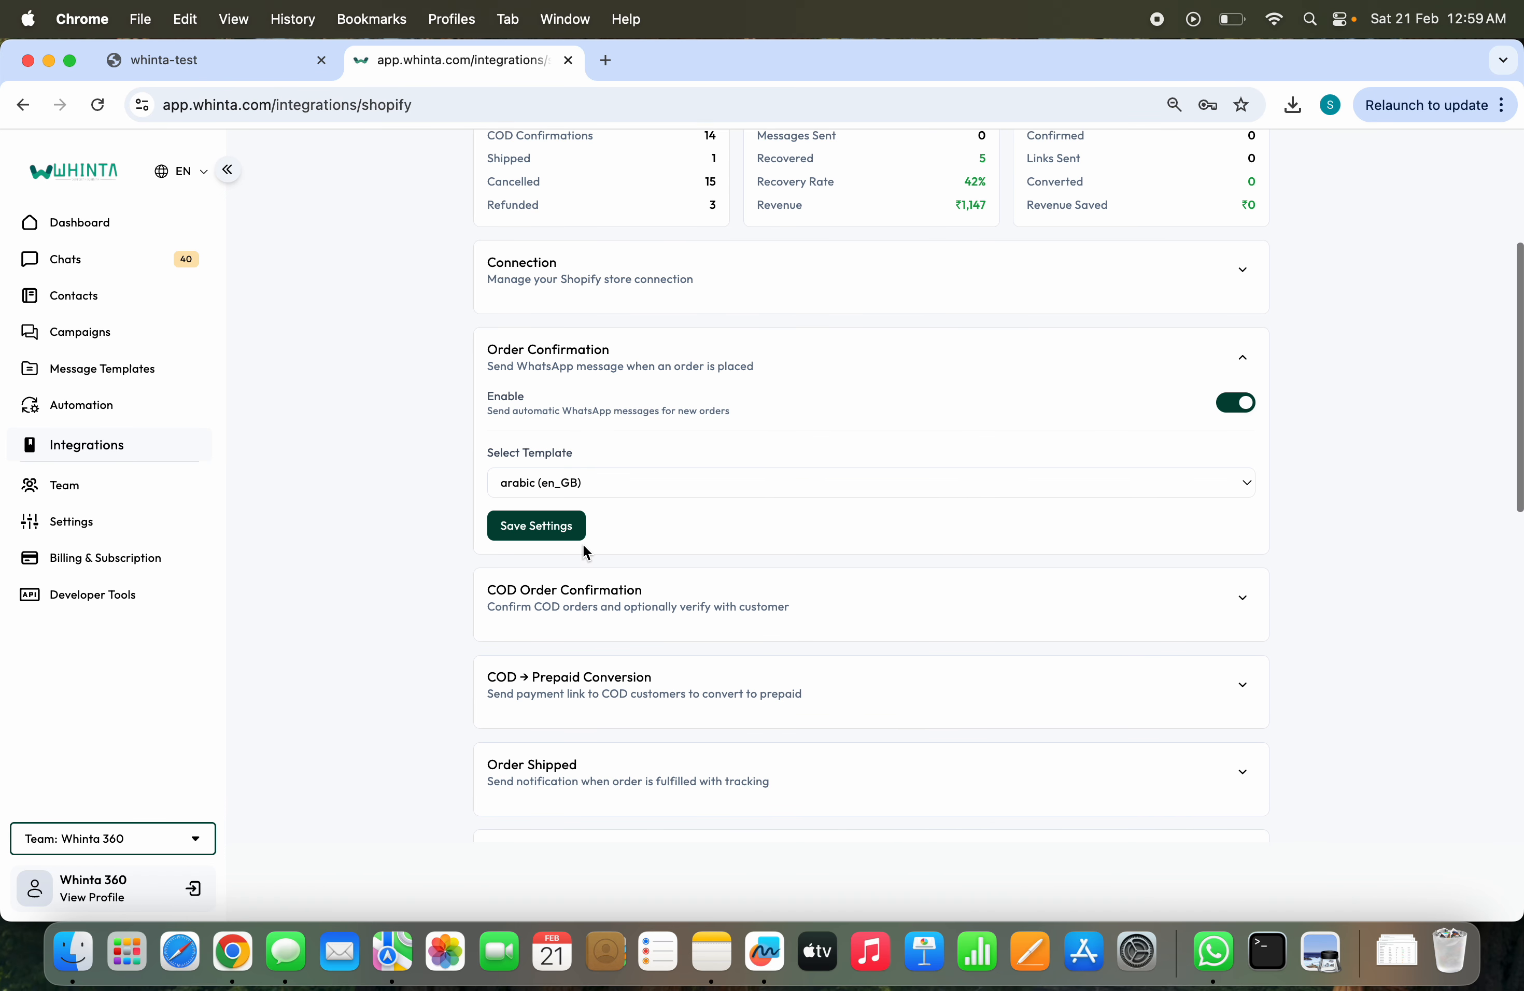
{"action": "left_click", "coordinate": [628, 480]}
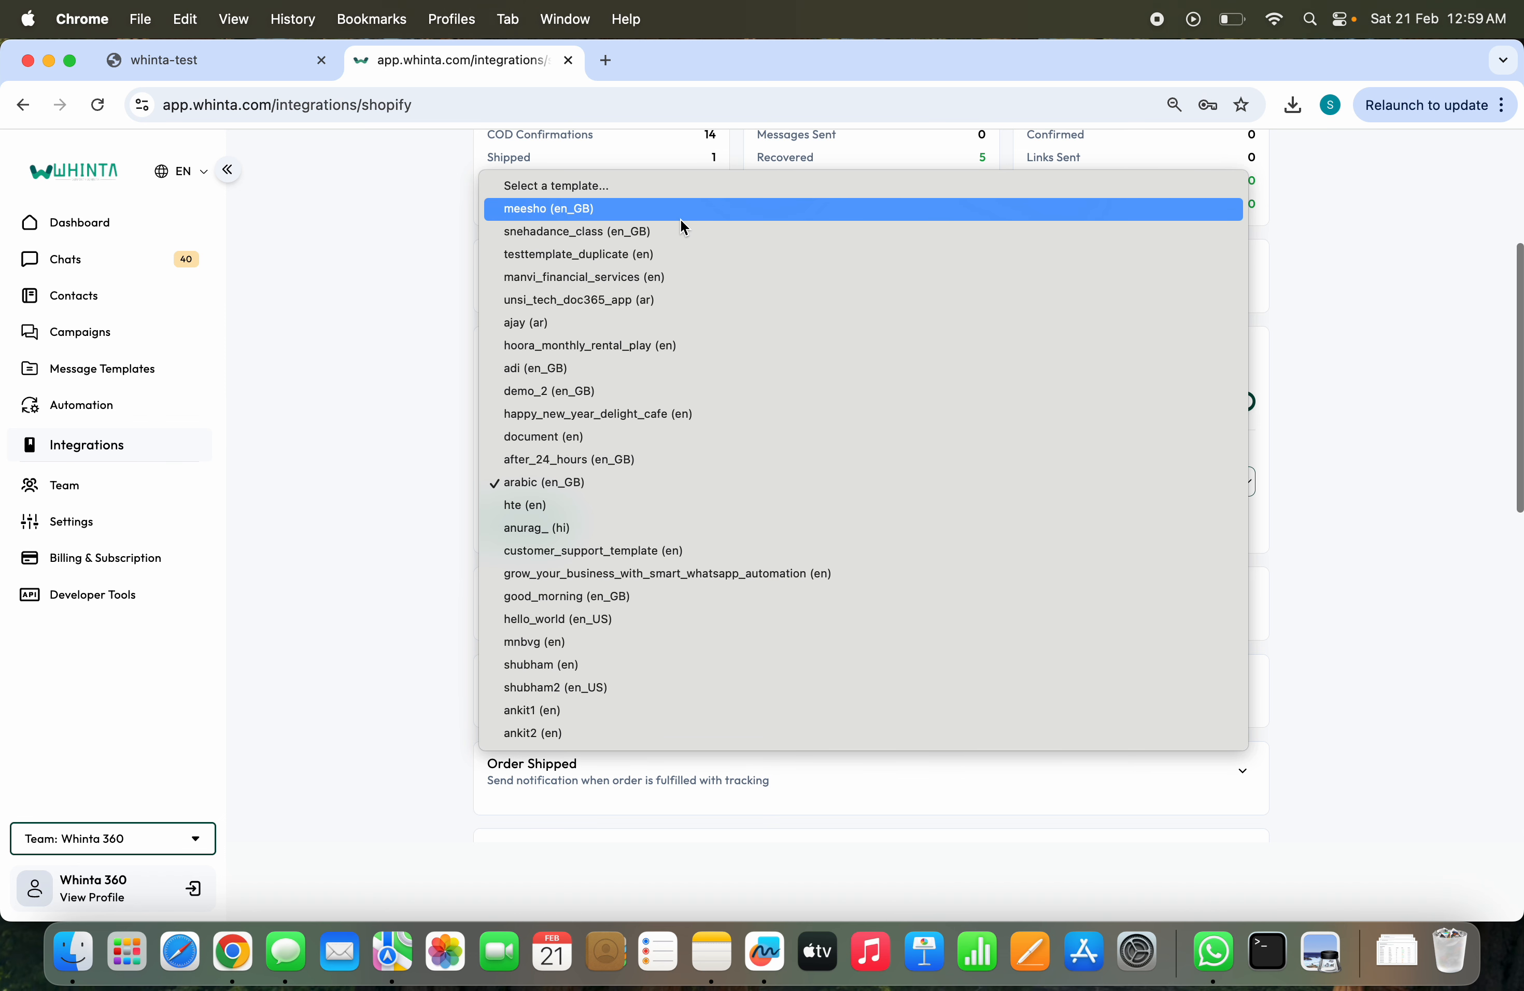
{"action": "left_click", "coordinate": [357, 437]}
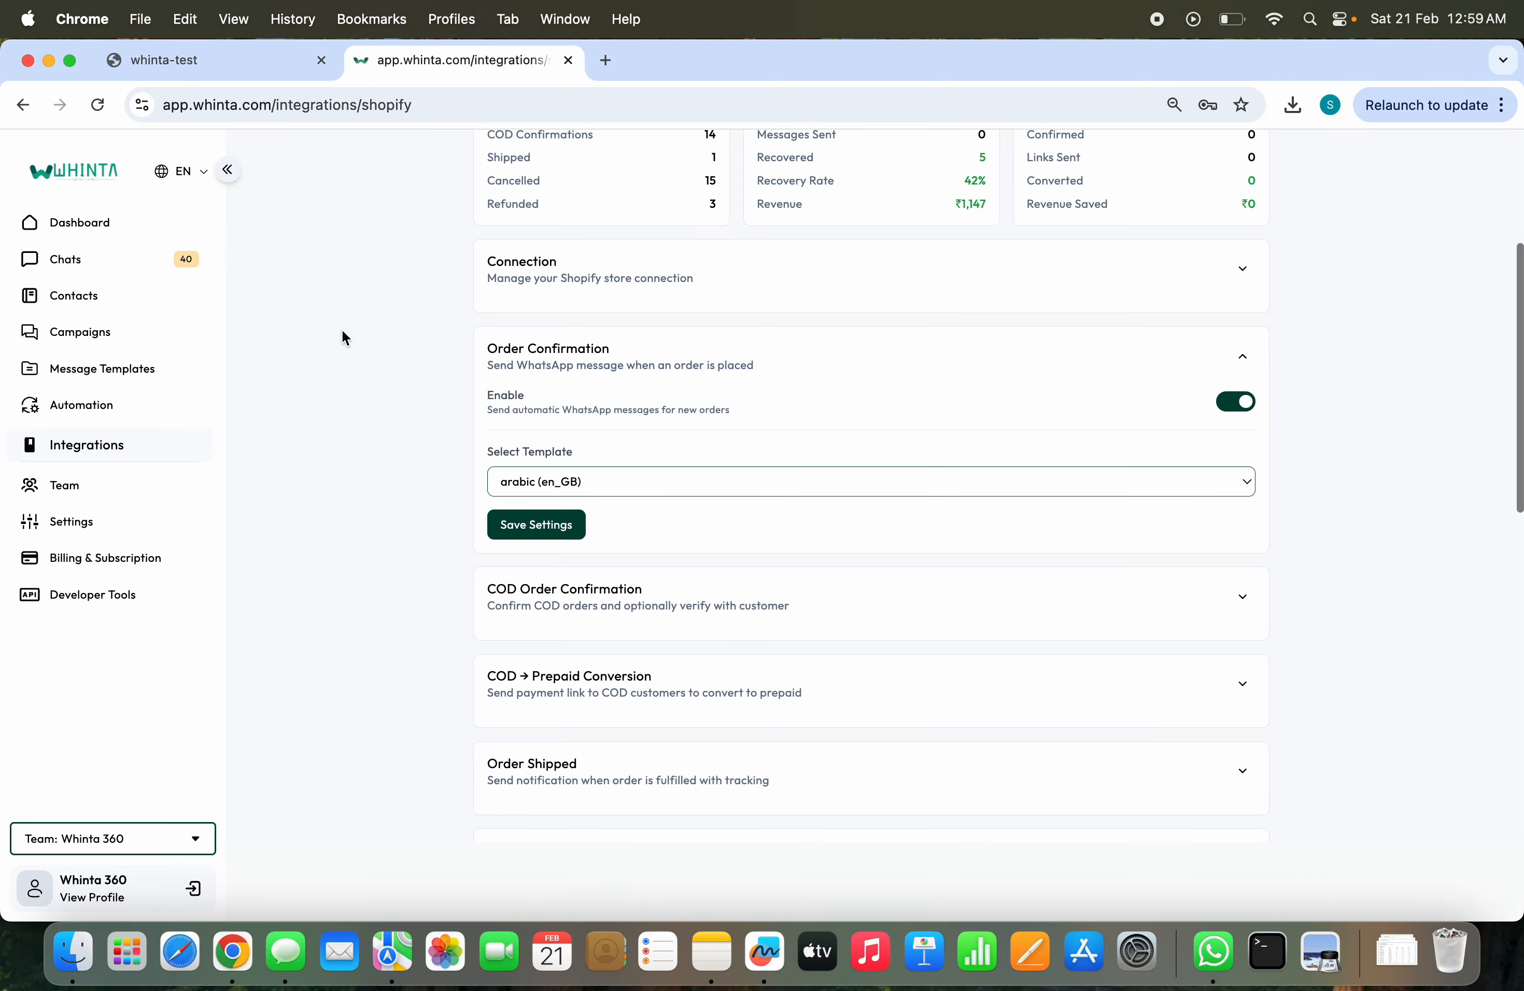
Open the message templates page and start a new template to review its name, header, body, footer and button fields
{"action": "left_click", "coordinate": [108, 376]}
{"action": "scroll", "coordinate": [510, 339], "scroll_direction": "down", "scroll_amount": 1}
{"action": "scroll", "coordinate": [753, 640], "scroll_direction": "up", "scroll_amount": 1}
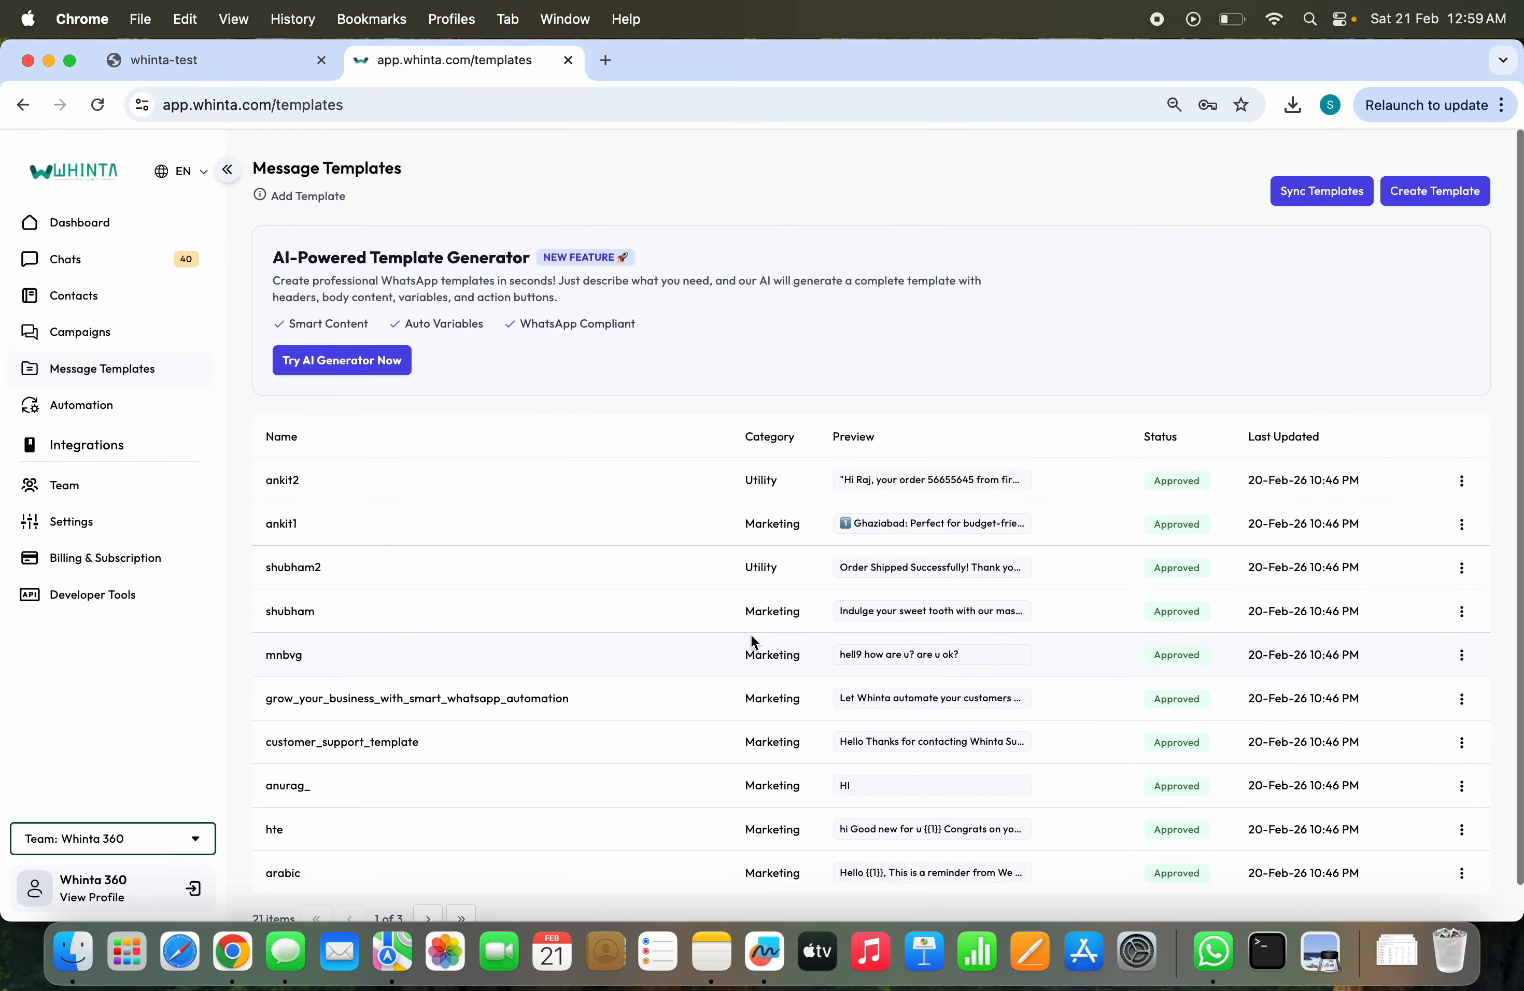
{"action": "left_click", "coordinate": [1435, 190]}
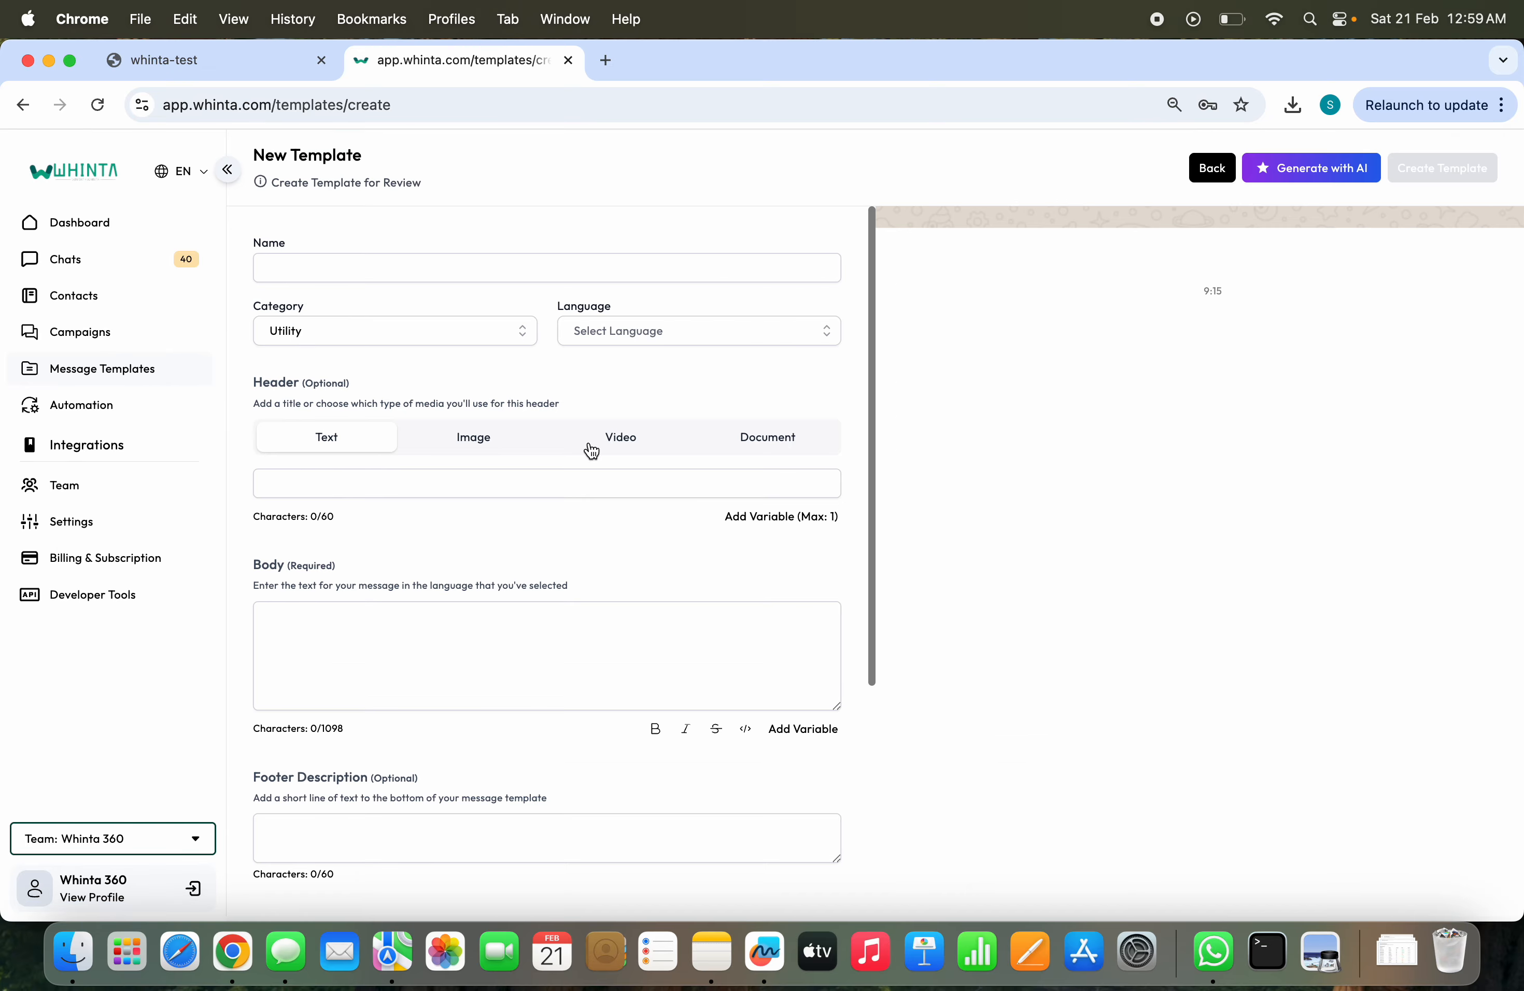
{"action": "scroll", "coordinate": [567, 527], "scroll_direction": "down", "scroll_amount": 5}
{"action": "scroll", "coordinate": [566, 526], "scroll_direction": "up", "scroll_amount": 5}
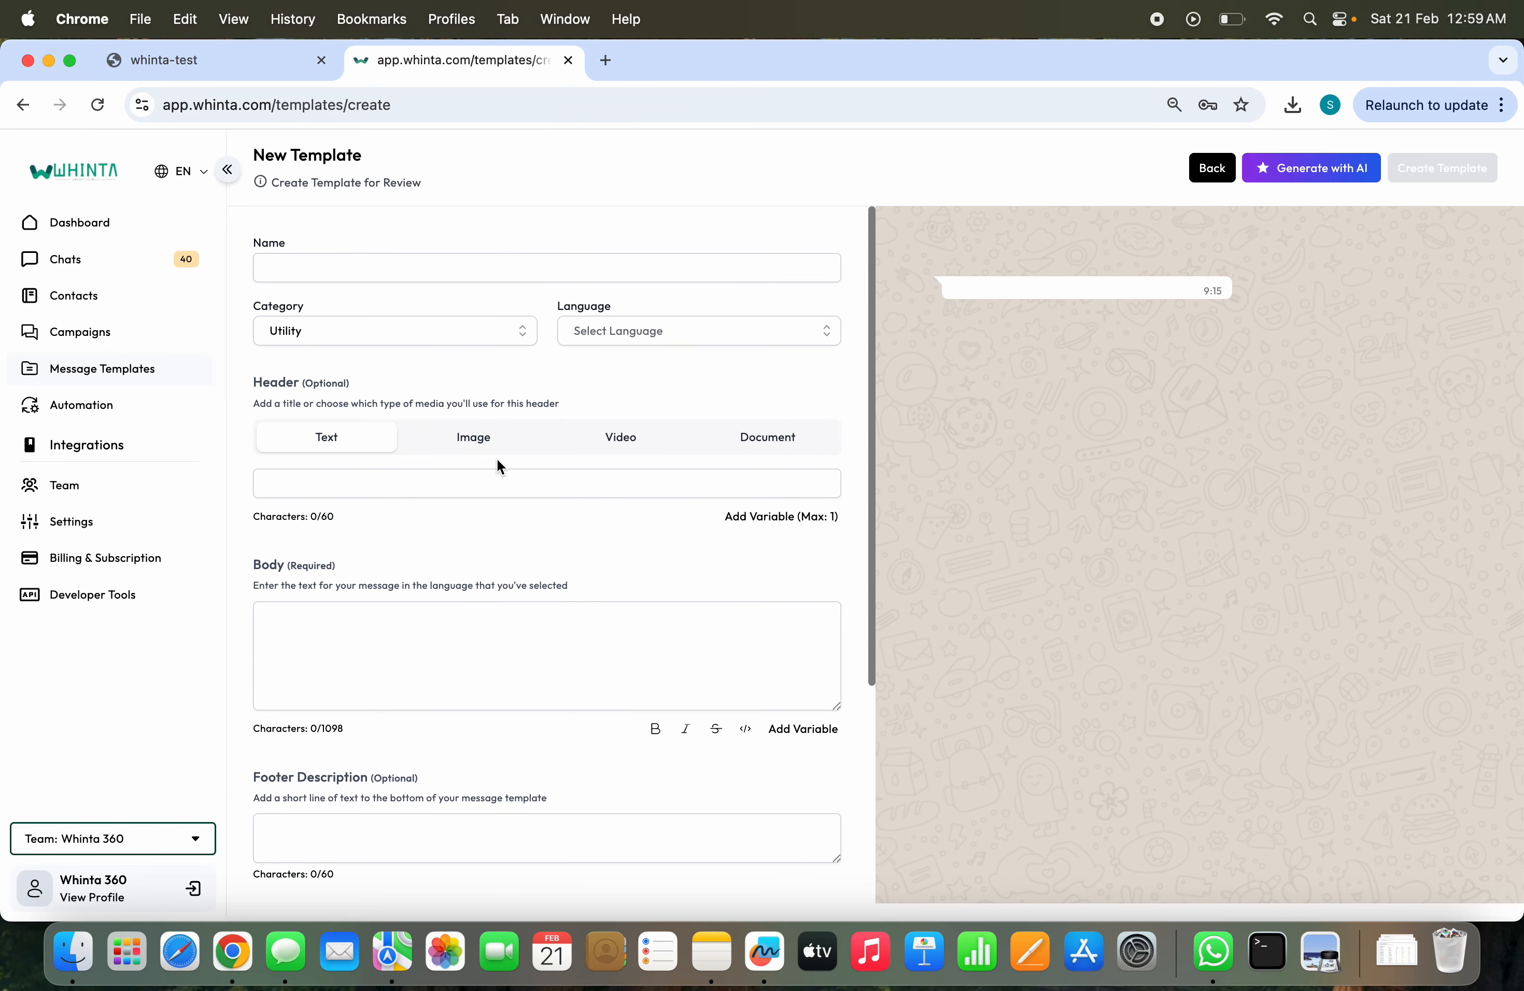
{"action": "scroll", "coordinate": [496, 457], "scroll_direction": "down", "scroll_amount": 5}
{"action": "scroll", "coordinate": [496, 457], "scroll_direction": "up", "scroll_amount": 1}
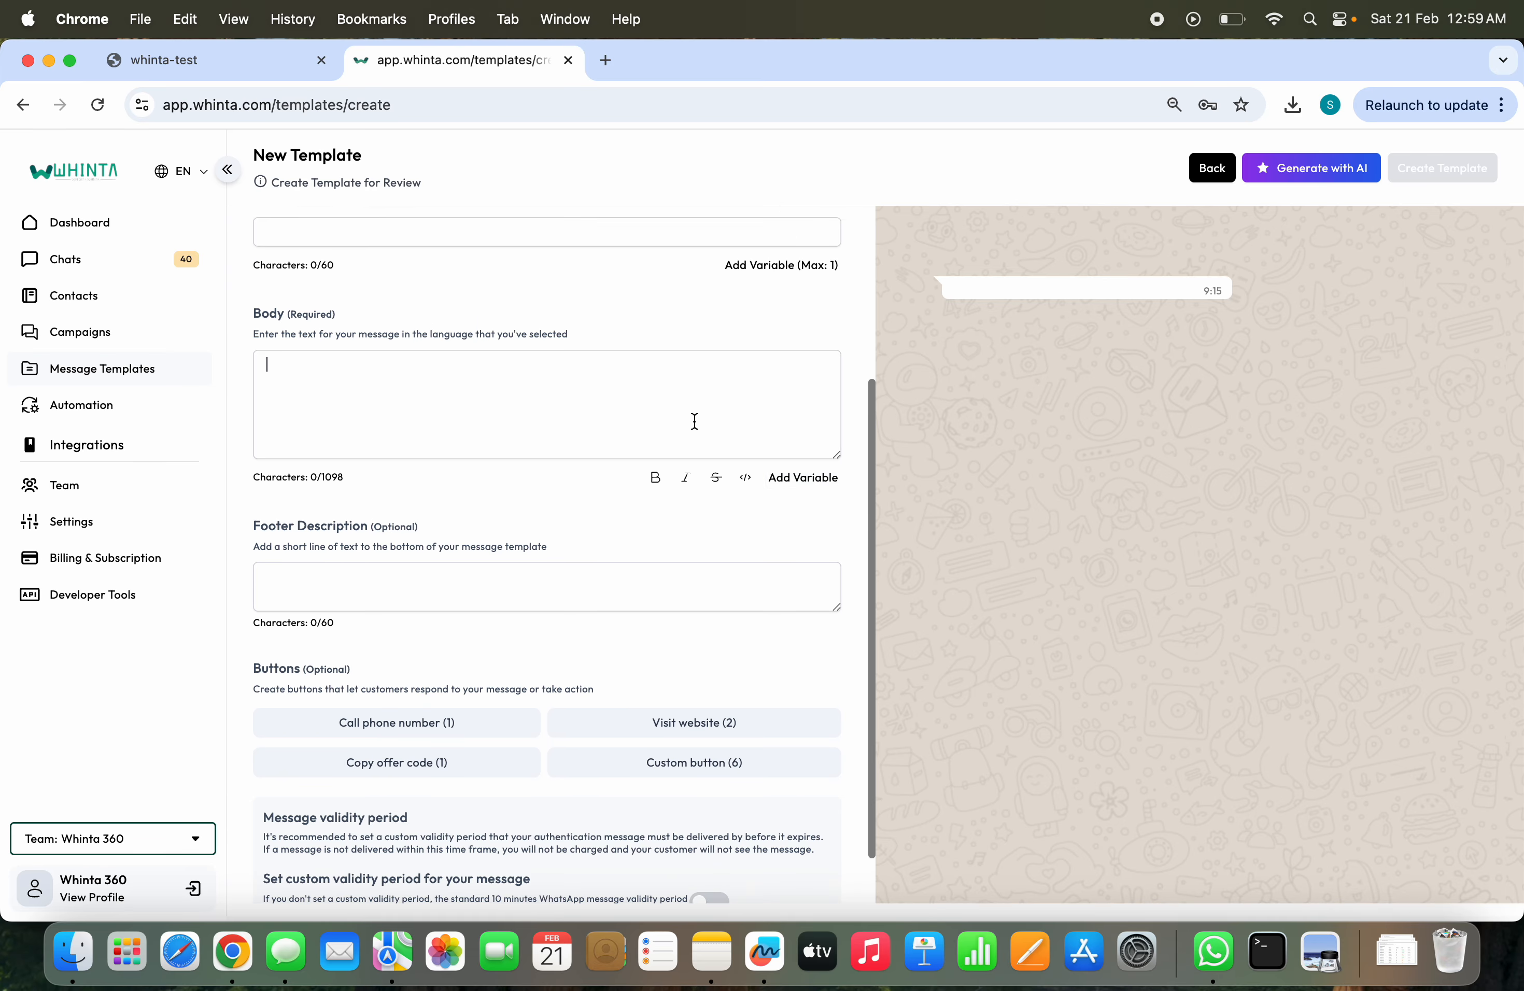
Fill the new template's body with "hi" followed by variable {{1}}, and enter a customer first name as its sample content
{"action": "type", "text": "hi"}
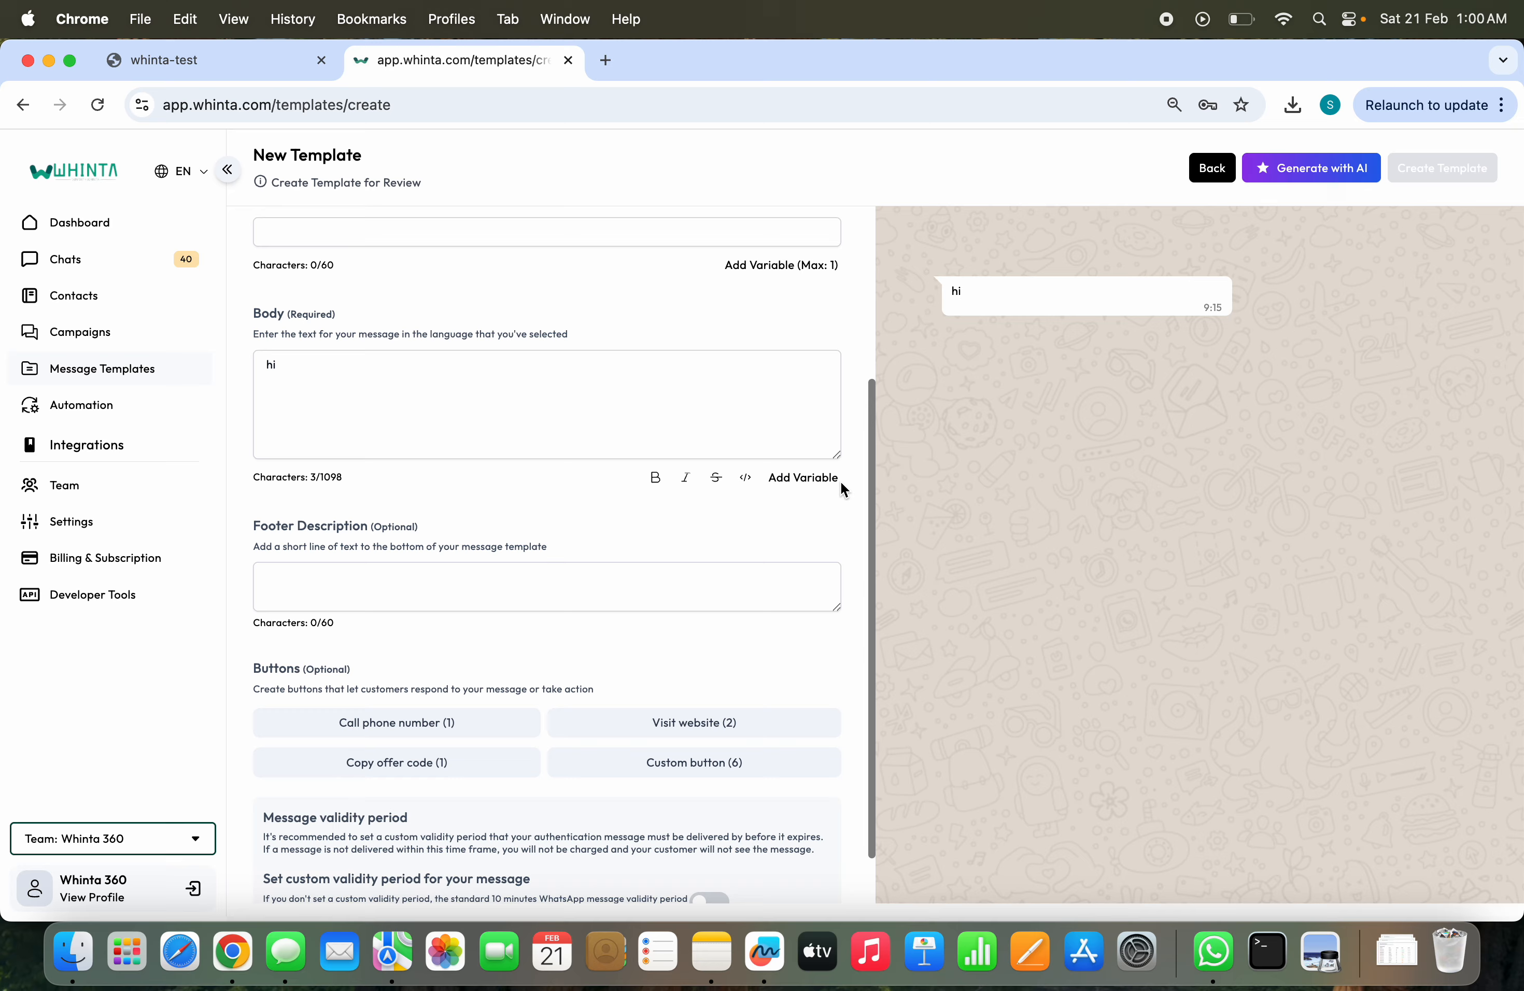
{"action": "left_click", "coordinate": [812, 477]}
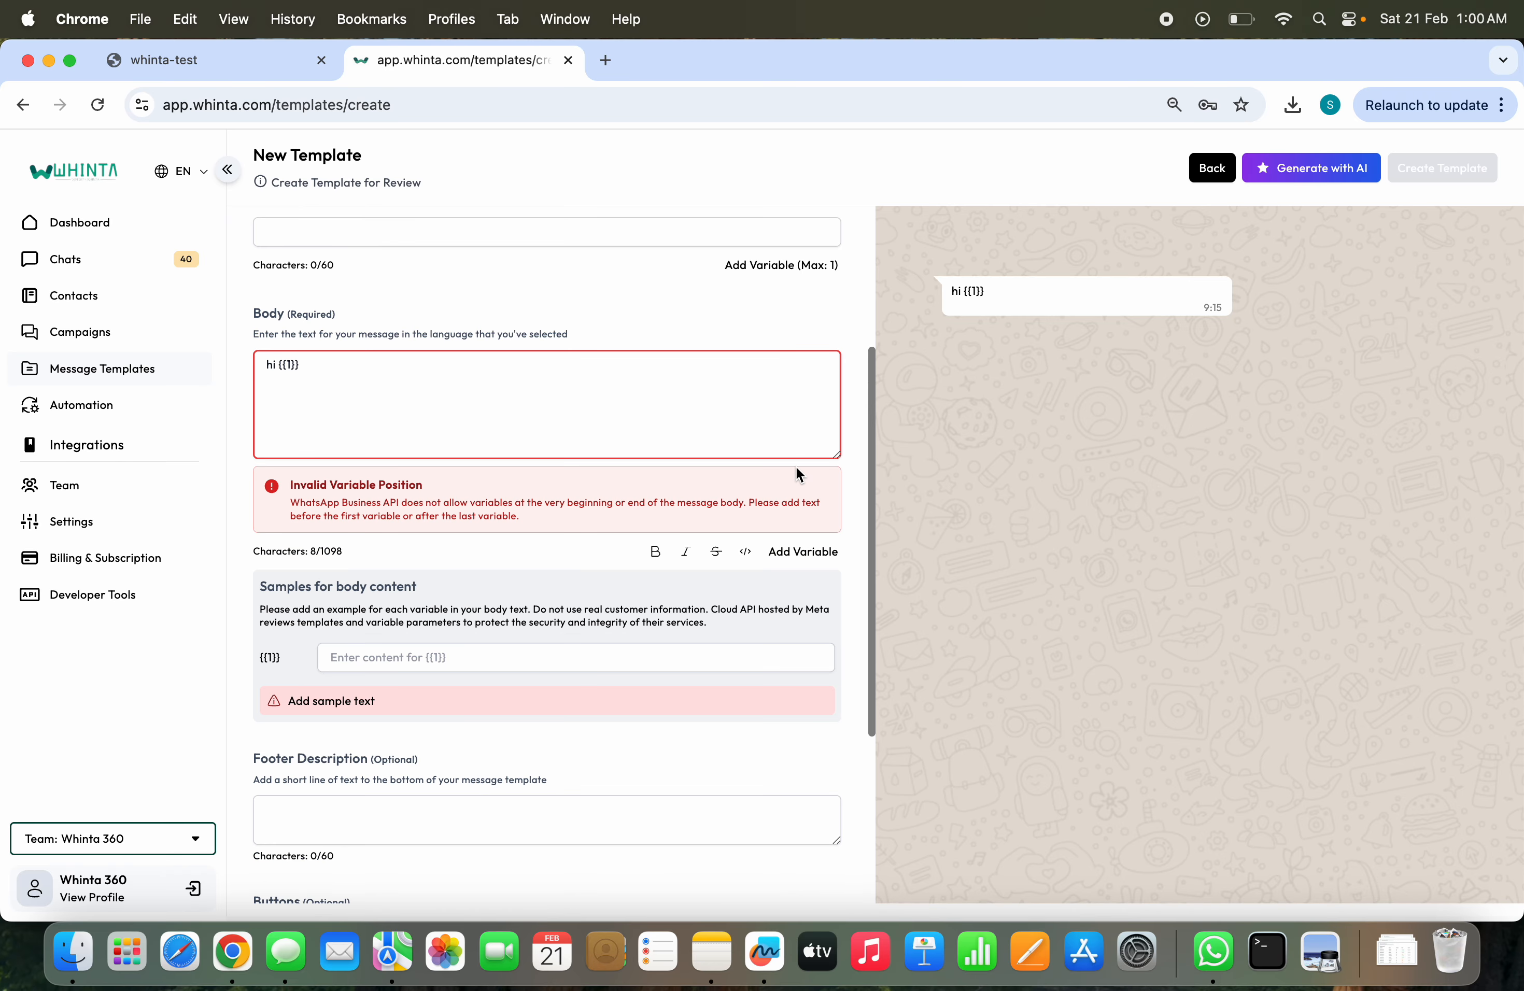
{"action": "left_click", "coordinate": [422, 655]}
{"action": "type", "text": "shuham"}
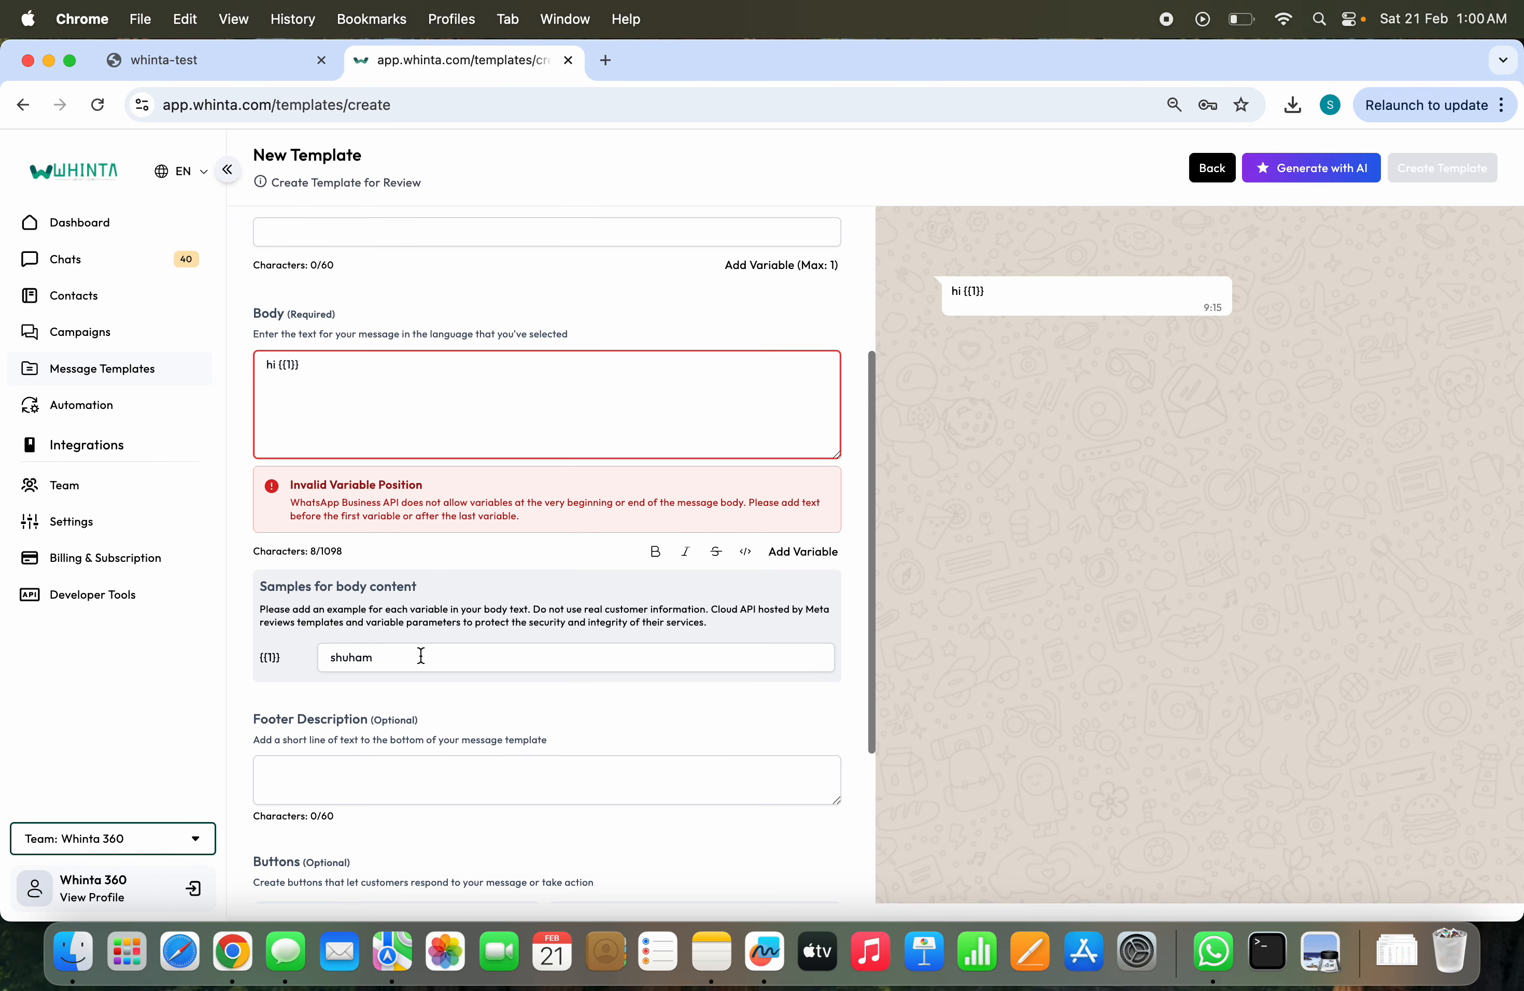
{"action": "key", "text": "BackSpace"}
{"action": "key", "text": "BackSpace"}
{"action": "key", "text": "BackSpace"}
{"action": "type", "text": "bham"}
Add a second line reading "your order" to the template body after the variable
{"action": "left_click", "coordinate": [384, 367]}
{"action": "key", "text": "Return"}
{"action": "type", "text": "your o"}
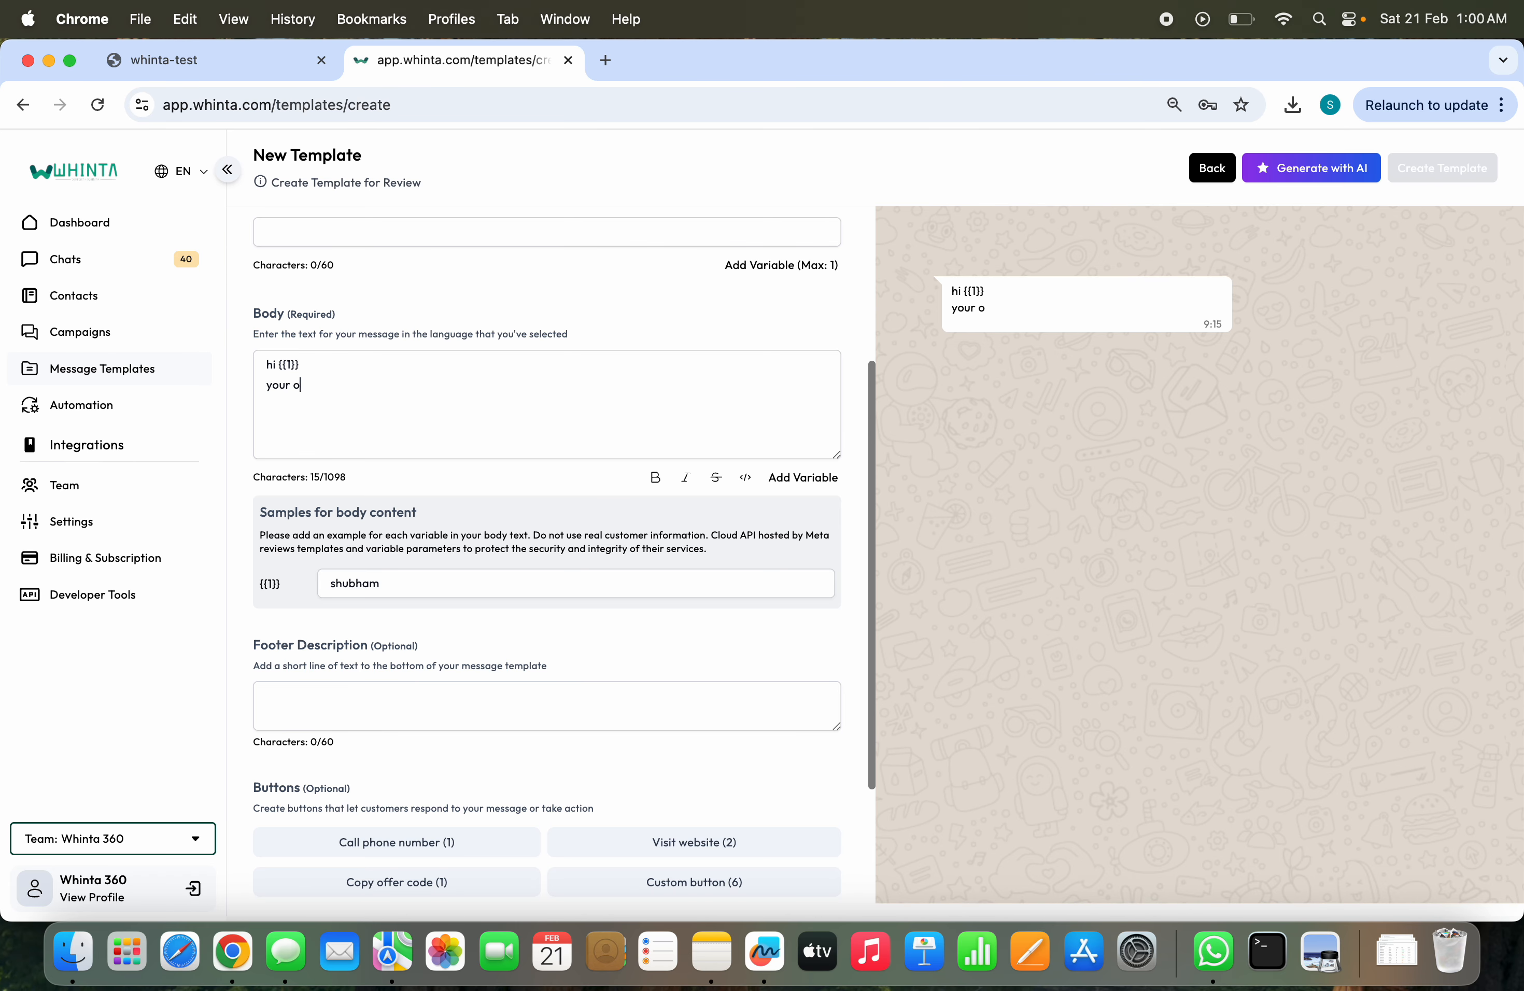
{"action": "type", "text": "rder"}
Leave the new template without creating it and expand Order Confirmation again in the Shopify integration
{"action": "left_click", "coordinate": [1212, 168]}
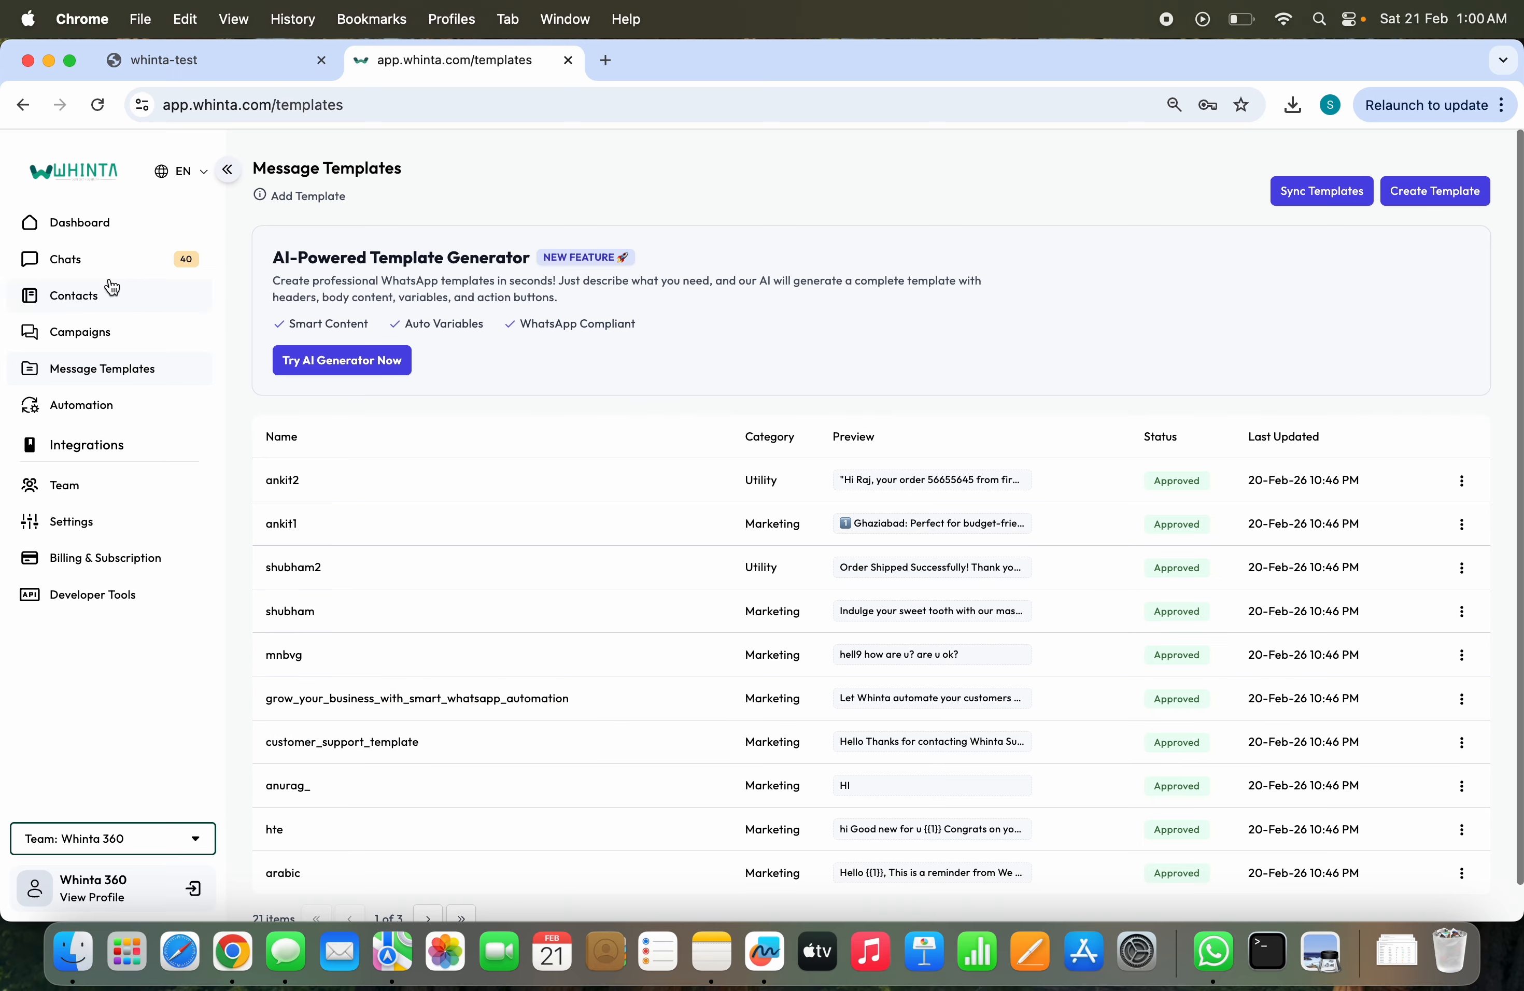
{"action": "left_click", "coordinate": [104, 444]}
{"action": "scroll", "coordinate": [848, 522], "scroll_direction": "down", "scroll_amount": 5}
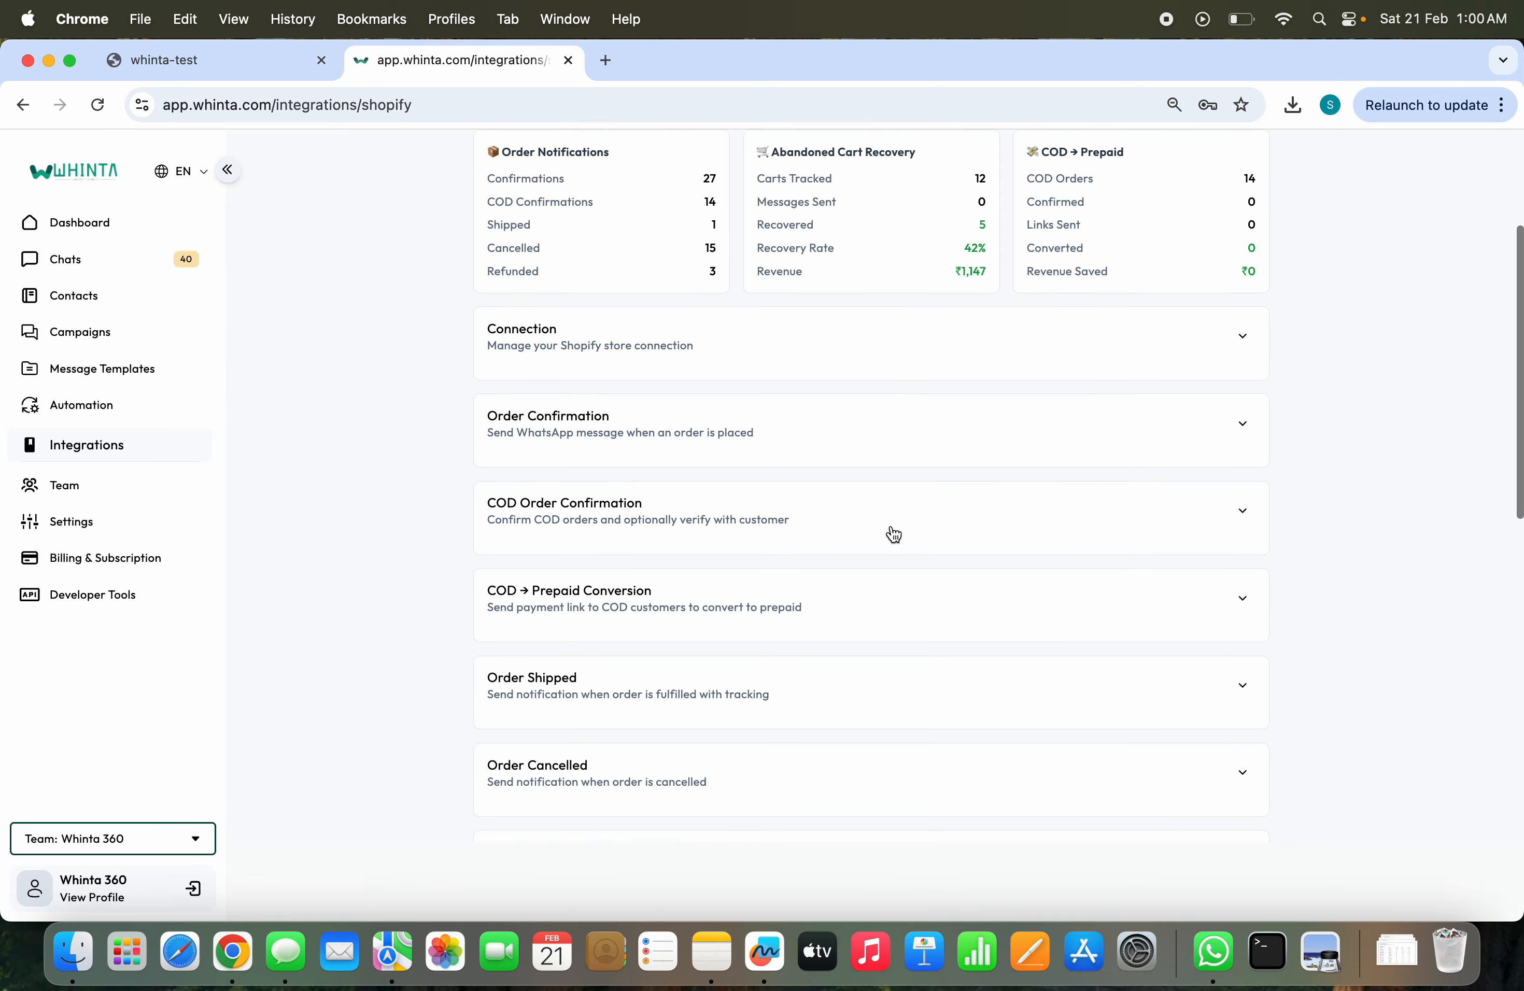
{"action": "left_click", "coordinate": [783, 398]}
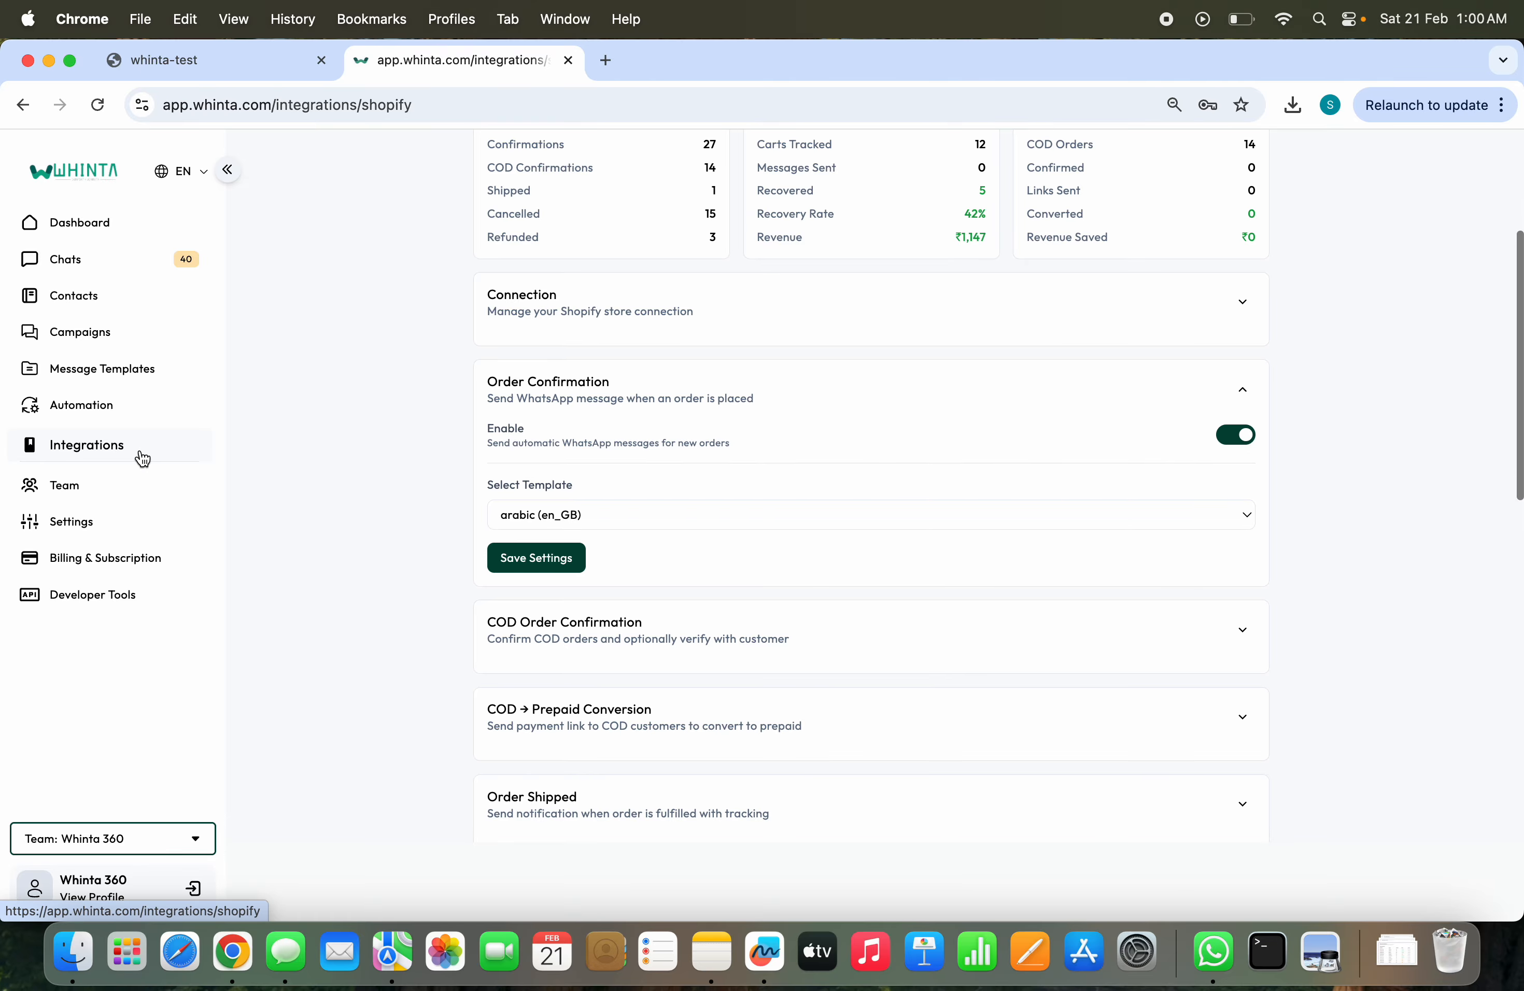
{"action": "scroll", "coordinate": [579, 752], "scroll_direction": "down", "scroll_amount": 2}
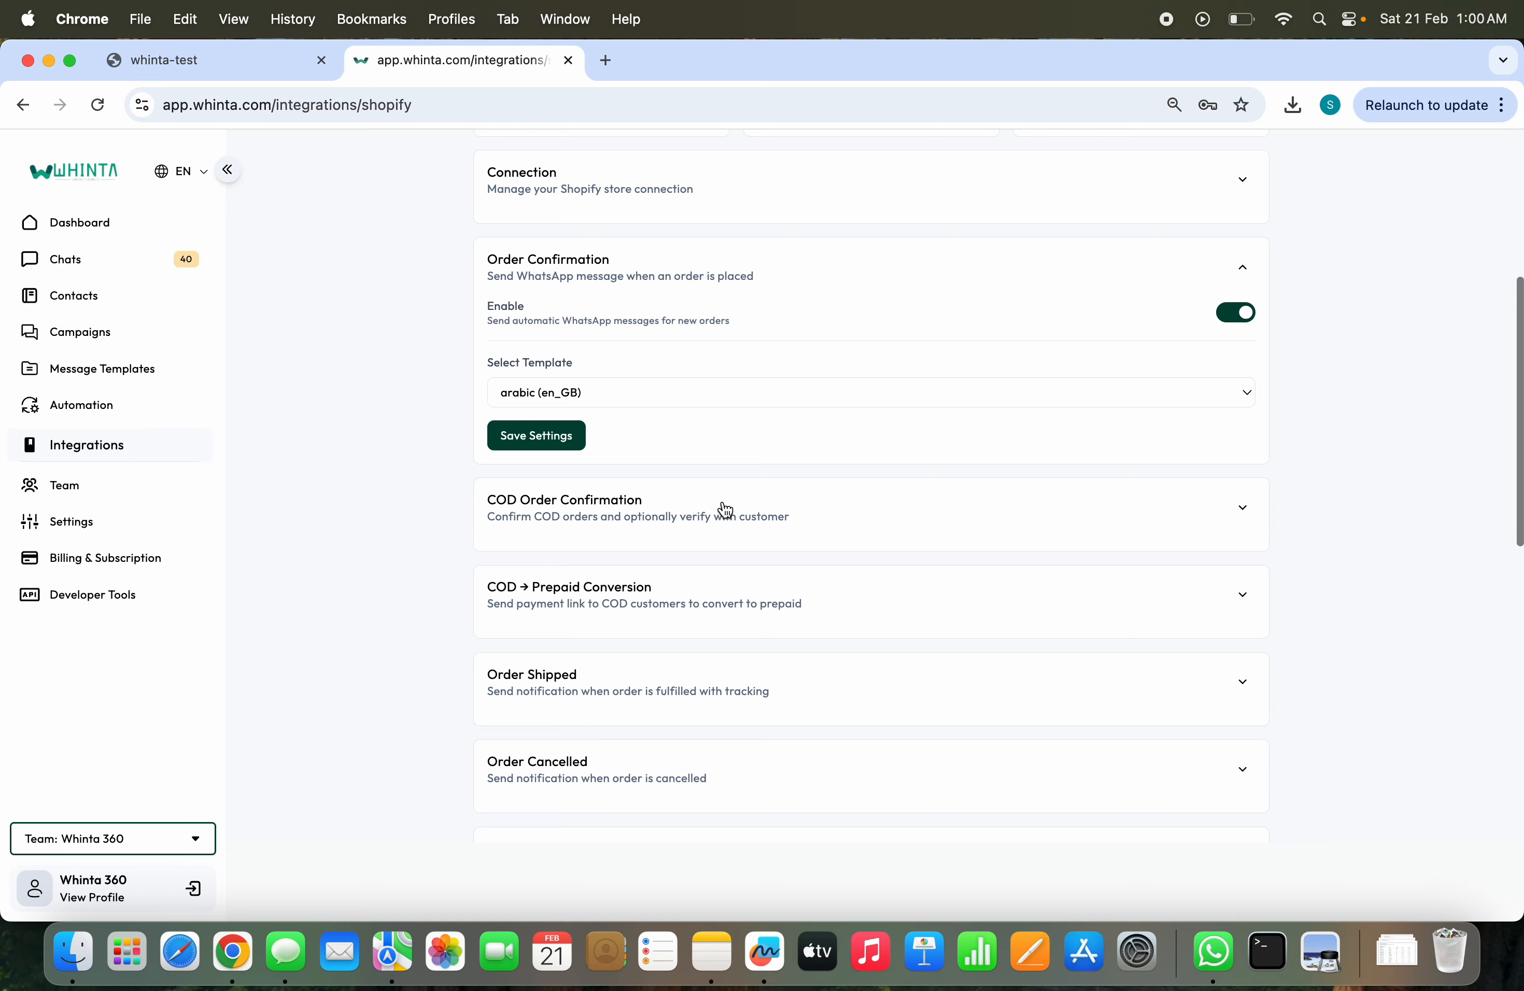
Try several Order Confirmation templates, including customer_support_template (en) and hello_world (en_US), to preview their messages
{"action": "left_click", "coordinate": [688, 393]}
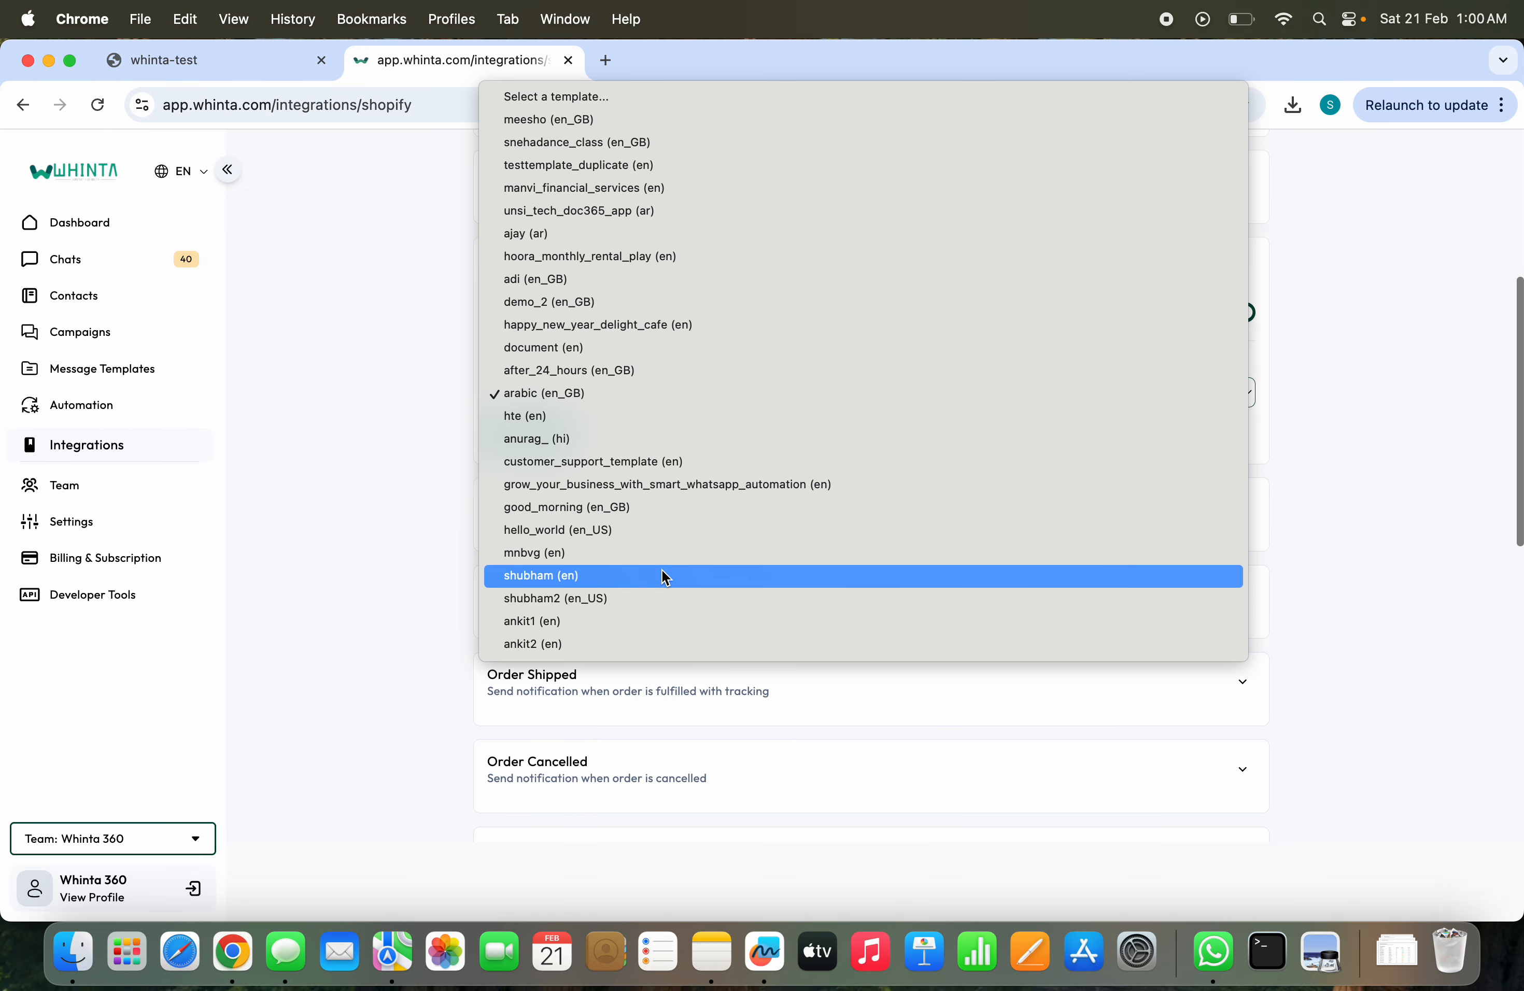
{"action": "left_click", "coordinate": [725, 235]}
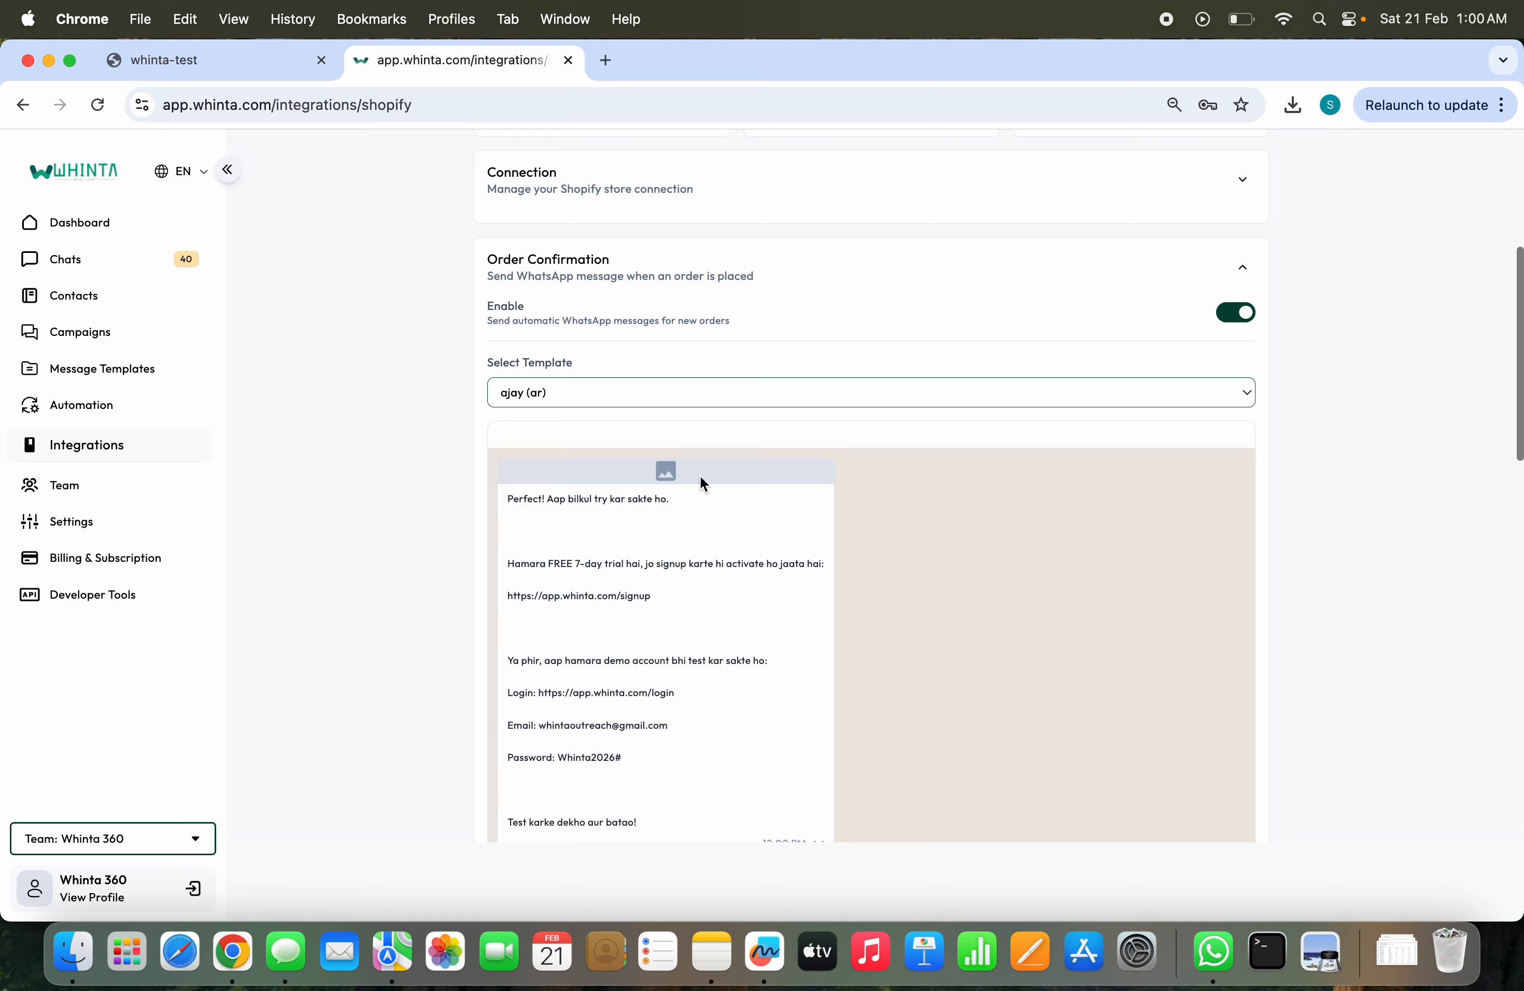
{"action": "scroll", "coordinate": [703, 484], "scroll_direction": "down", "scroll_amount": 2}
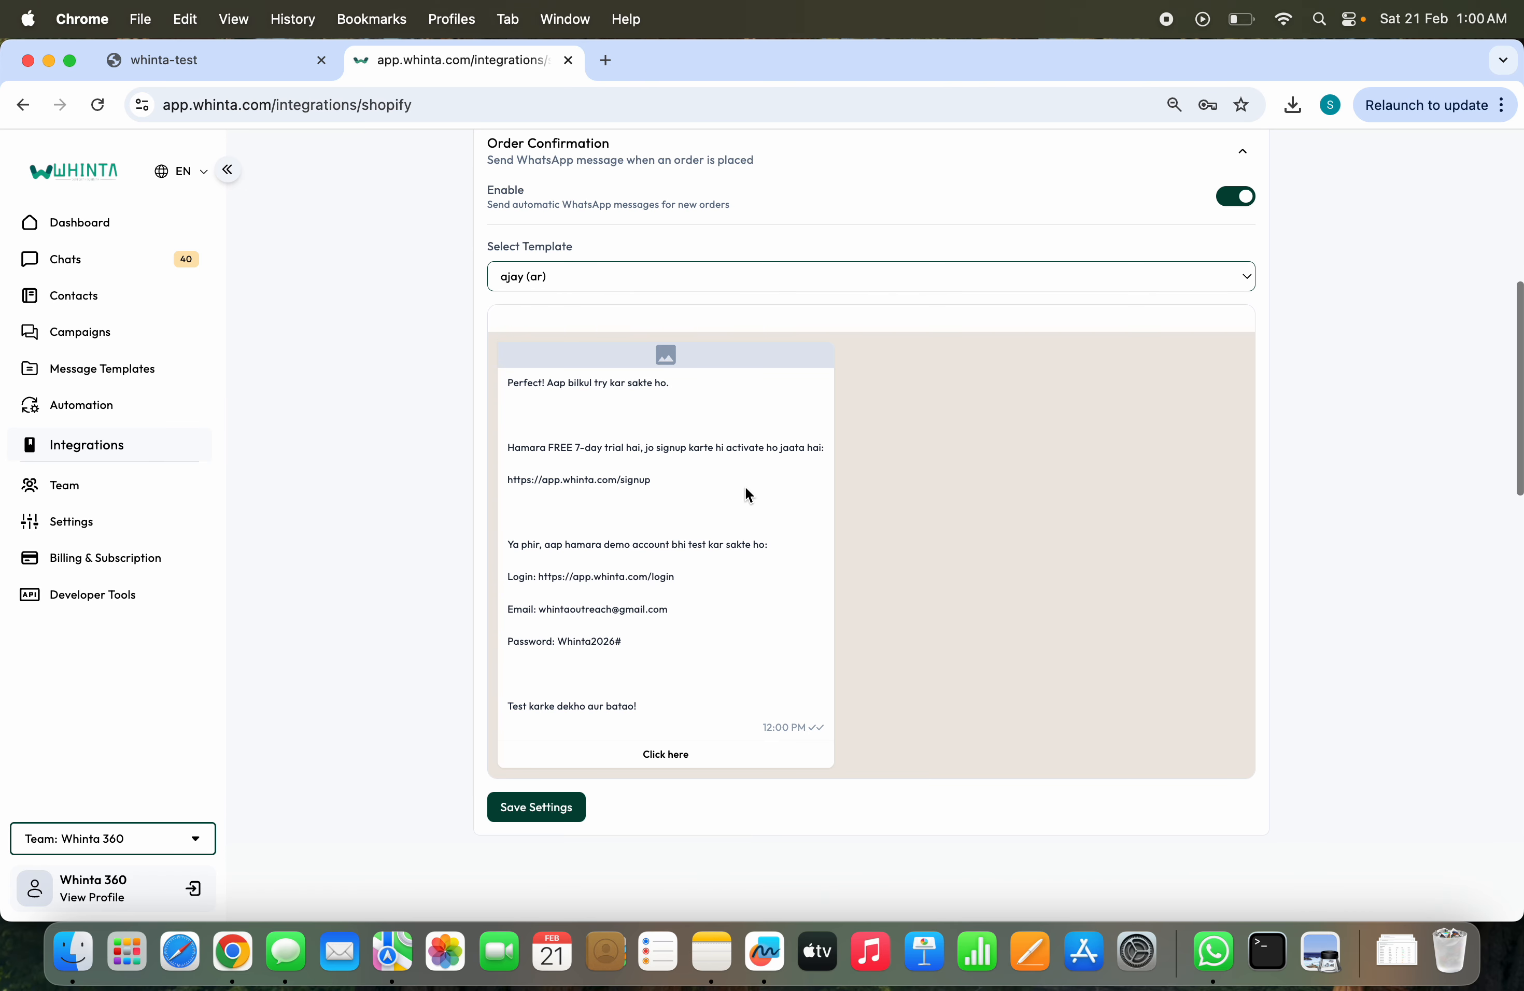
{"action": "left_click", "coordinate": [827, 272]}
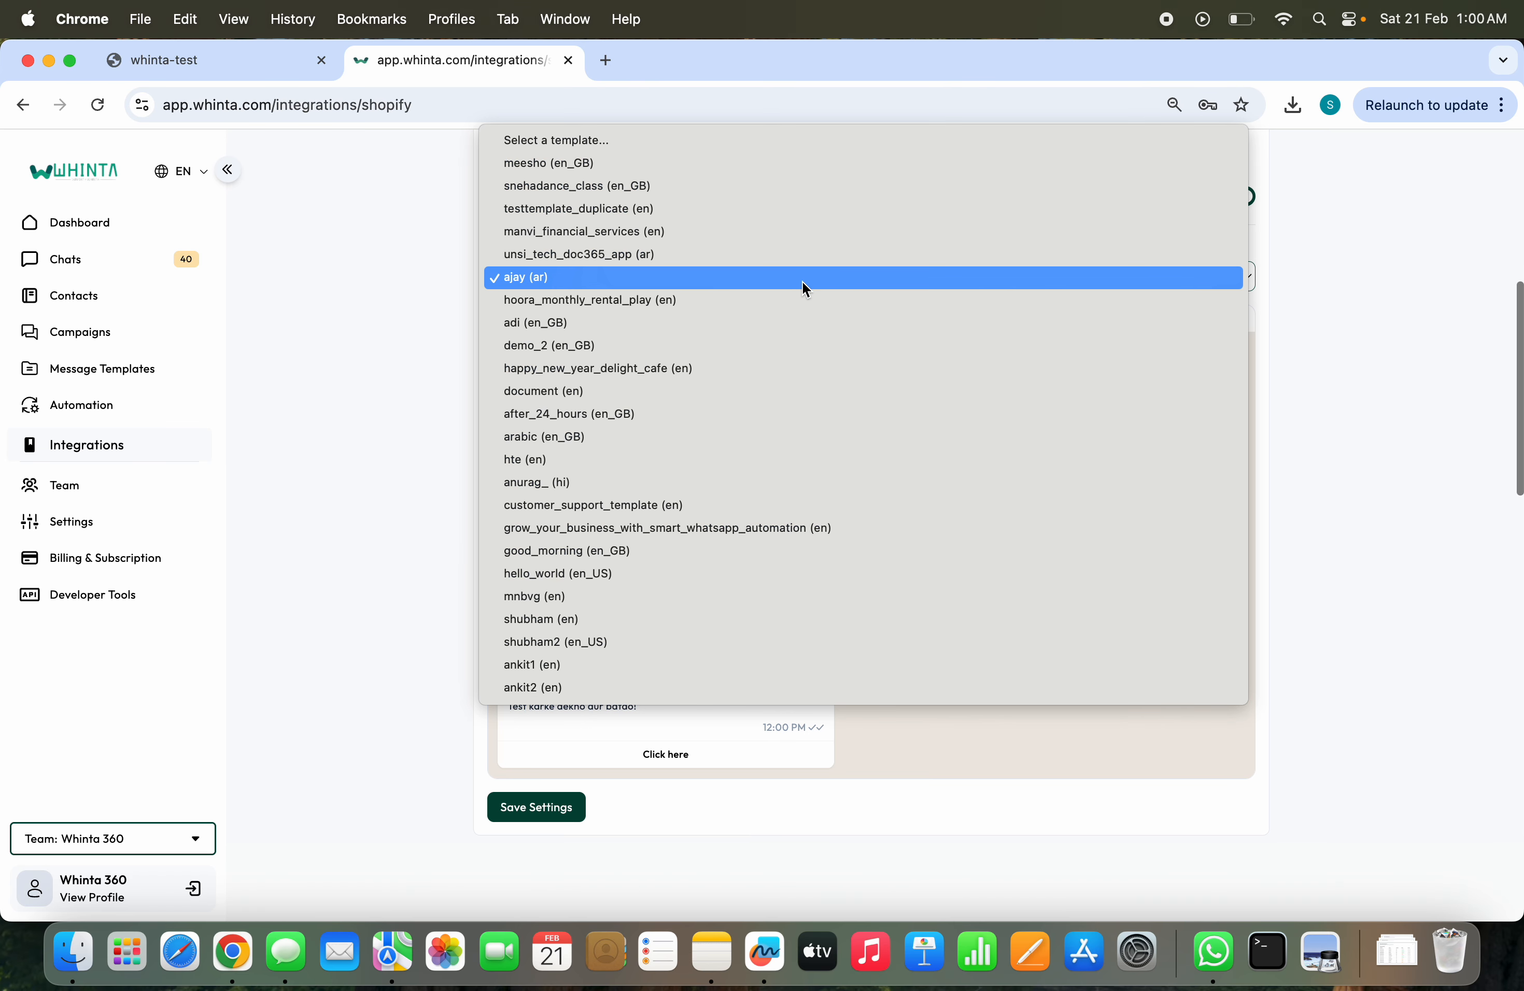
{"action": "left_click", "coordinate": [595, 495]}
{"action": "left_click", "coordinate": [737, 262]}
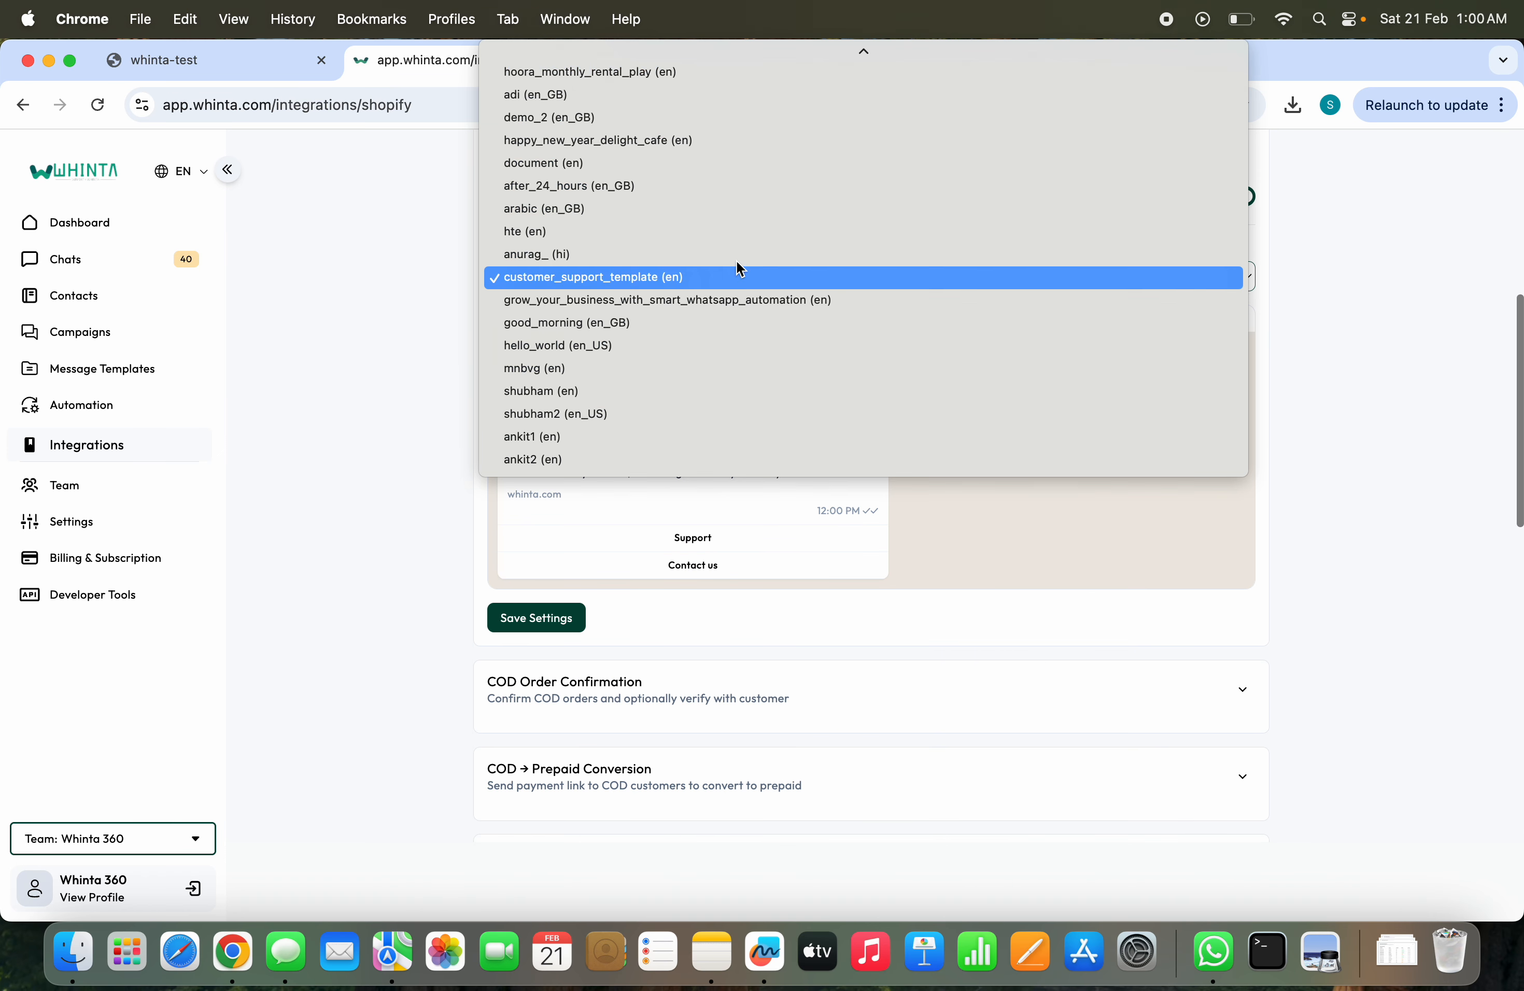
{"action": "left_click", "coordinate": [670, 340]}
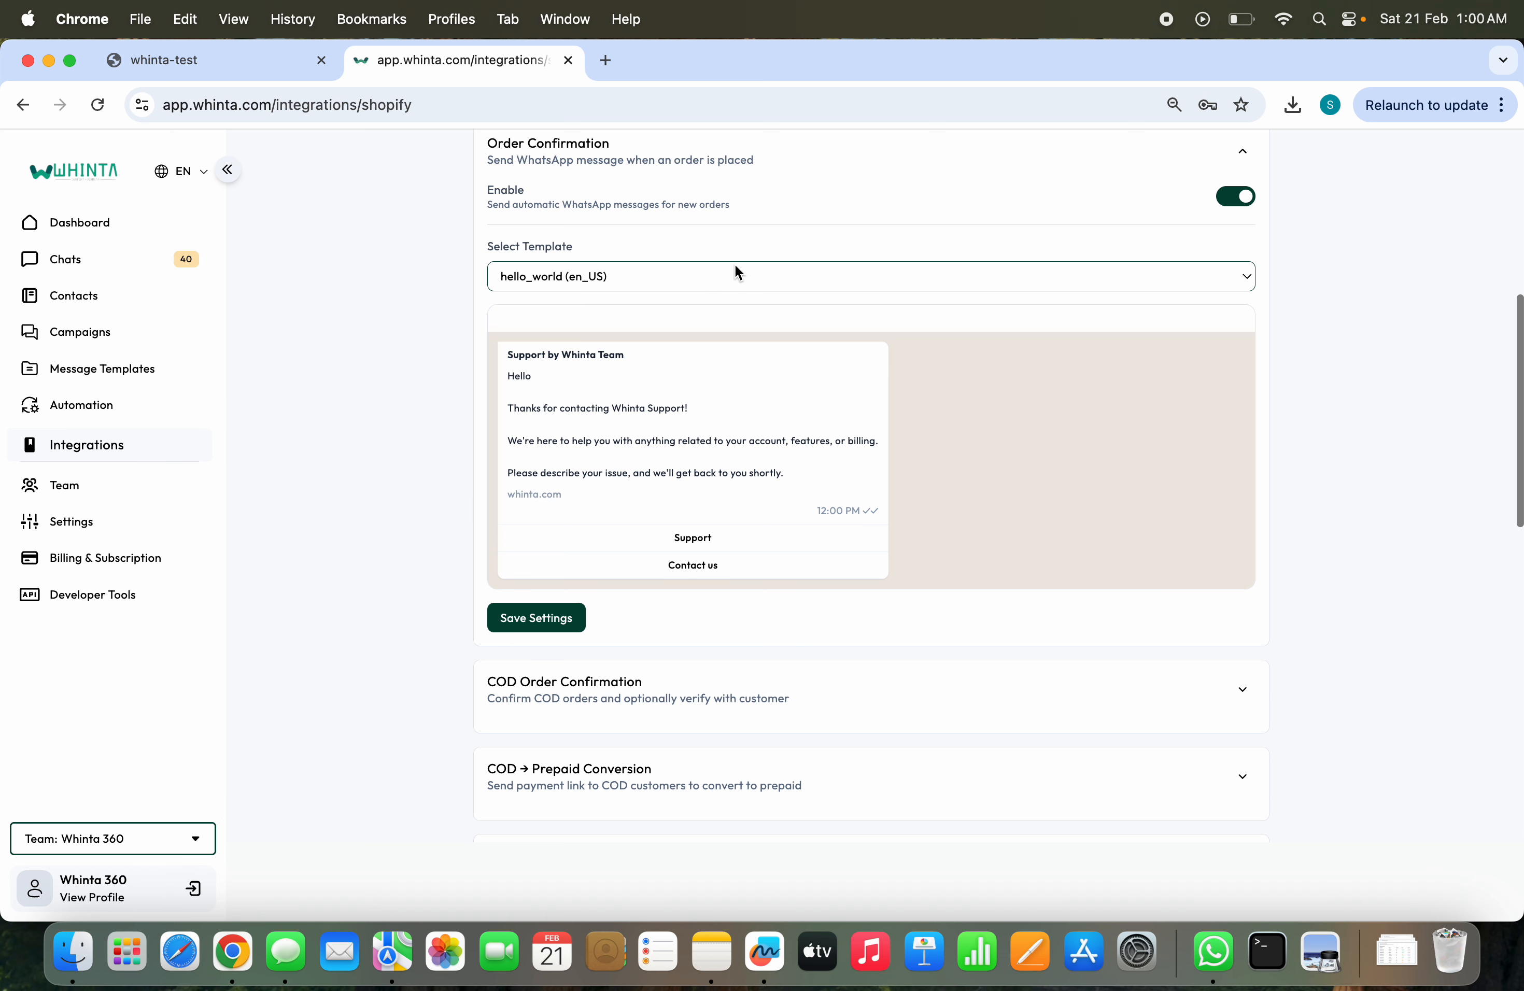
{"action": "left_click", "coordinate": [737, 270]}
{"action": "left_click", "coordinate": [683, 343]}
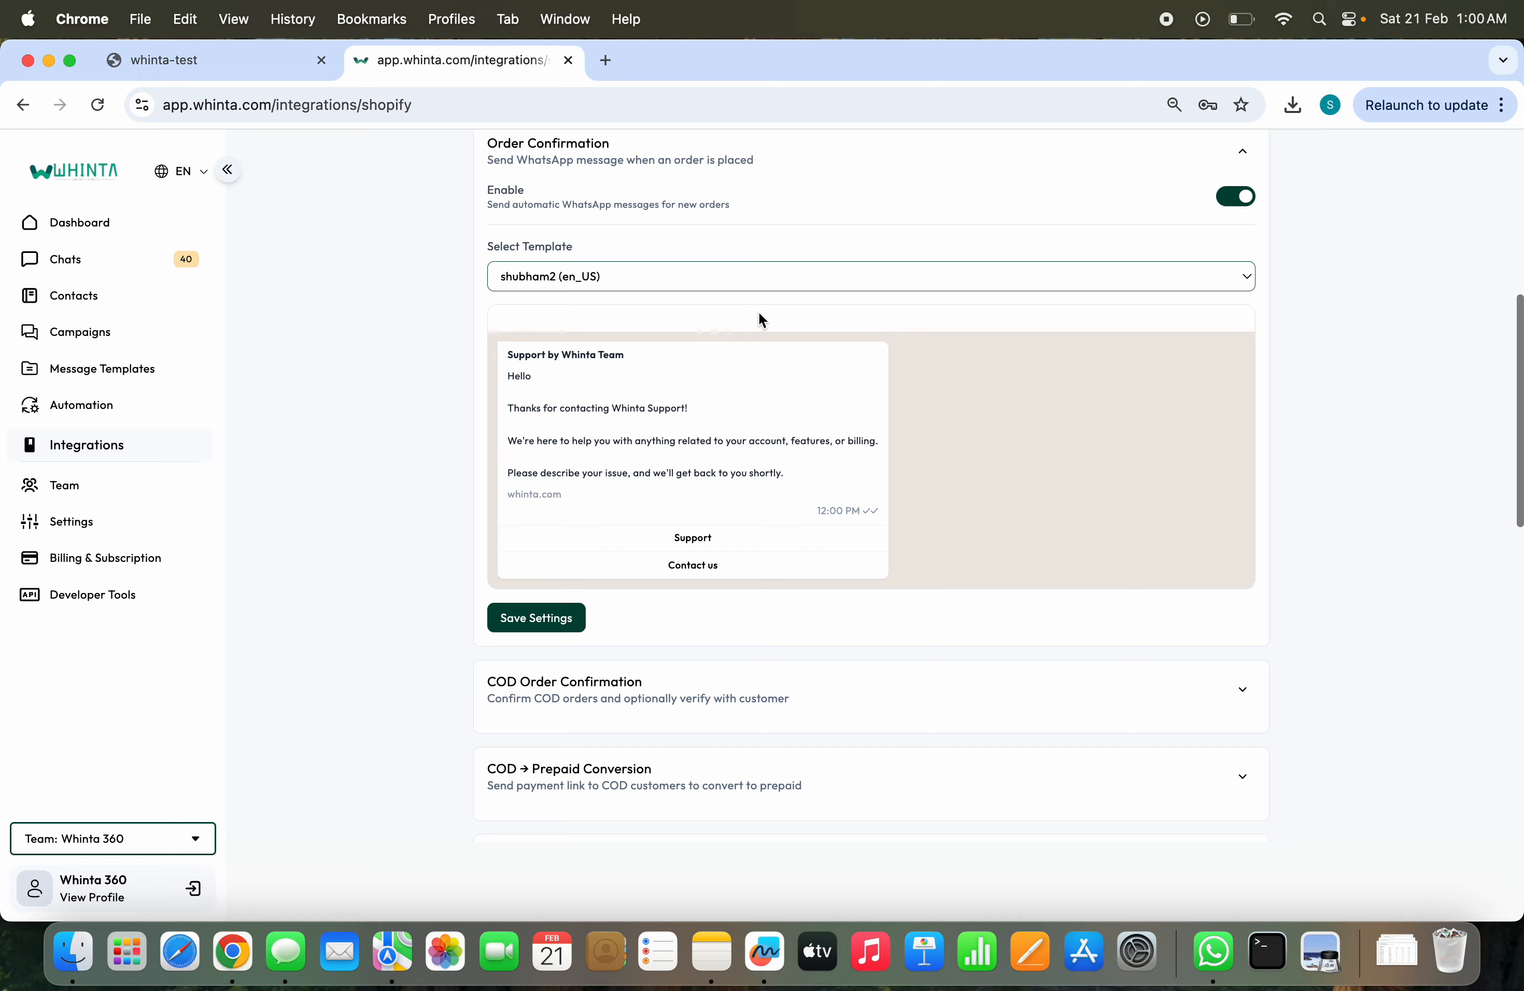
Select the arabic (en_GB) template for Order Confirmation and map its variables to Customer First Name, Order Number and Order Total
{"action": "left_click", "coordinate": [786, 274]}
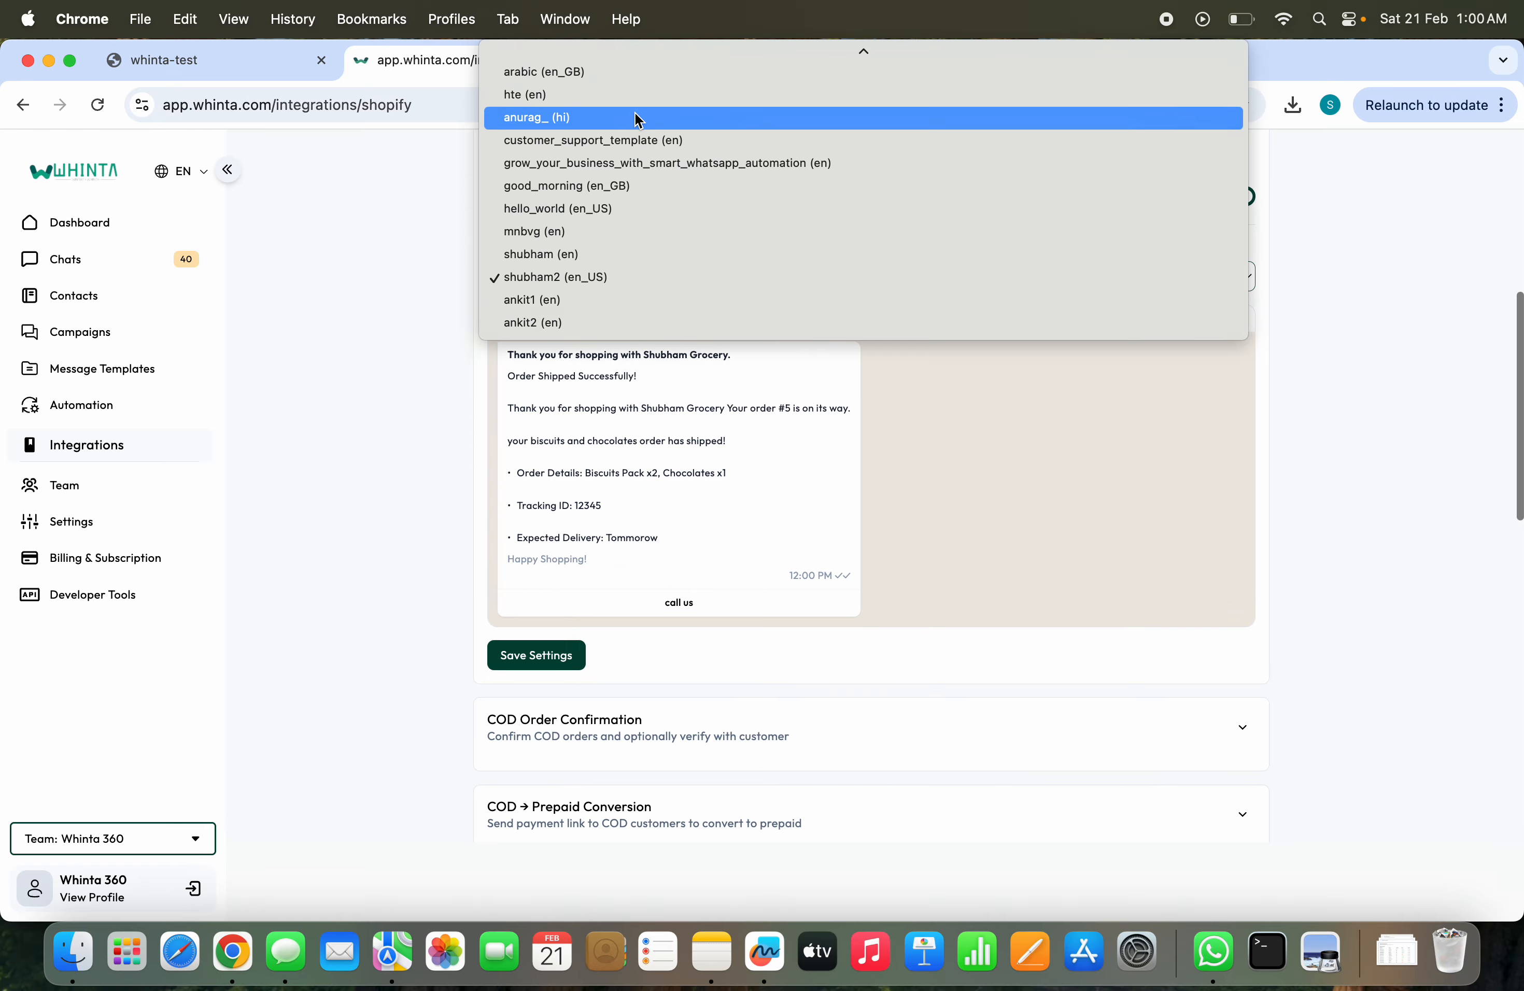
{"action": "left_click", "coordinate": [580, 72]}
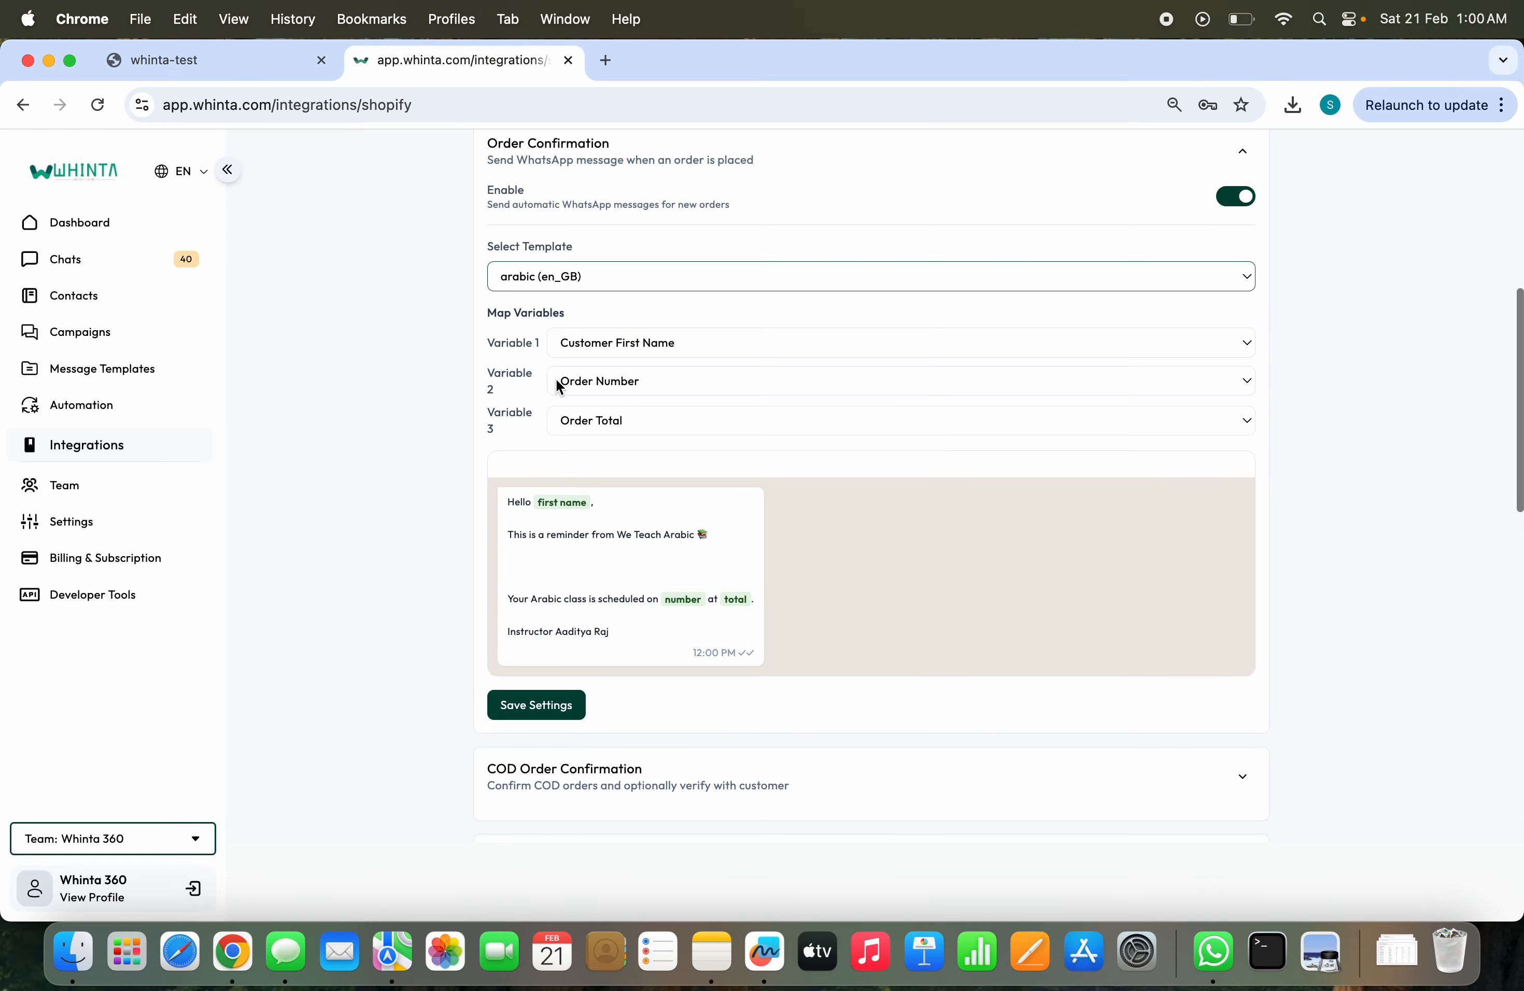
{"action": "left_click", "coordinate": [678, 341]}
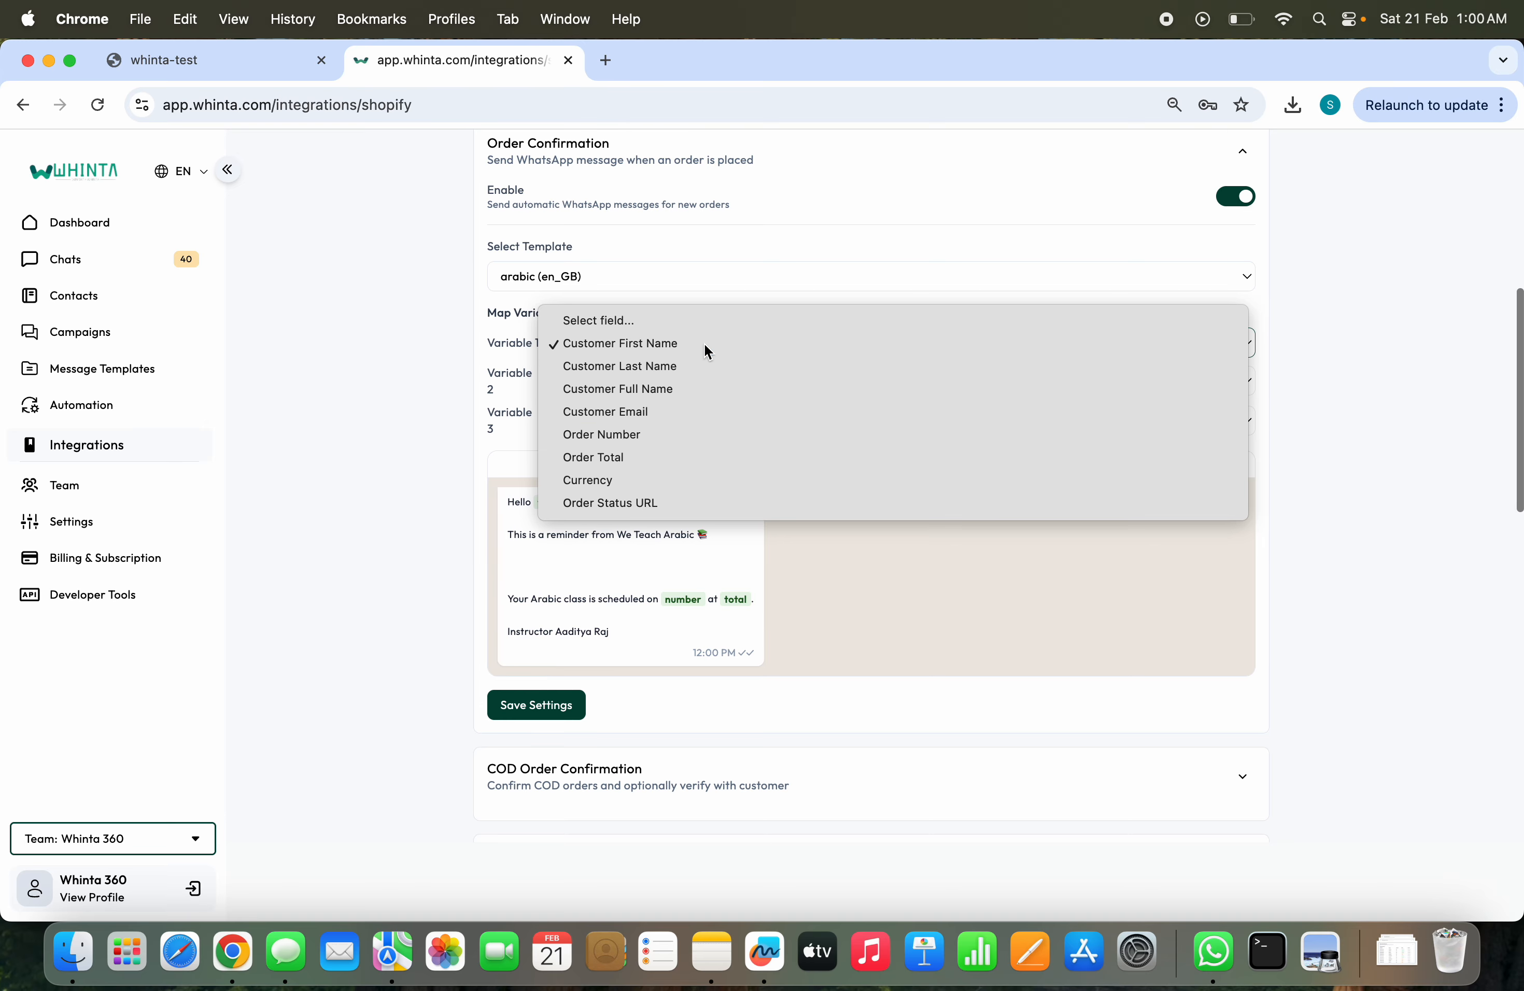
{"action": "left_click", "coordinate": [706, 349]}
{"action": "left_click", "coordinate": [668, 384]}
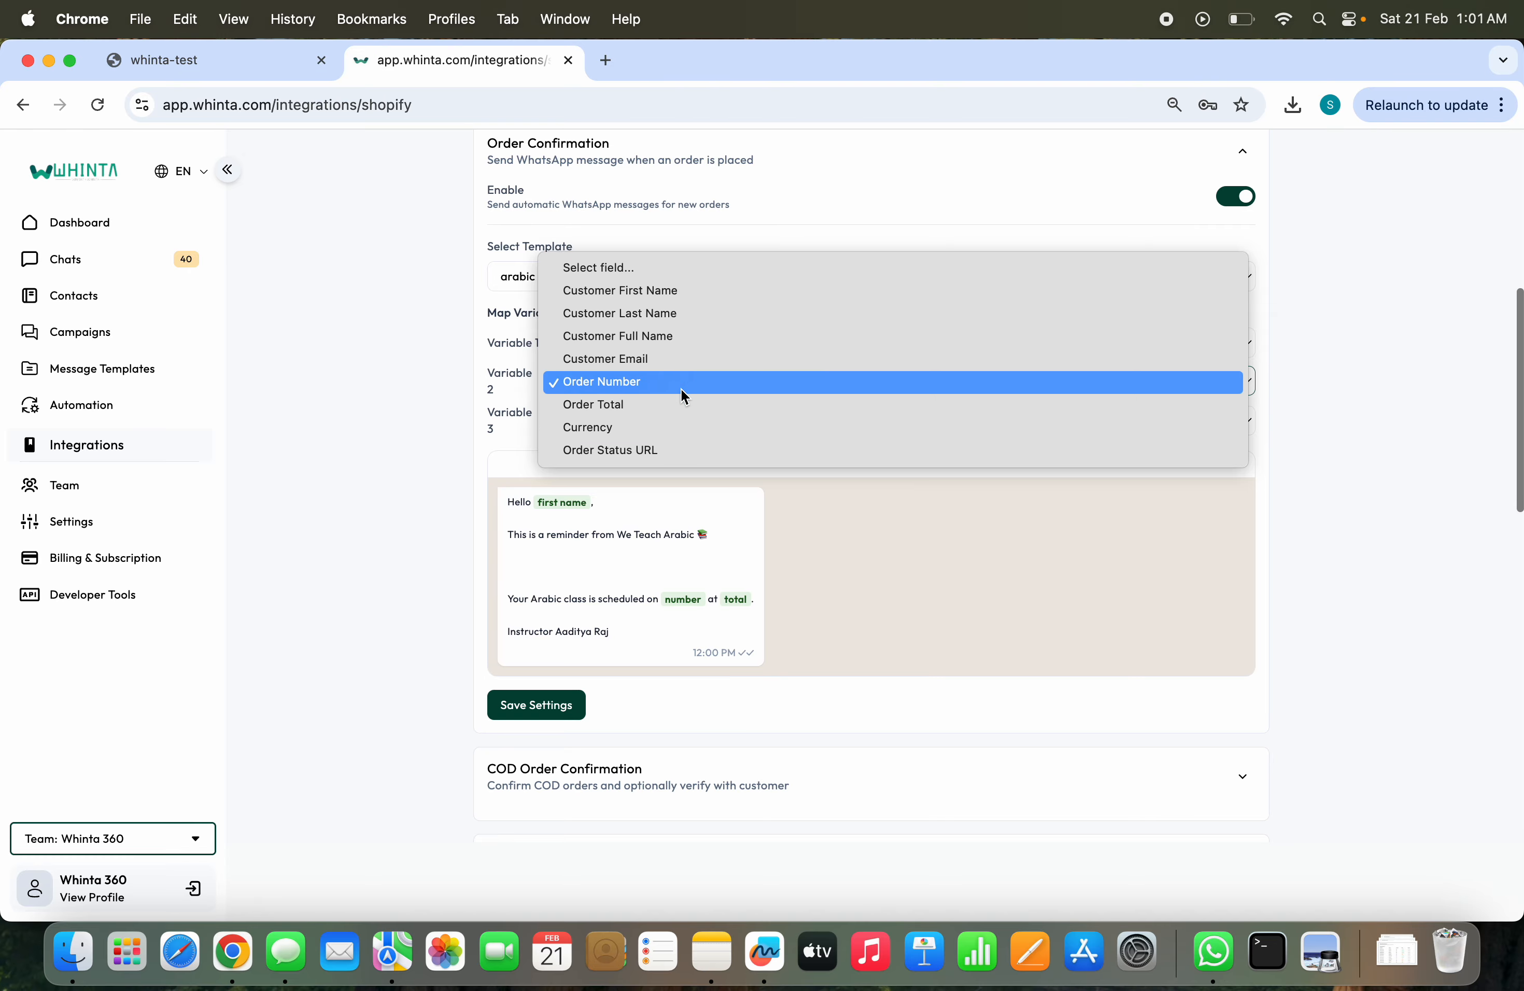
{"action": "left_click", "coordinate": [681, 390]}
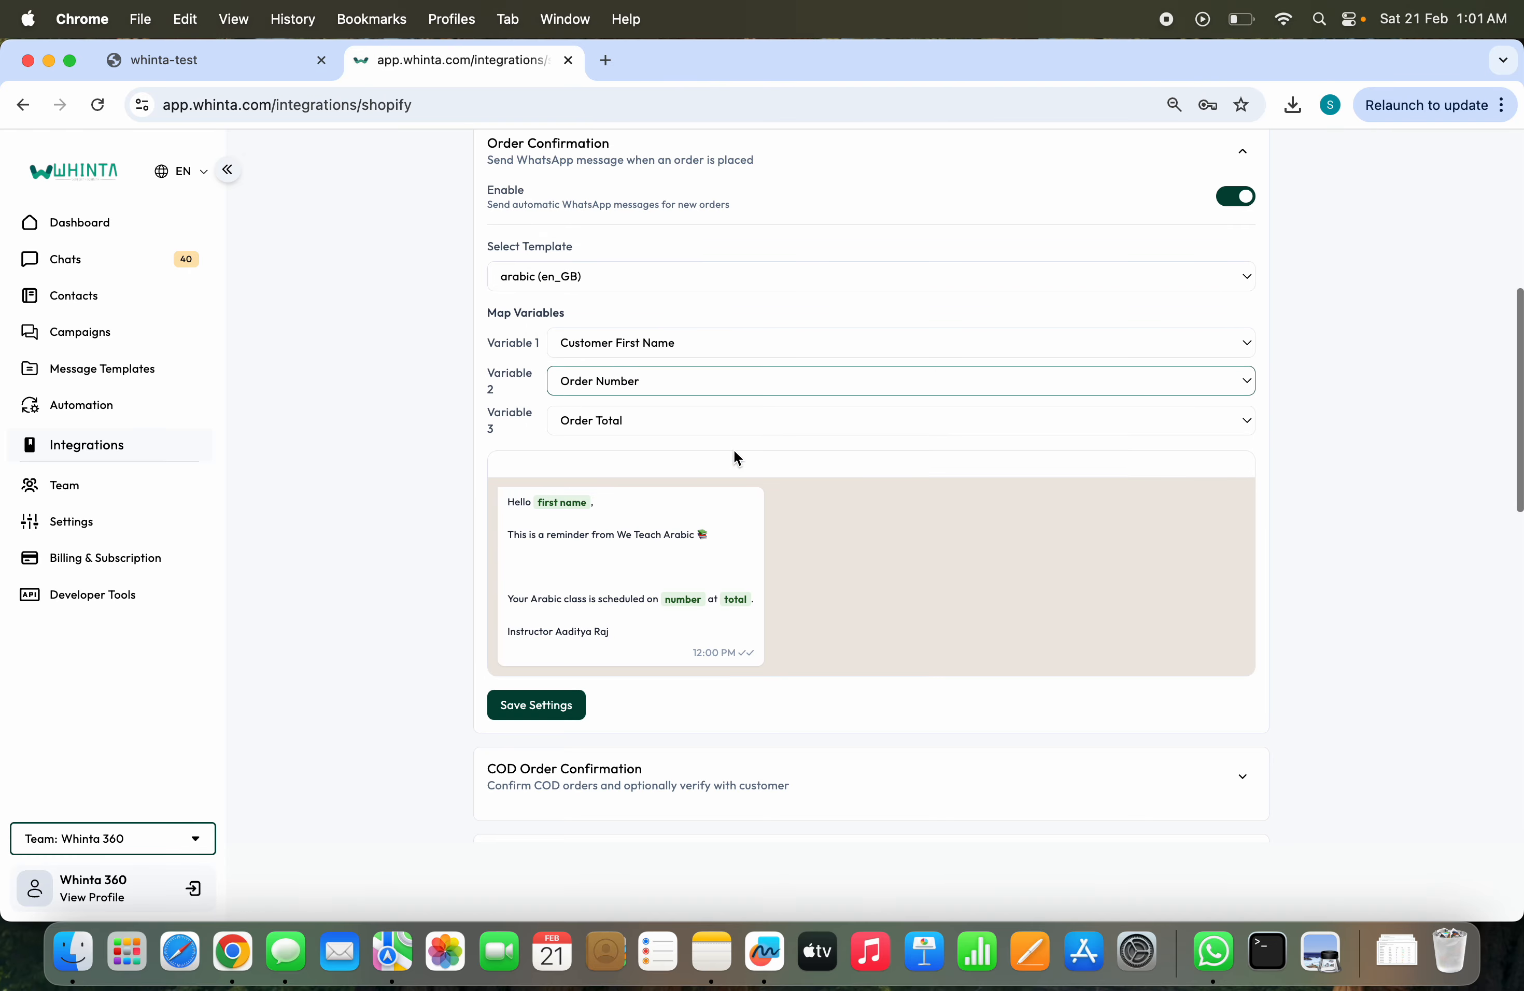
{"action": "left_click", "coordinate": [657, 417]}
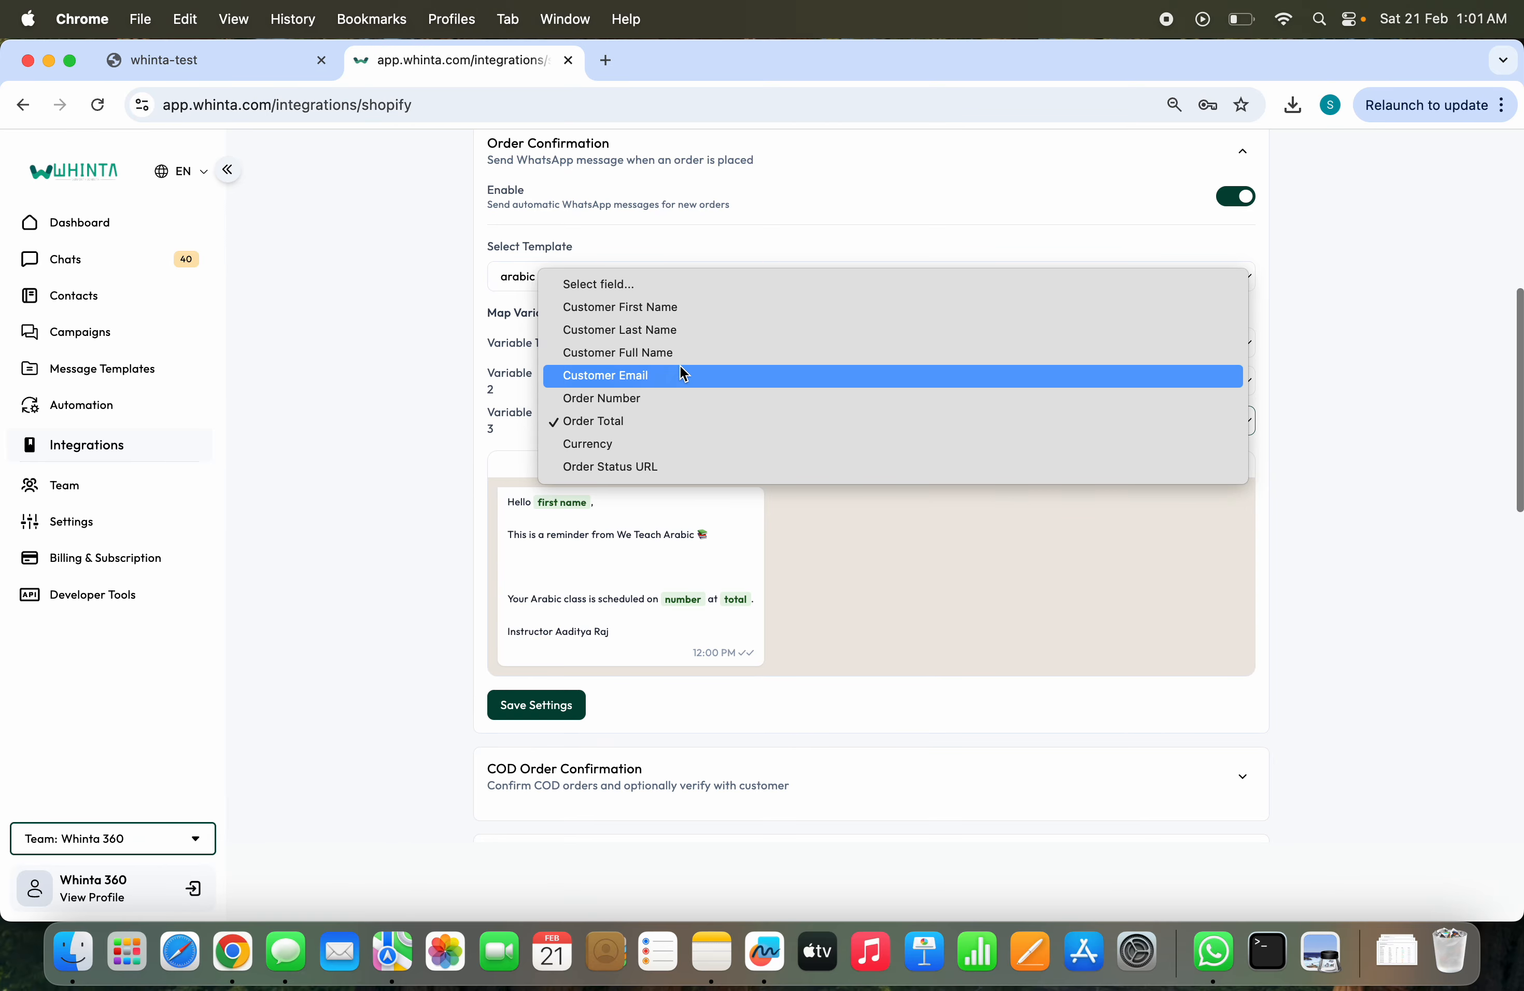
{"action": "left_click", "coordinate": [425, 428]}
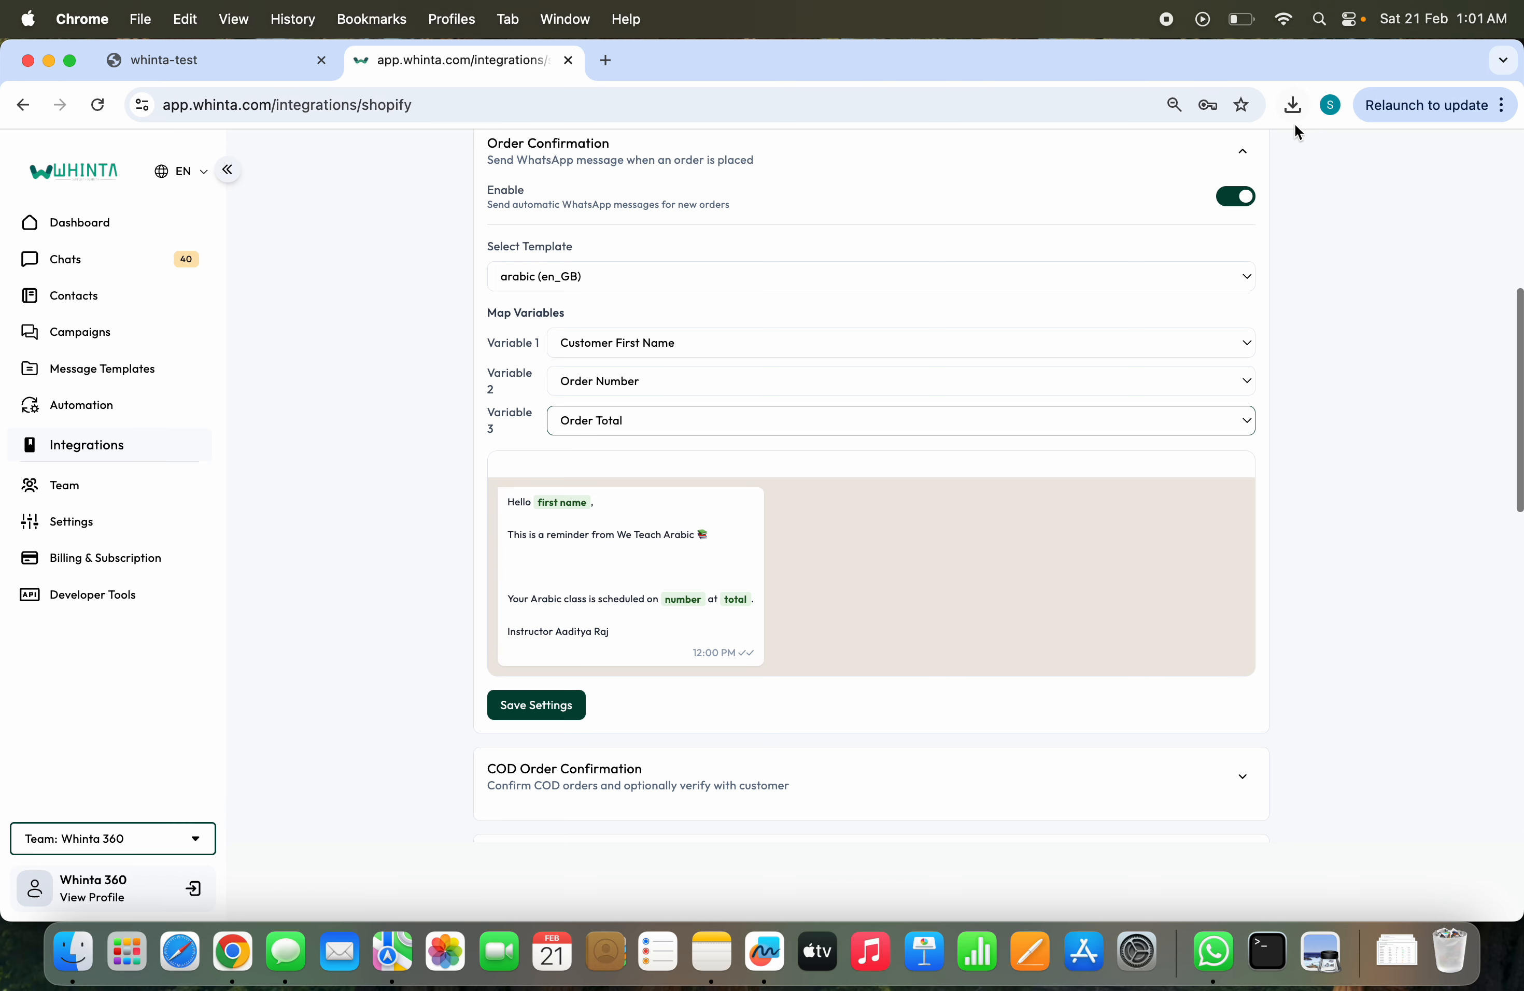
Save the Order Confirmation settings and collapse the section
{"action": "left_click", "coordinate": [567, 706]}
{"action": "scroll", "coordinate": [733, 558], "scroll_direction": "down", "scroll_amount": 3}
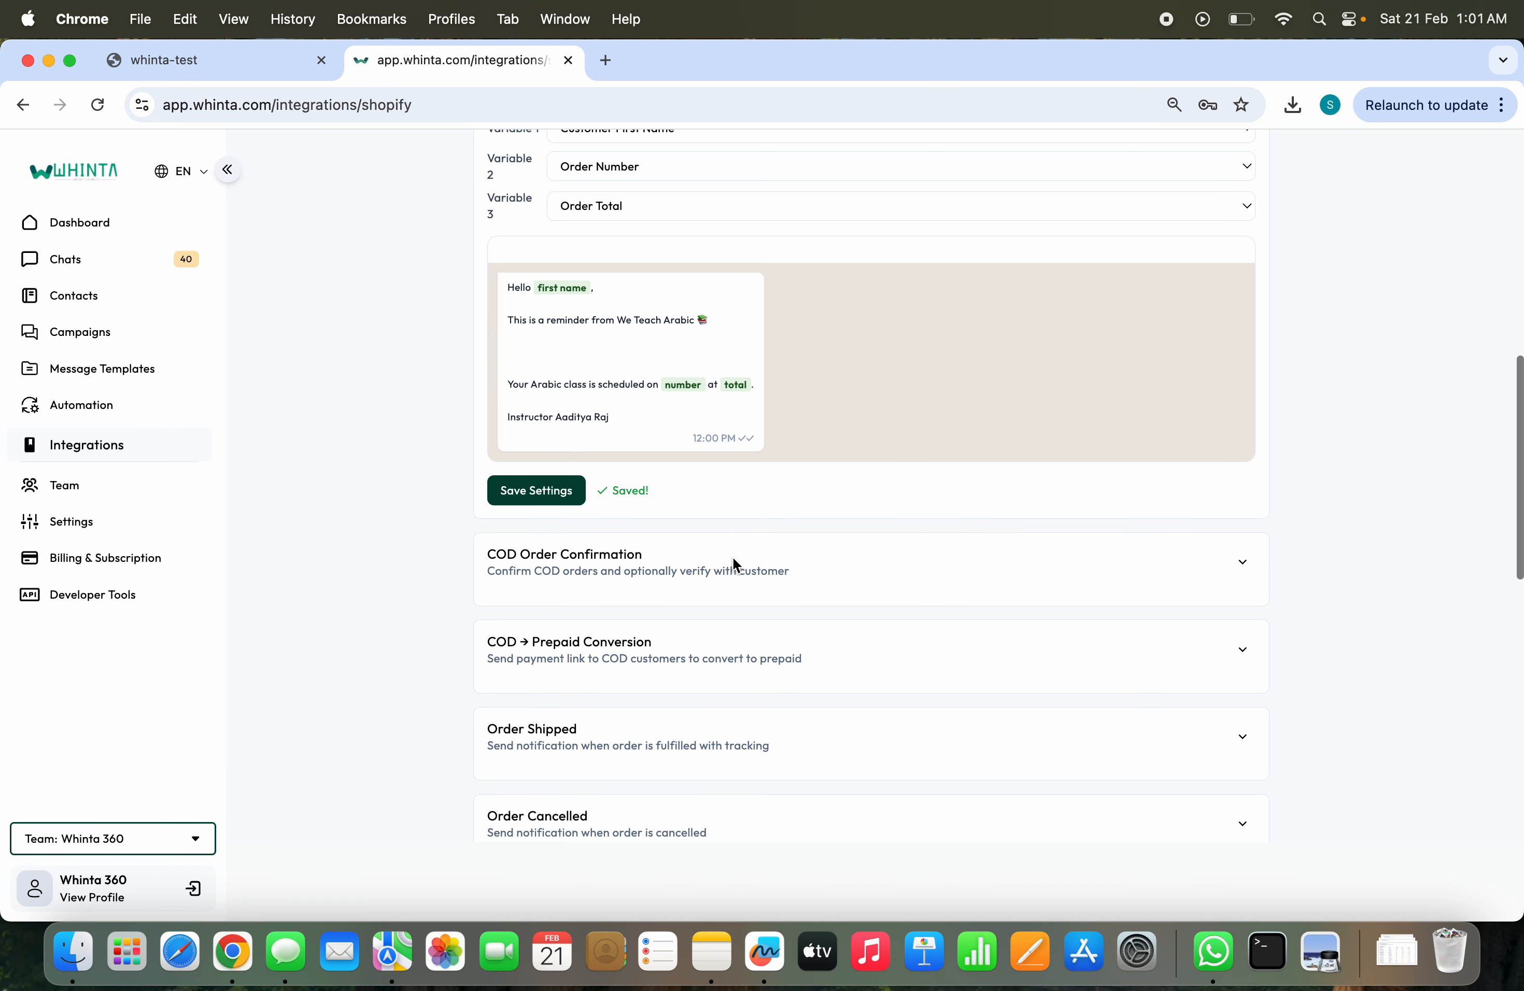
{"action": "scroll", "coordinate": [733, 558], "scroll_direction": "up", "scroll_amount": 6}
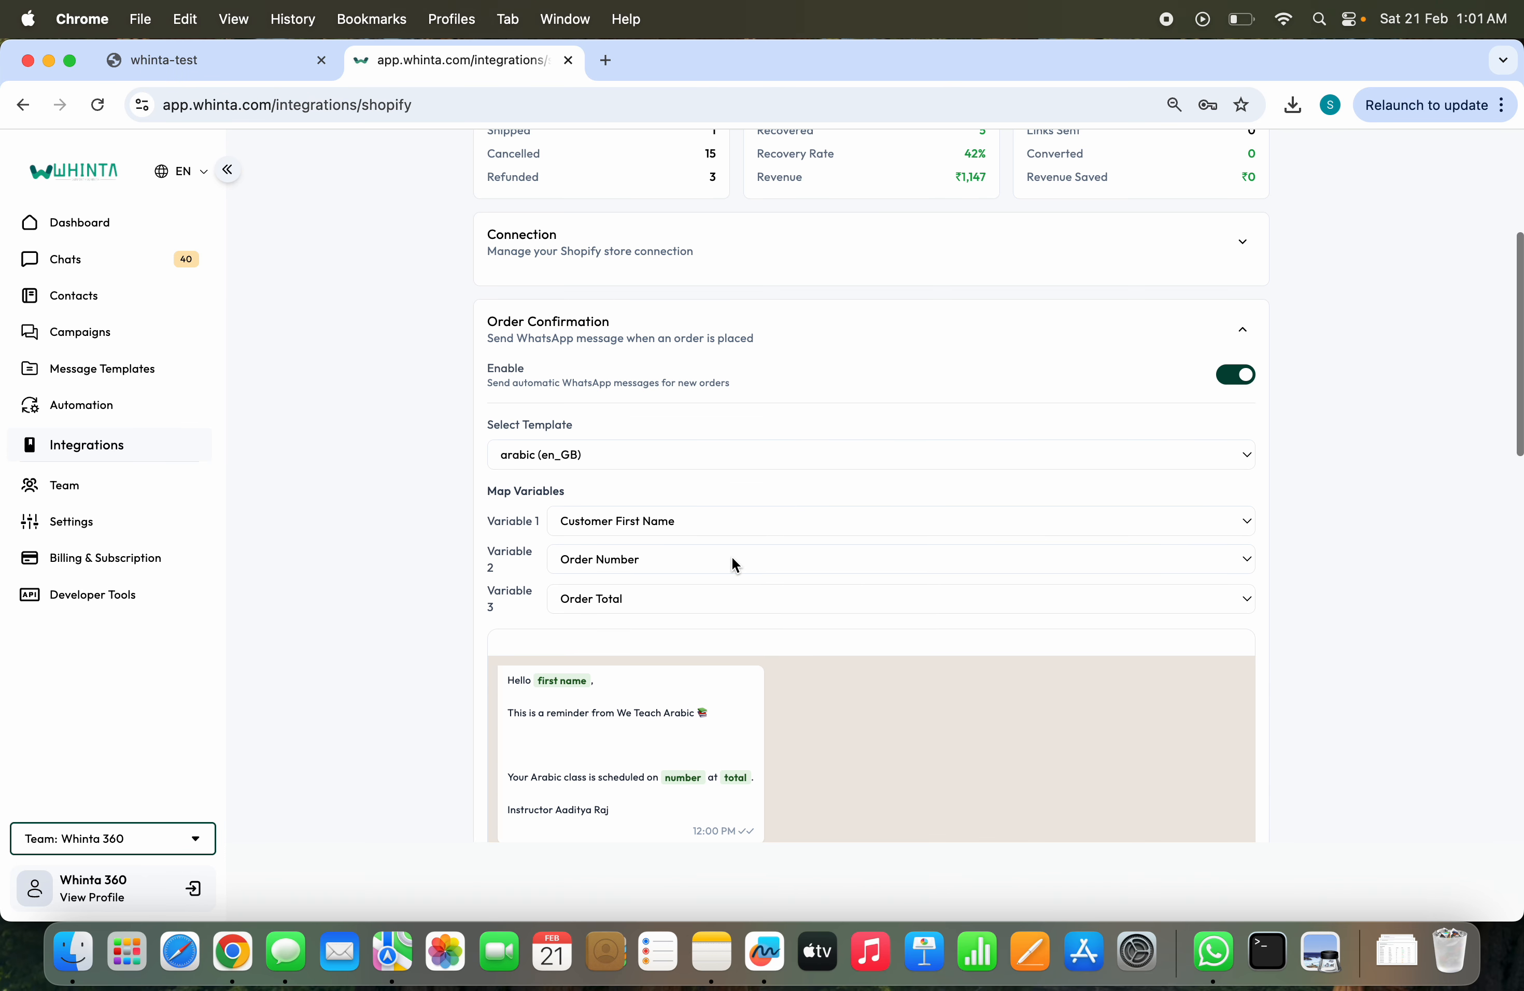
{"action": "left_click", "coordinate": [1246, 331]}
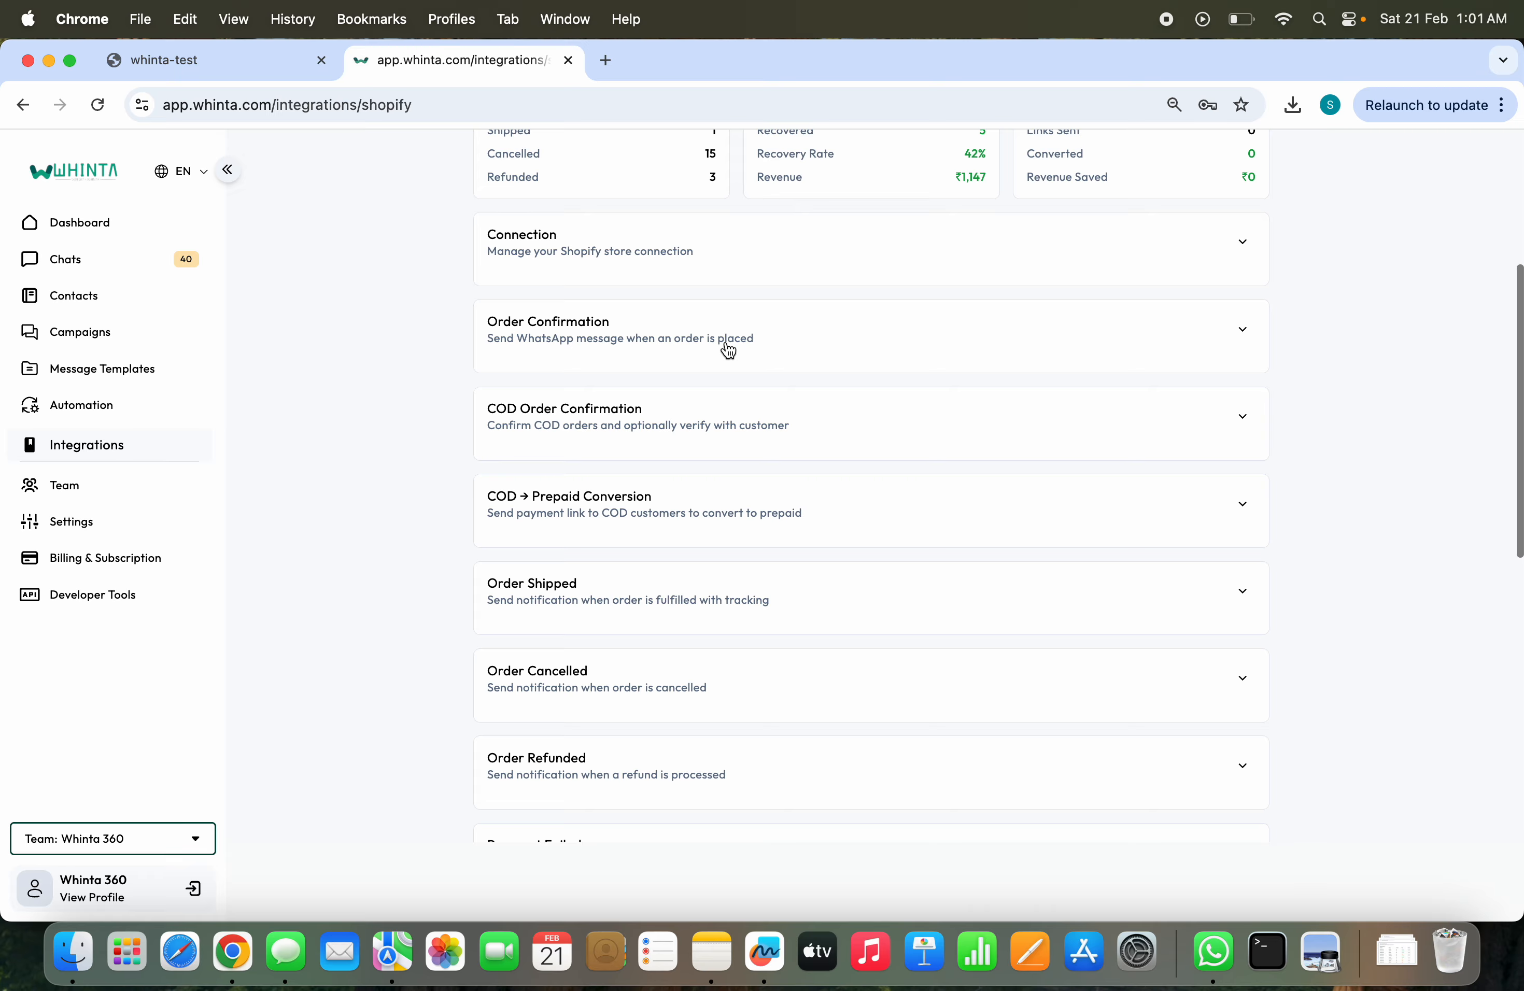
Expand COD Order Confirmation and preview the grow_your_business_with_smart_whatsapp_automation (en) and document (en) templates
{"action": "left_click", "coordinate": [634, 438]}
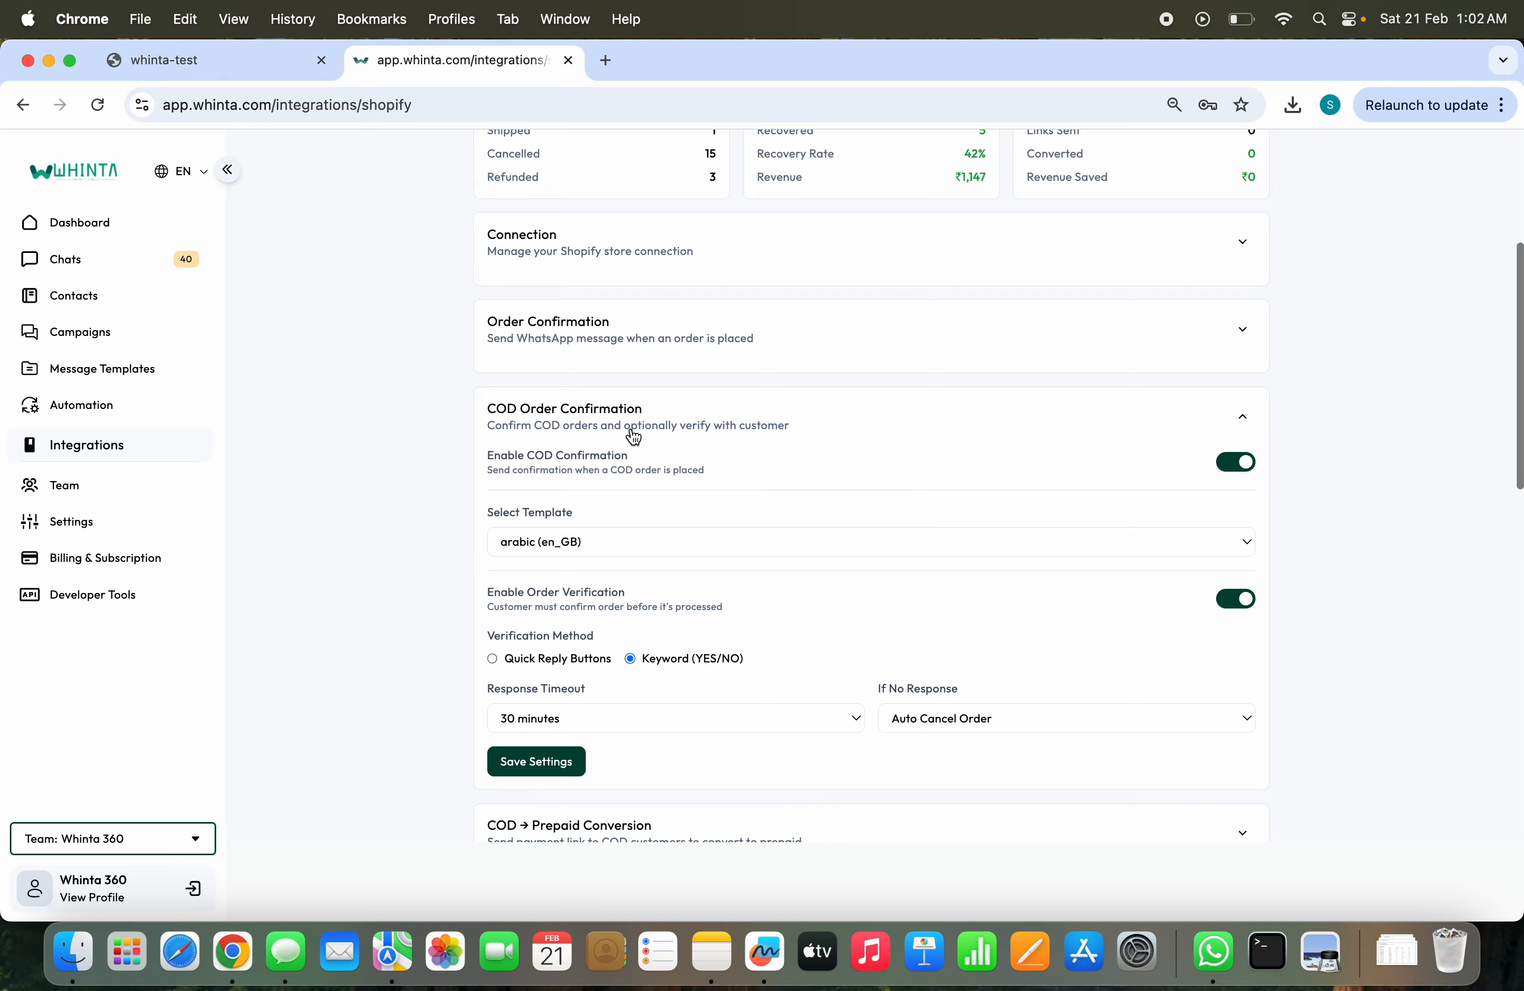
{"action": "left_click", "coordinate": [703, 538]}
{"action": "left_click", "coordinate": [652, 640]}
{"action": "left_click", "coordinate": [683, 534]}
{"action": "left_click", "coordinate": [697, 406]}
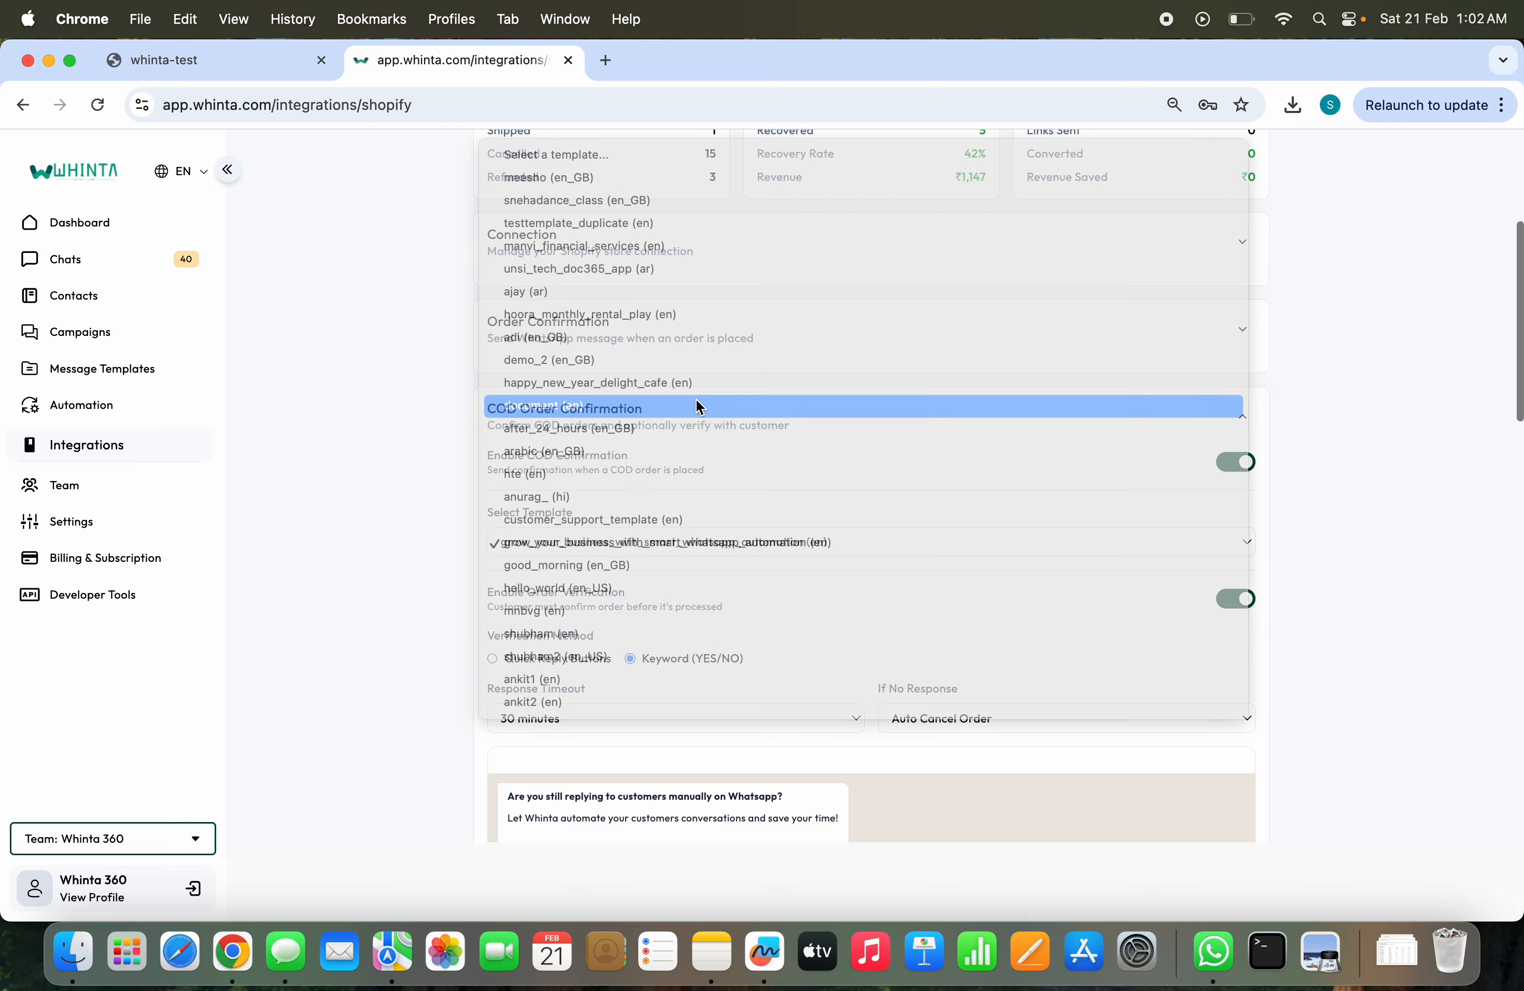
{"action": "scroll", "coordinate": [574, 573], "scroll_direction": "down", "scroll_amount": 6}
{"action": "scroll", "coordinate": [648, 204], "scroll_direction": "up", "scroll_amount": 3}
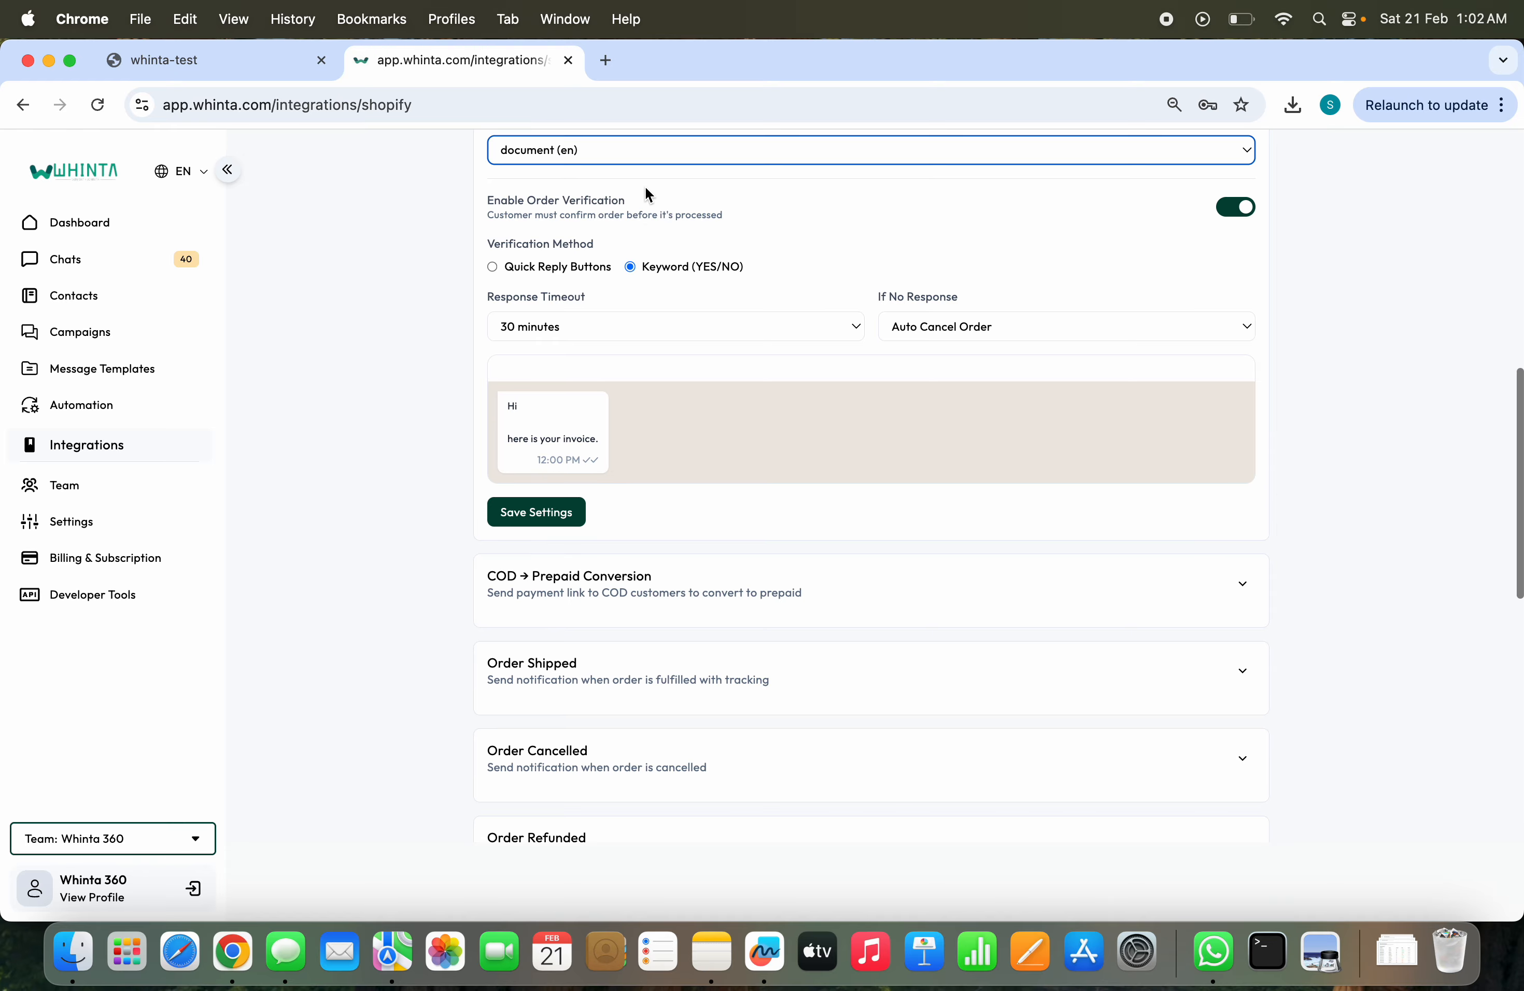
Select the ankit2 (en) template for COD Order Confirmation and examine its Track order and Call delivery partner buttons in the preview
{"action": "left_click", "coordinate": [629, 219]}
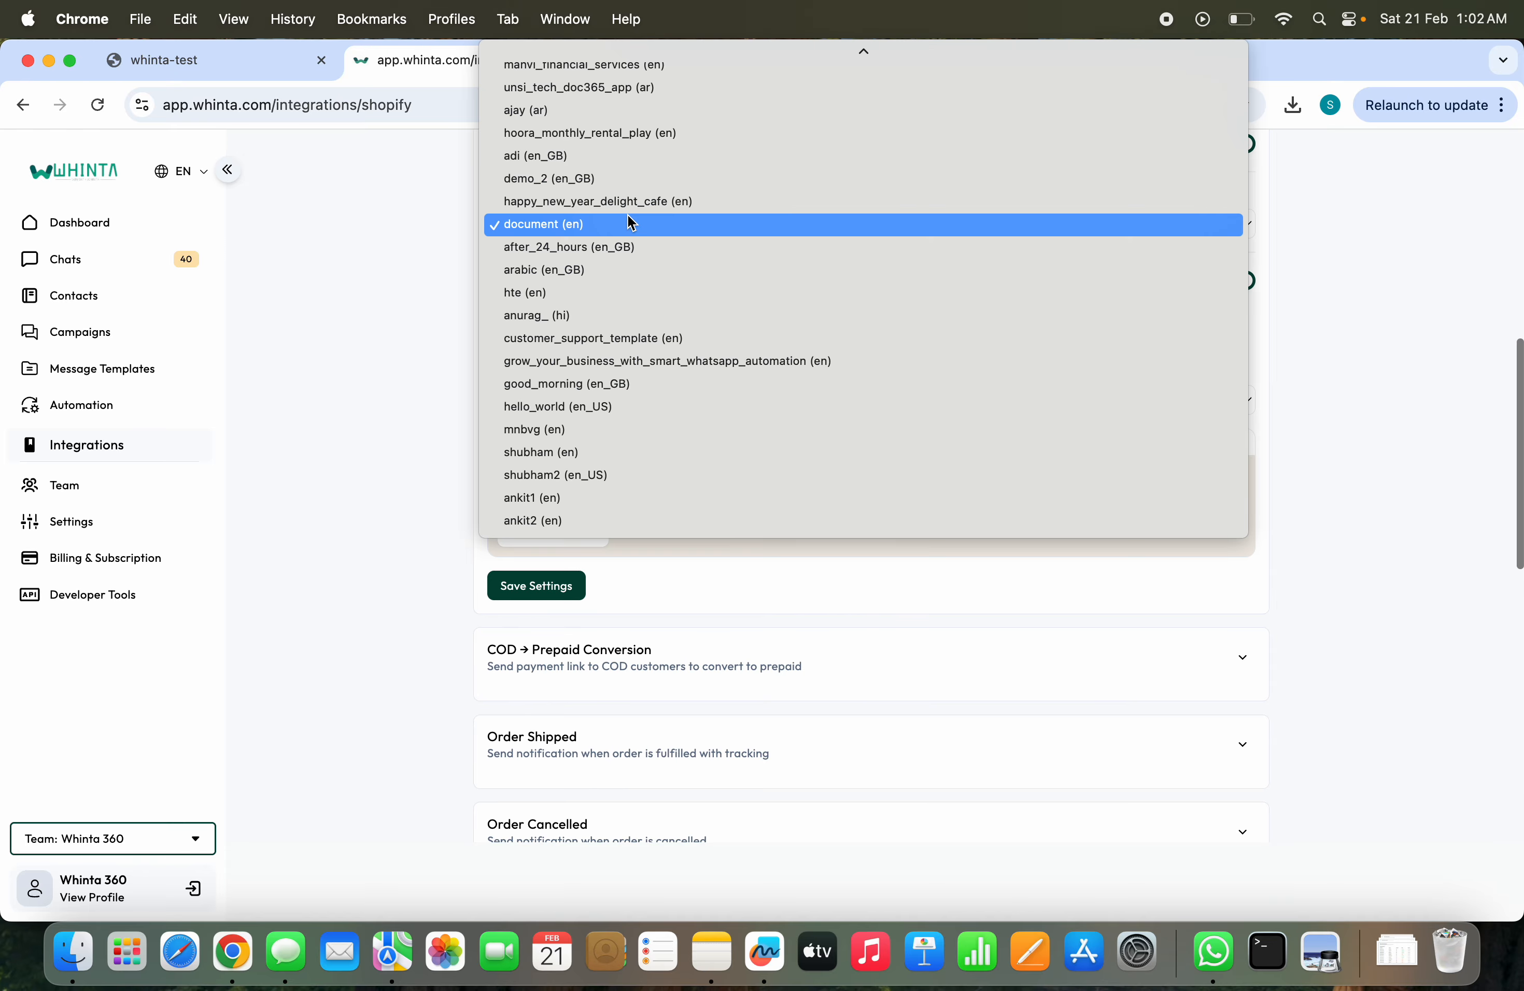
{"action": "left_click", "coordinate": [545, 522]}
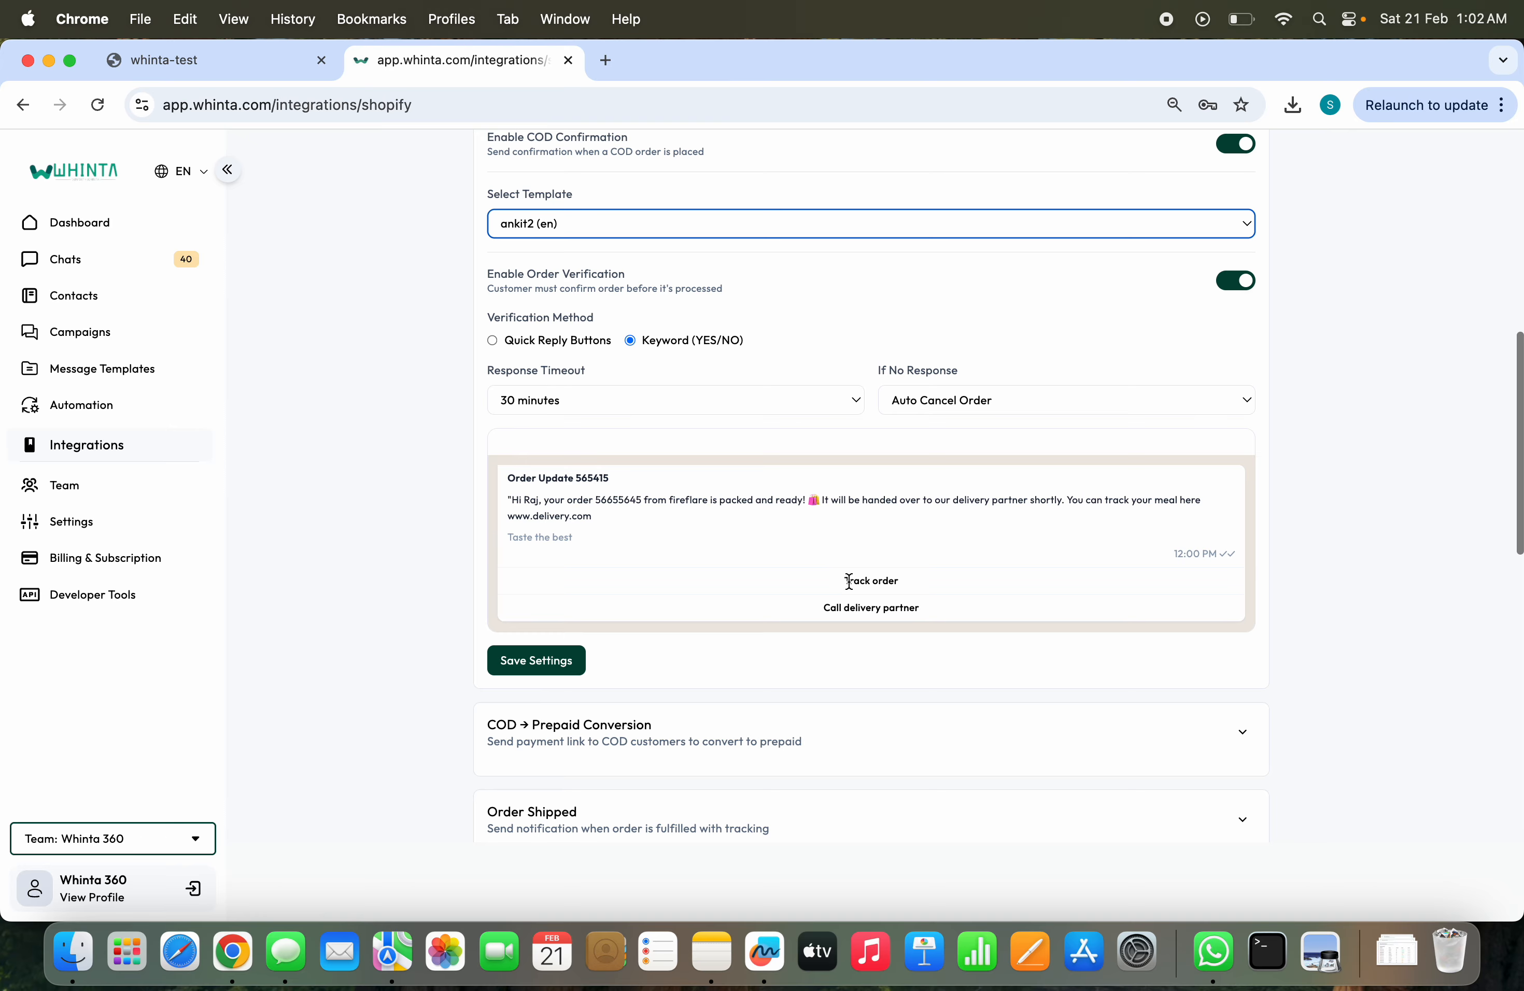
{"action": "left_click_drag", "start_coordinate": [851, 579], "coordinate": [945, 581]}
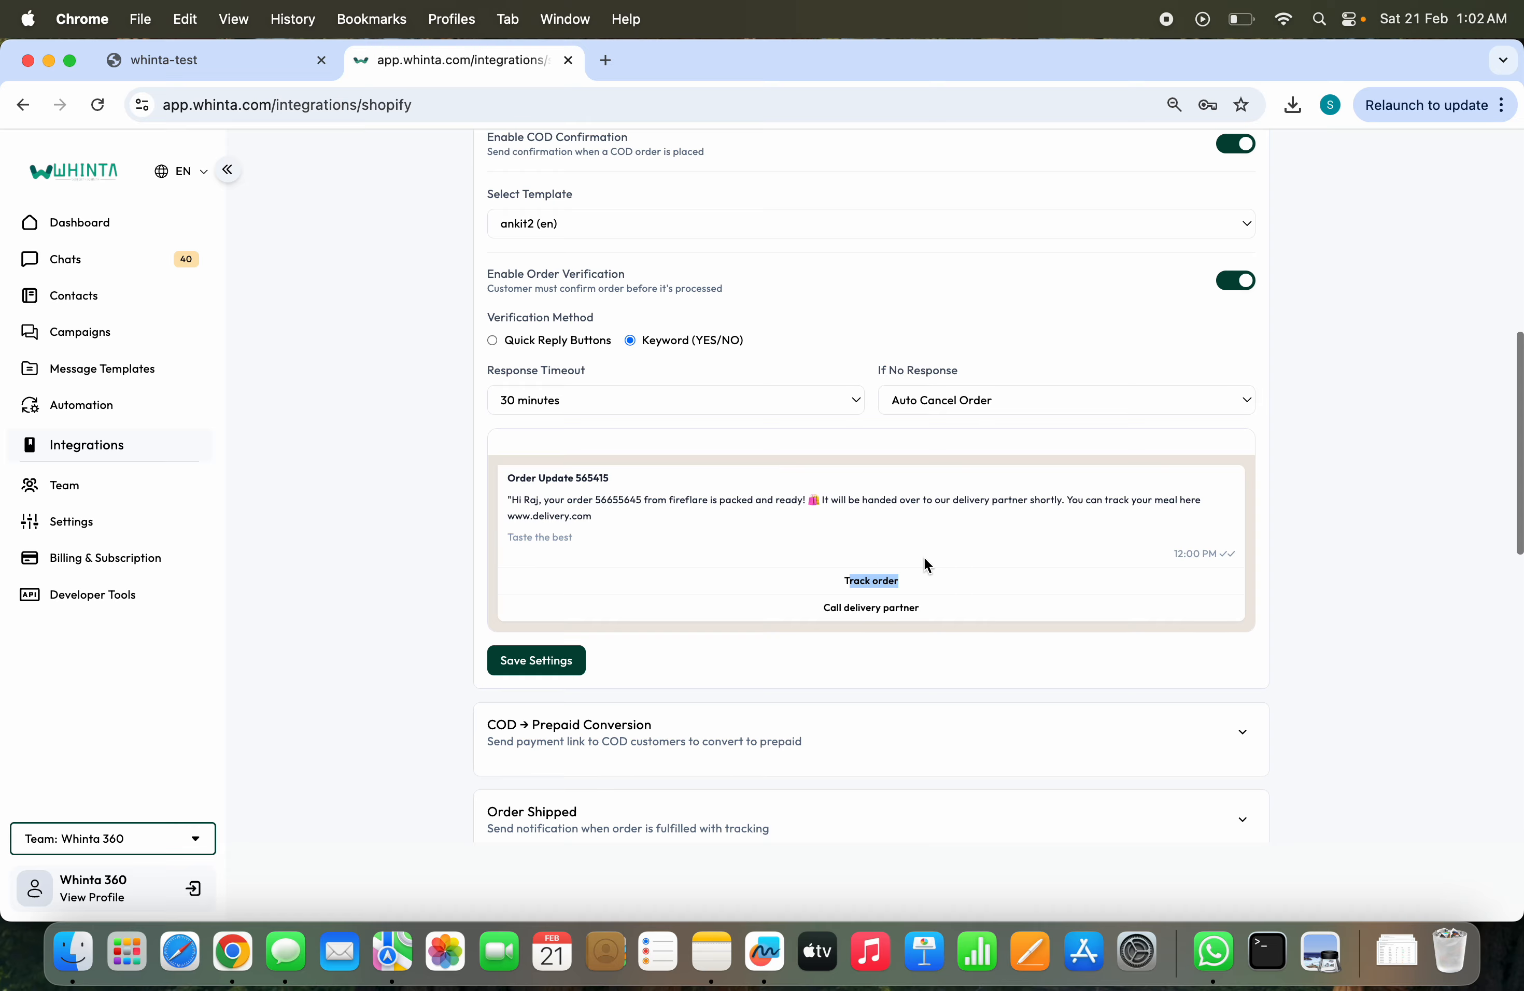
{"action": "left_click", "coordinate": [853, 575]}
{"action": "triple_click", "coordinate": [840, 601]}
Review the COD order verification choices, keeping 30 minutes as the response timeout and Auto Cancel Order for no response
{"action": "left_click", "coordinate": [575, 347]}
{"action": "left_click", "coordinate": [682, 400]}
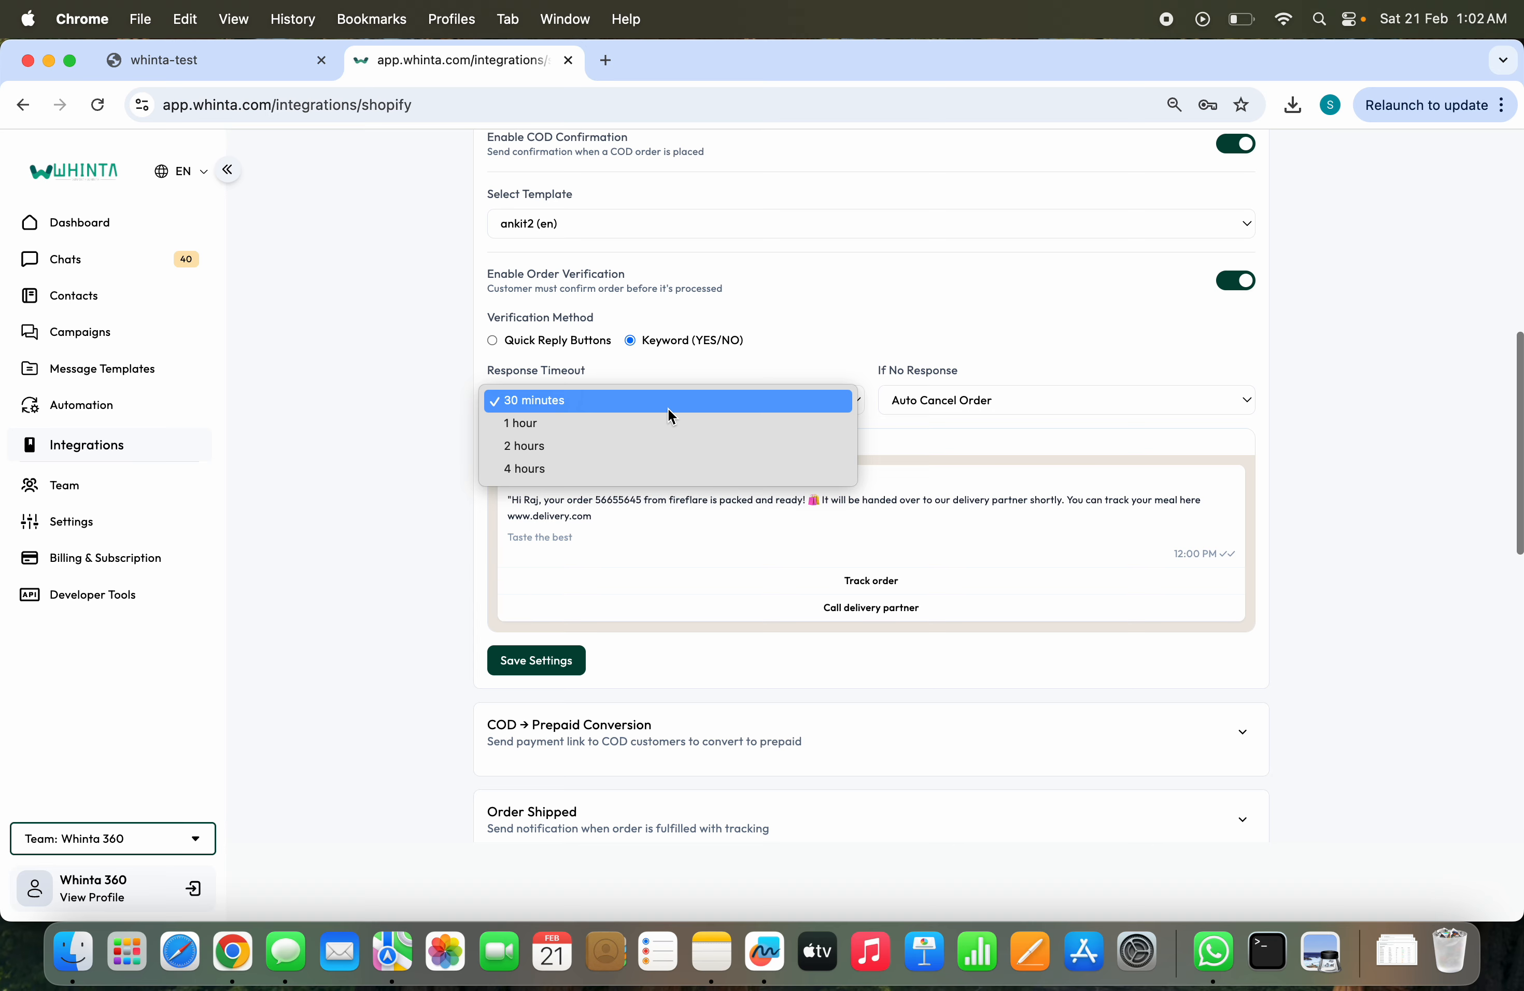
{"action": "left_click", "coordinate": [644, 409]}
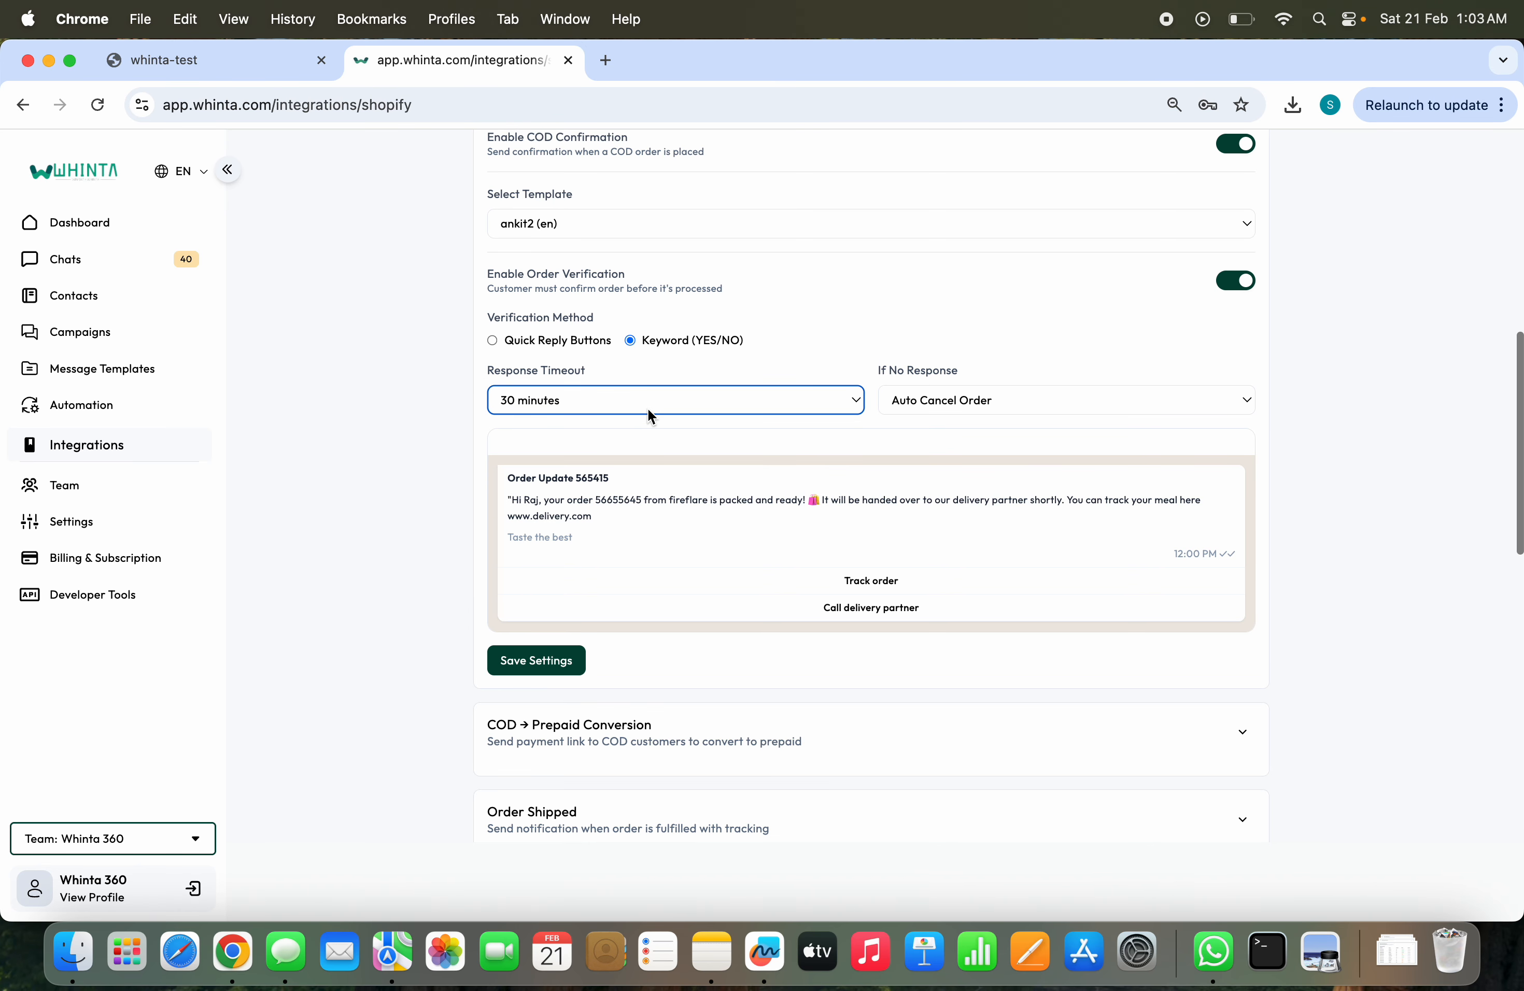
{"action": "left_click", "coordinate": [818, 399]}
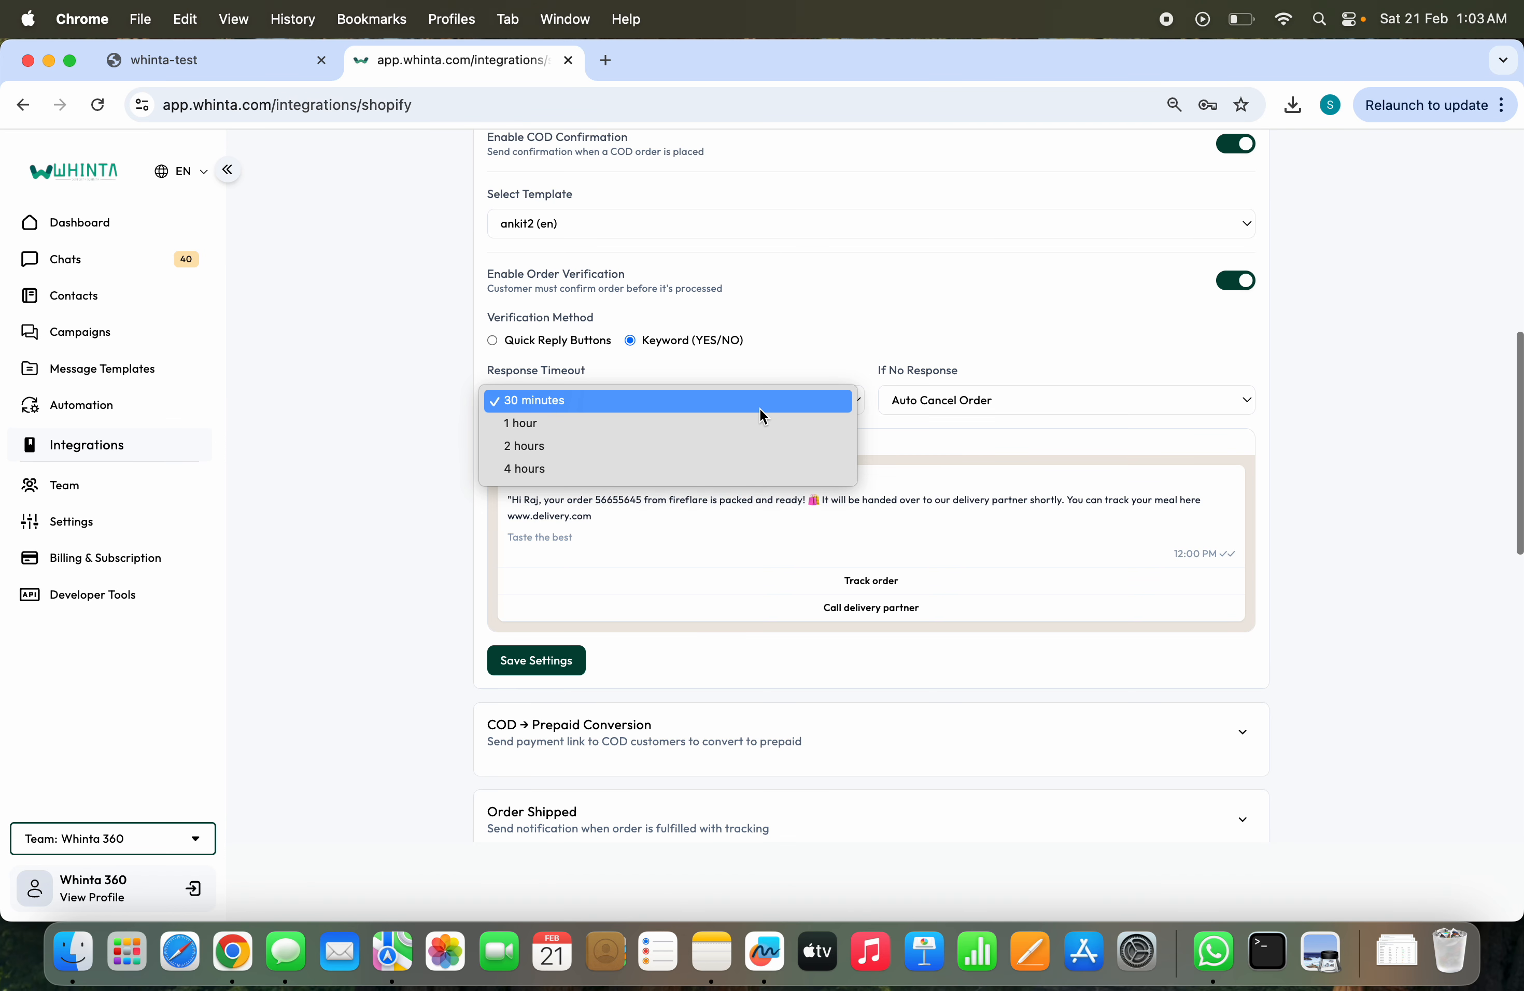
{"action": "left_click", "coordinate": [685, 399]}
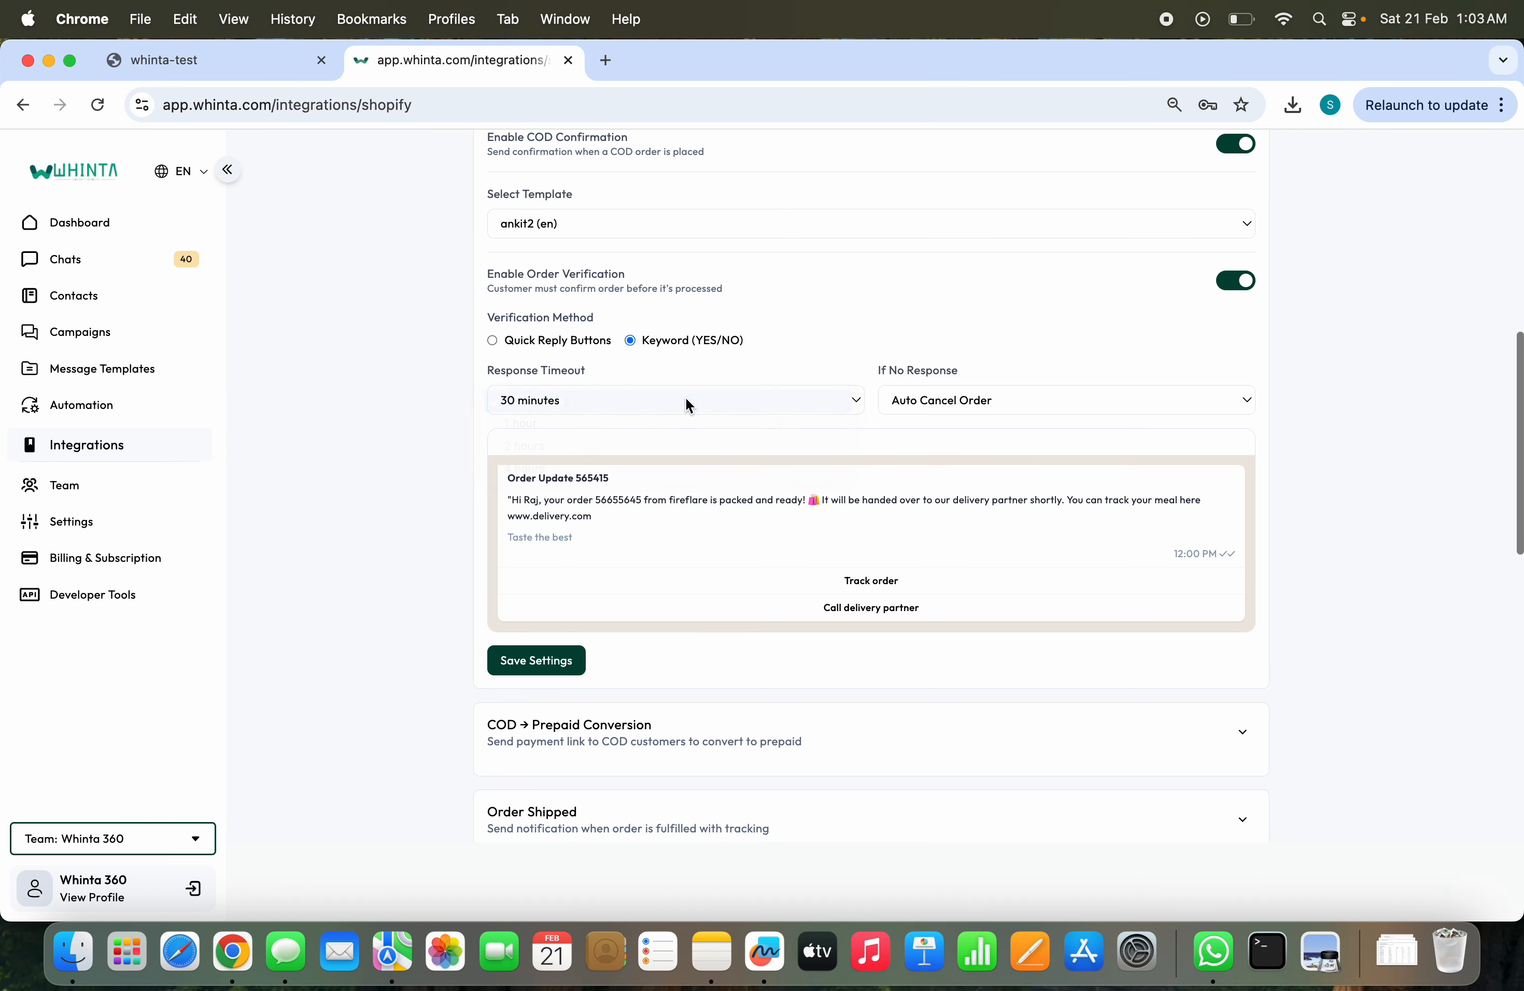
{"action": "left_click", "coordinate": [994, 401]}
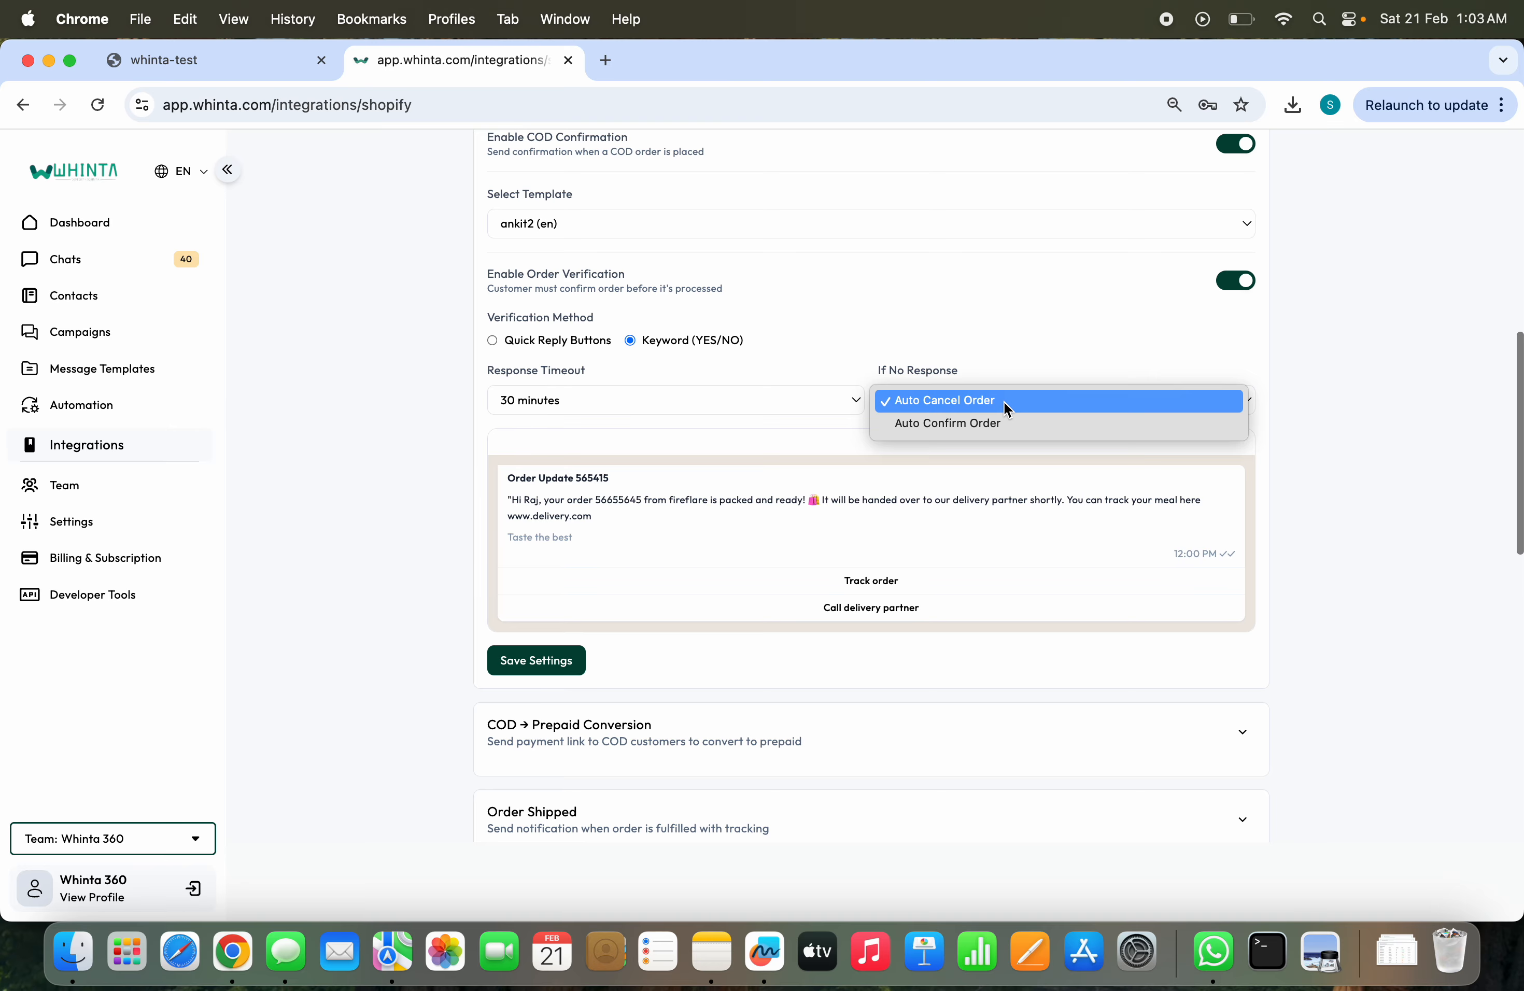
{"action": "left_click", "coordinate": [1004, 401]}
Expand COD → Prepaid Conversion and try the customer_support_template (en) and adi (en_GB) templates
{"action": "scroll", "coordinate": [846, 476], "scroll_direction": "down", "scroll_amount": 2}
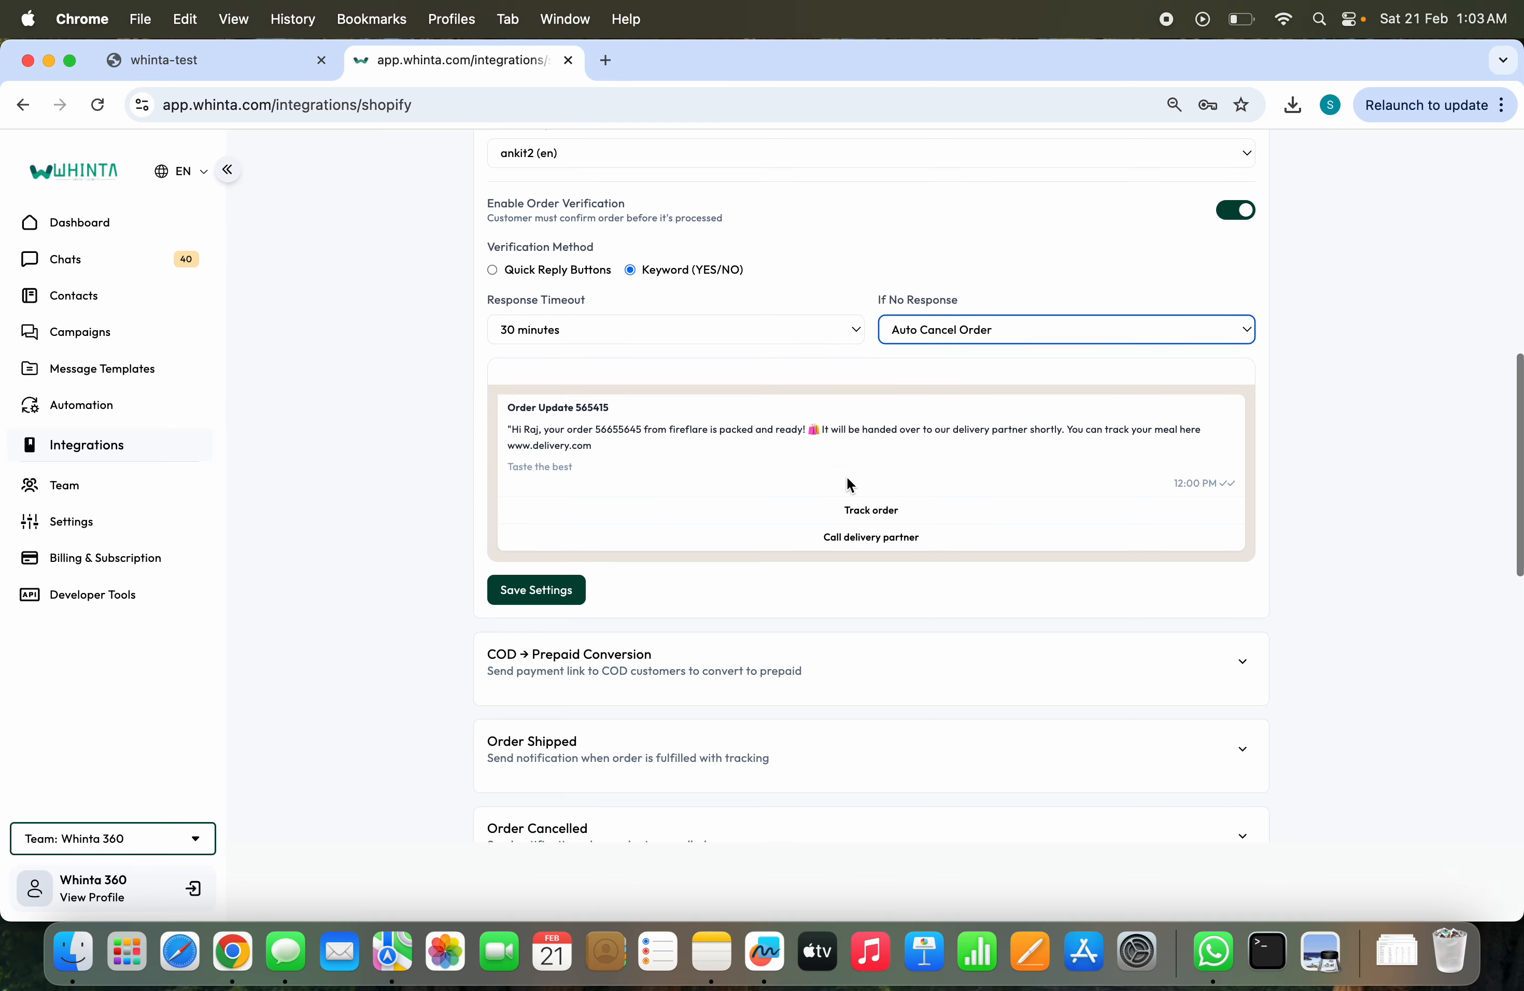
{"action": "scroll", "coordinate": [847, 478], "scroll_direction": "down", "scroll_amount": 5}
{"action": "scroll", "coordinate": [847, 482], "scroll_direction": "up", "scroll_amount": 3}
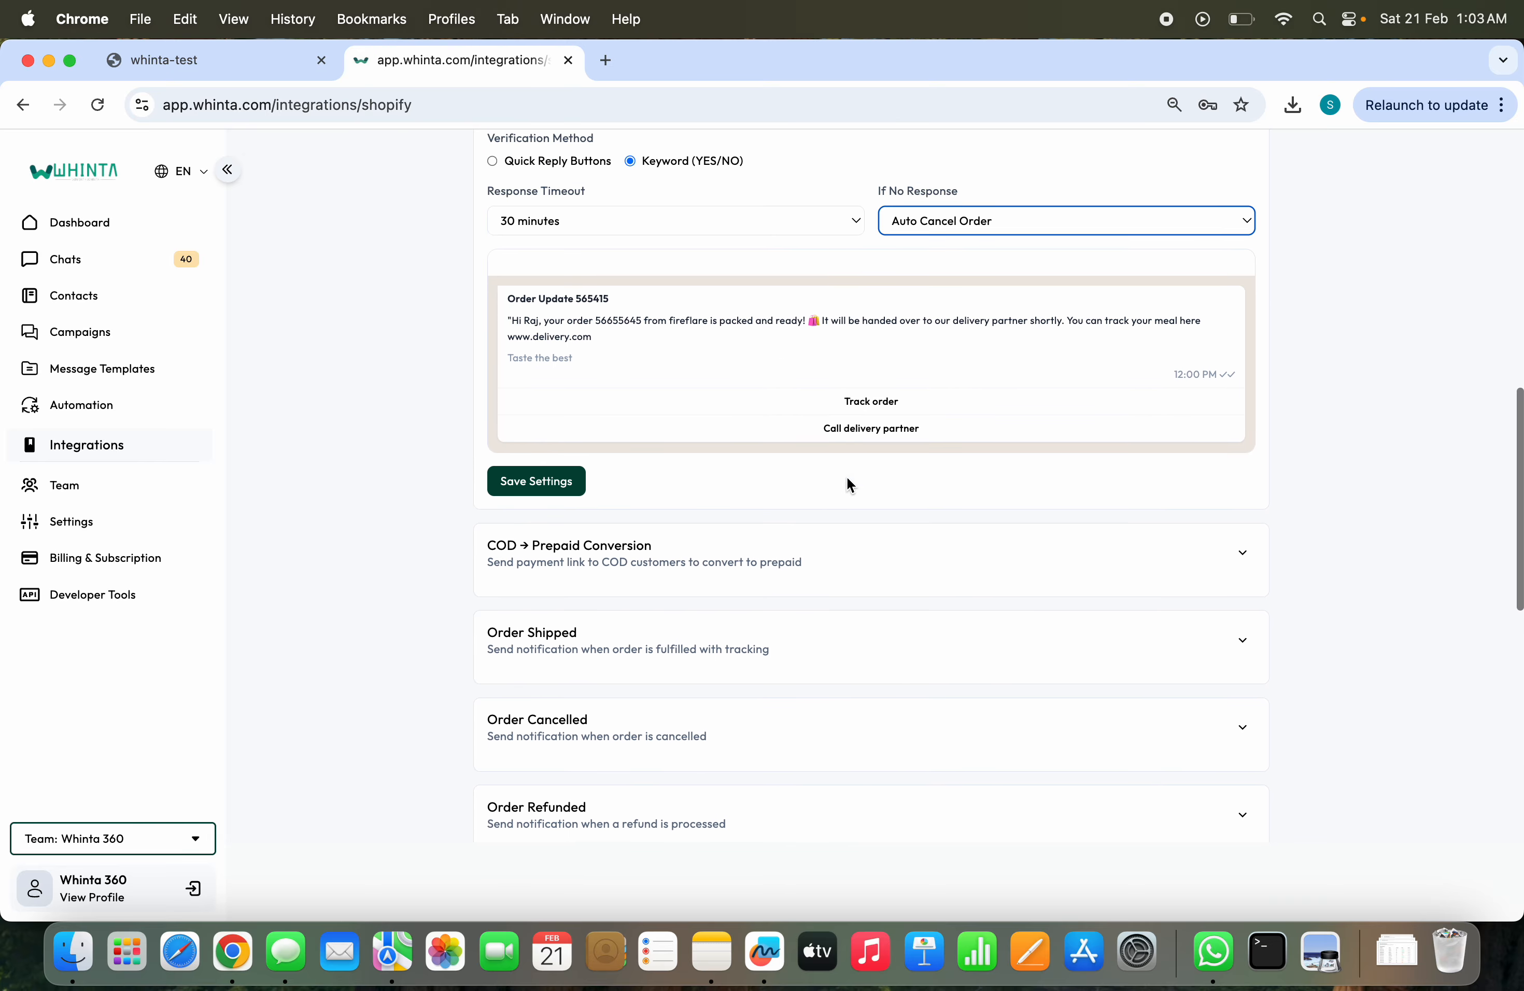
{"action": "scroll", "coordinate": [848, 482], "scroll_direction": "down", "scroll_amount": 4}
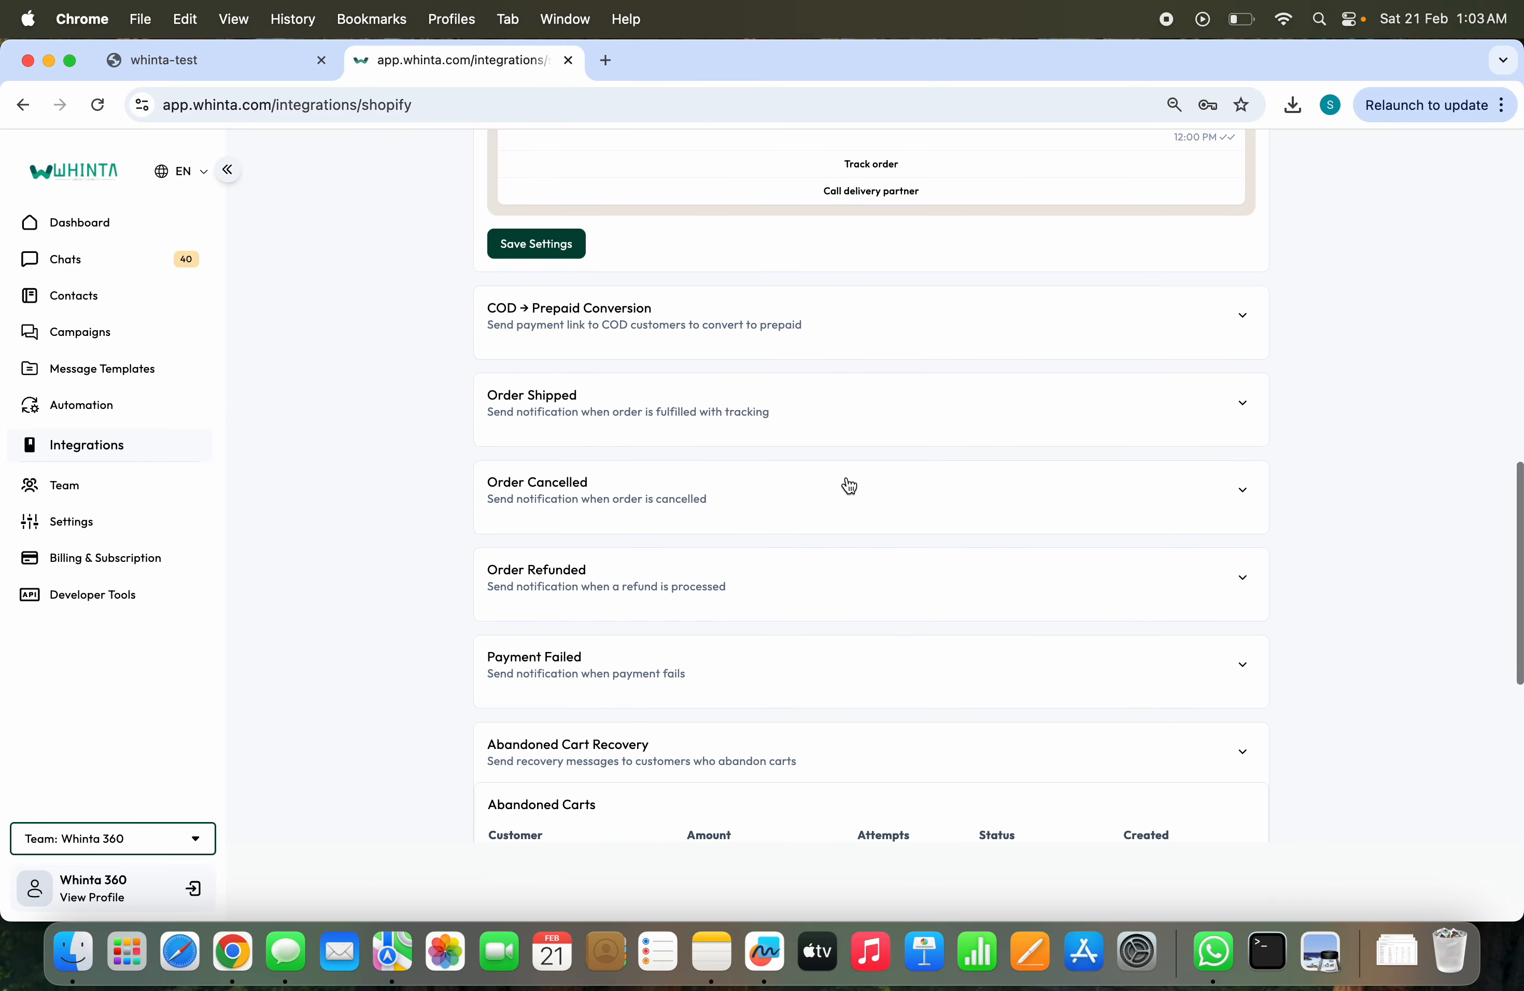
{"action": "left_click", "coordinate": [738, 313]}
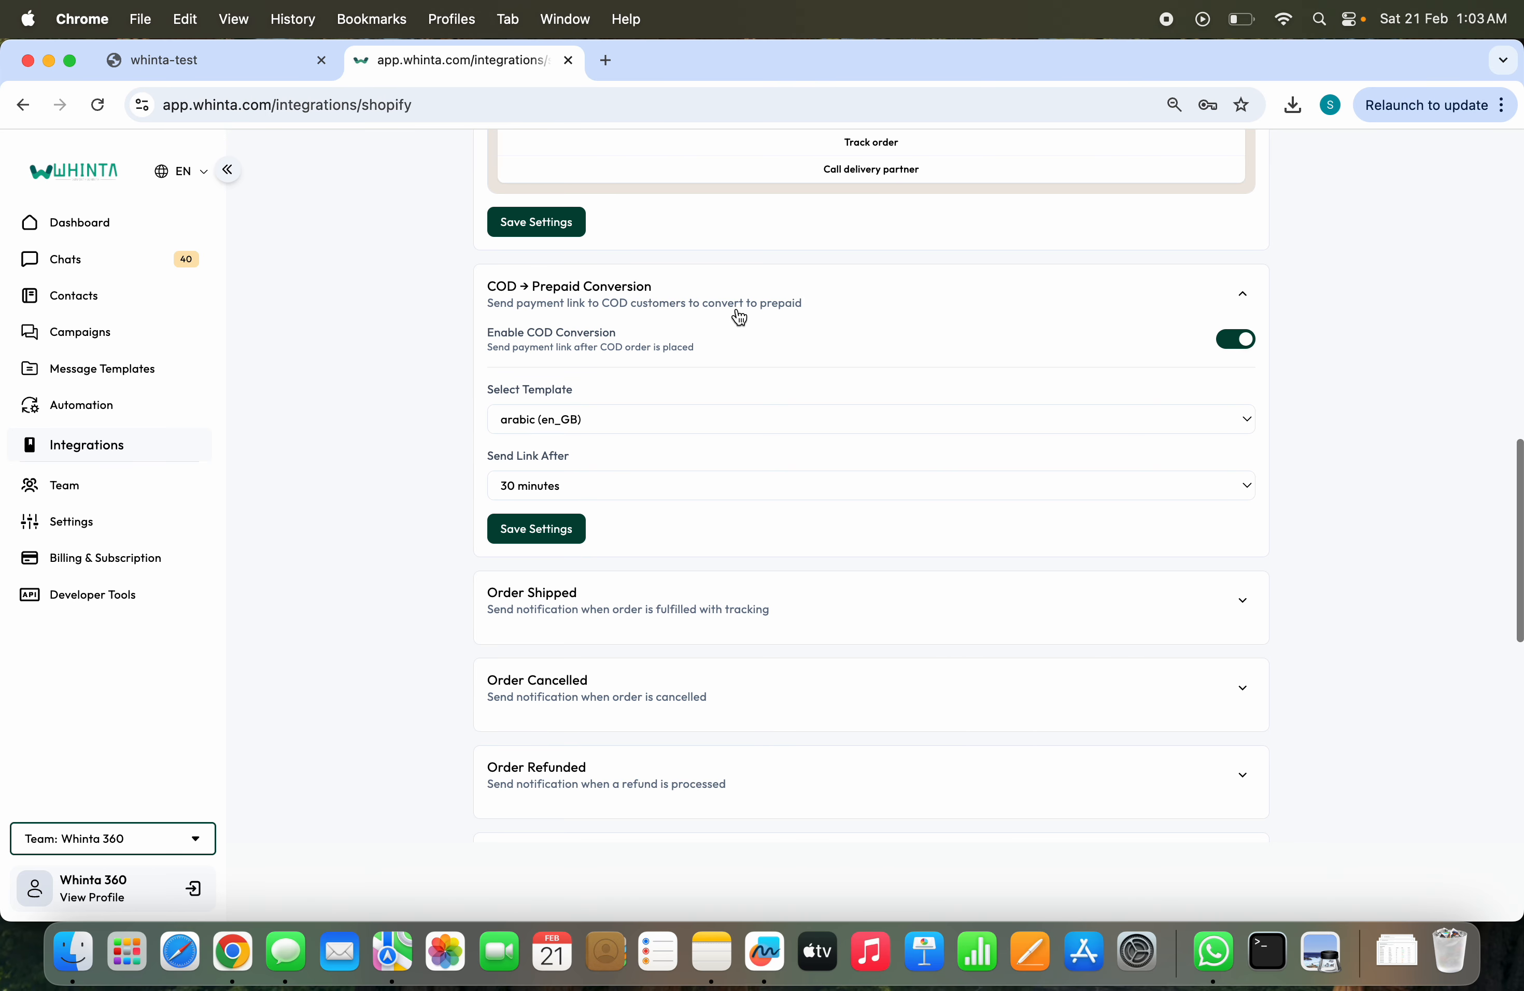
{"action": "left_click", "coordinate": [655, 418]}
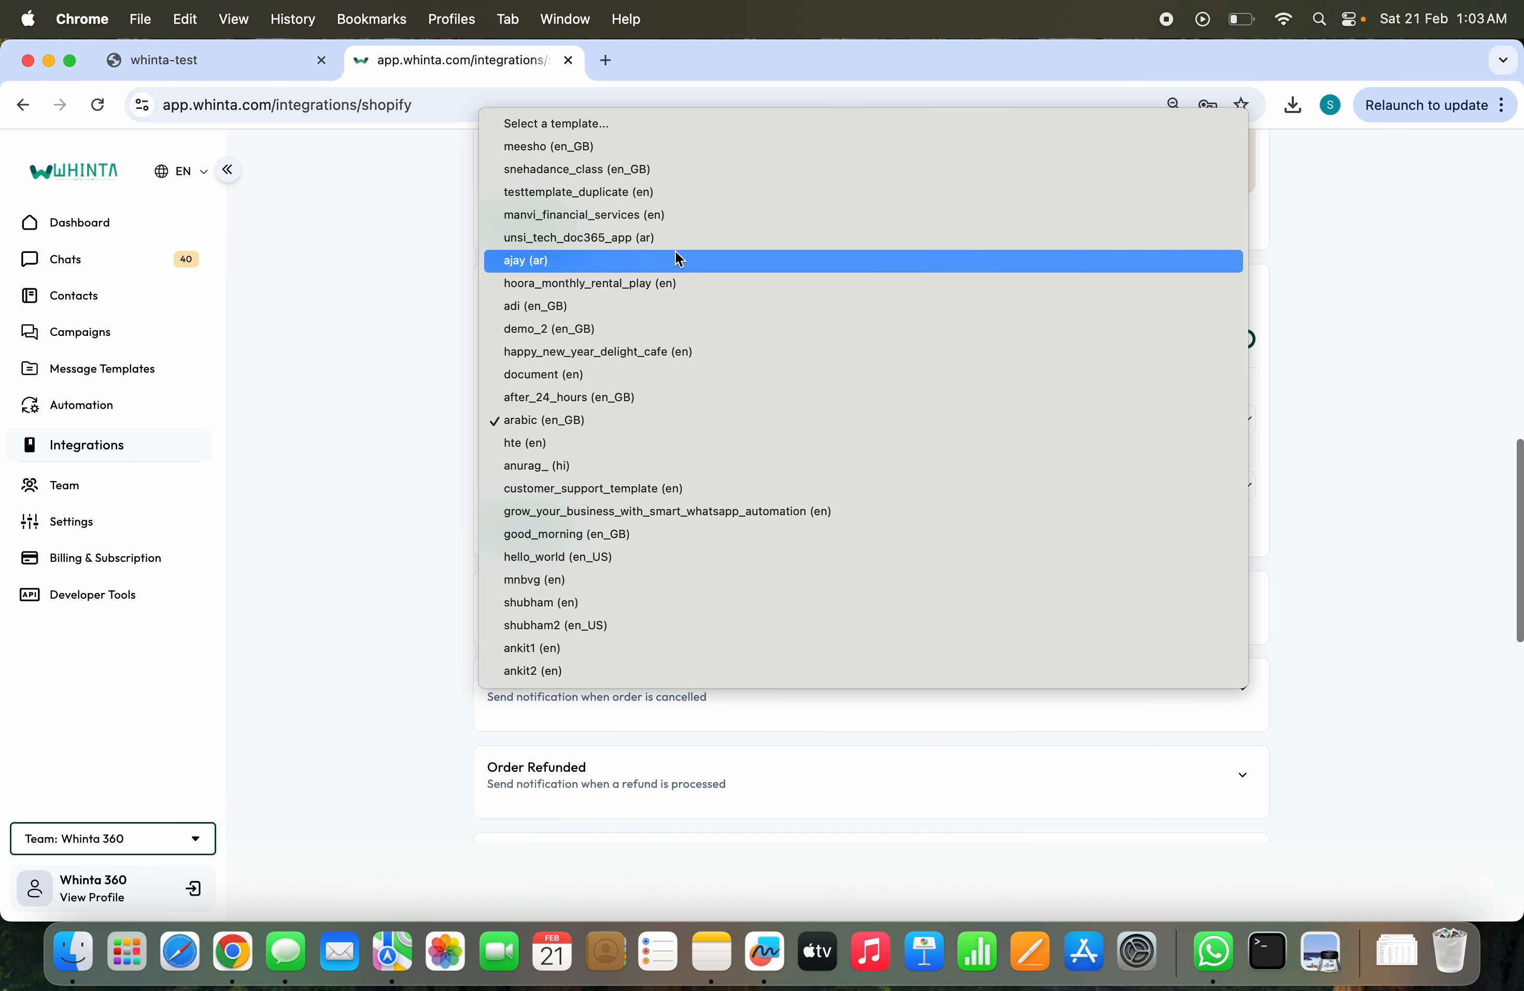
{"action": "left_click", "coordinate": [650, 496]}
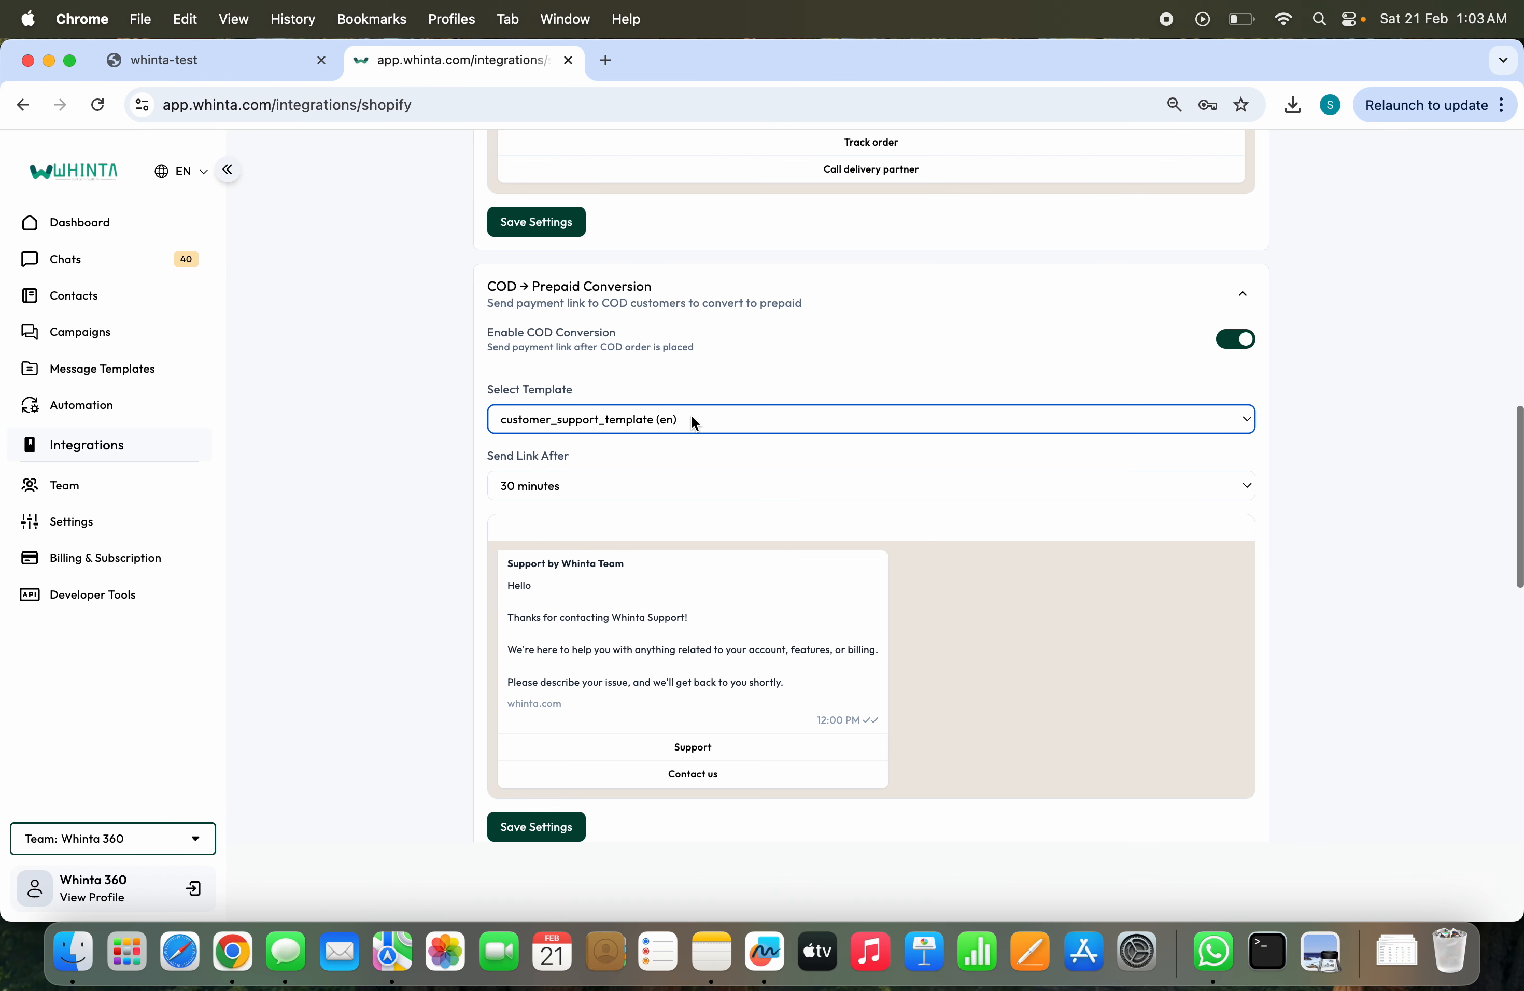
{"action": "left_click", "coordinate": [690, 415]}
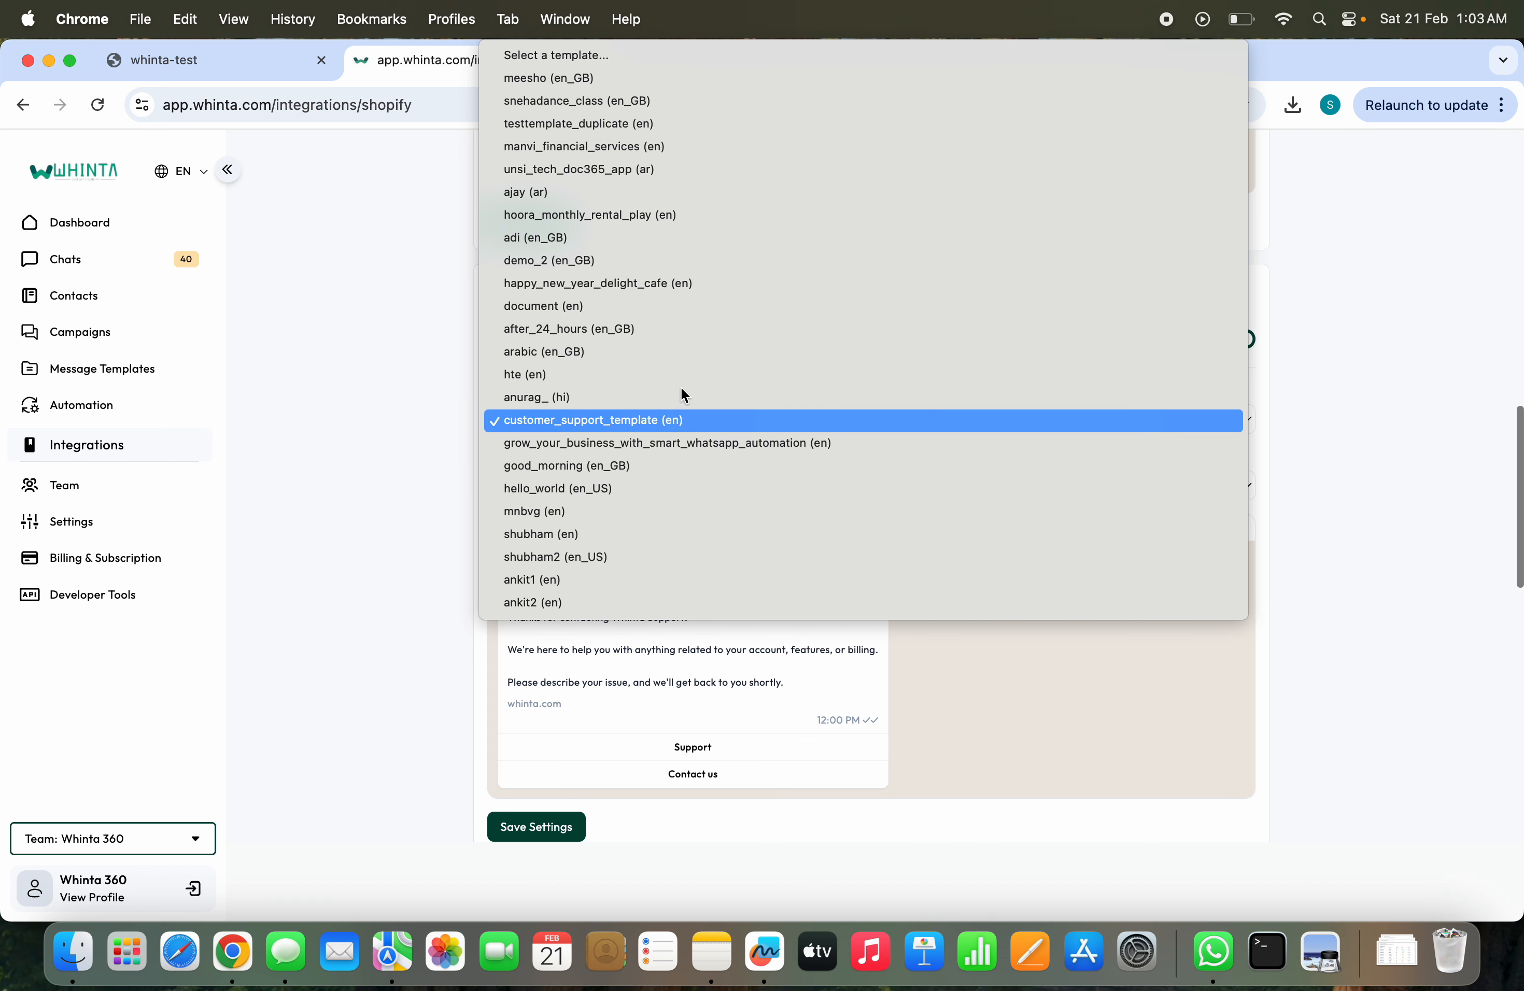
{"action": "left_click", "coordinate": [569, 252]}
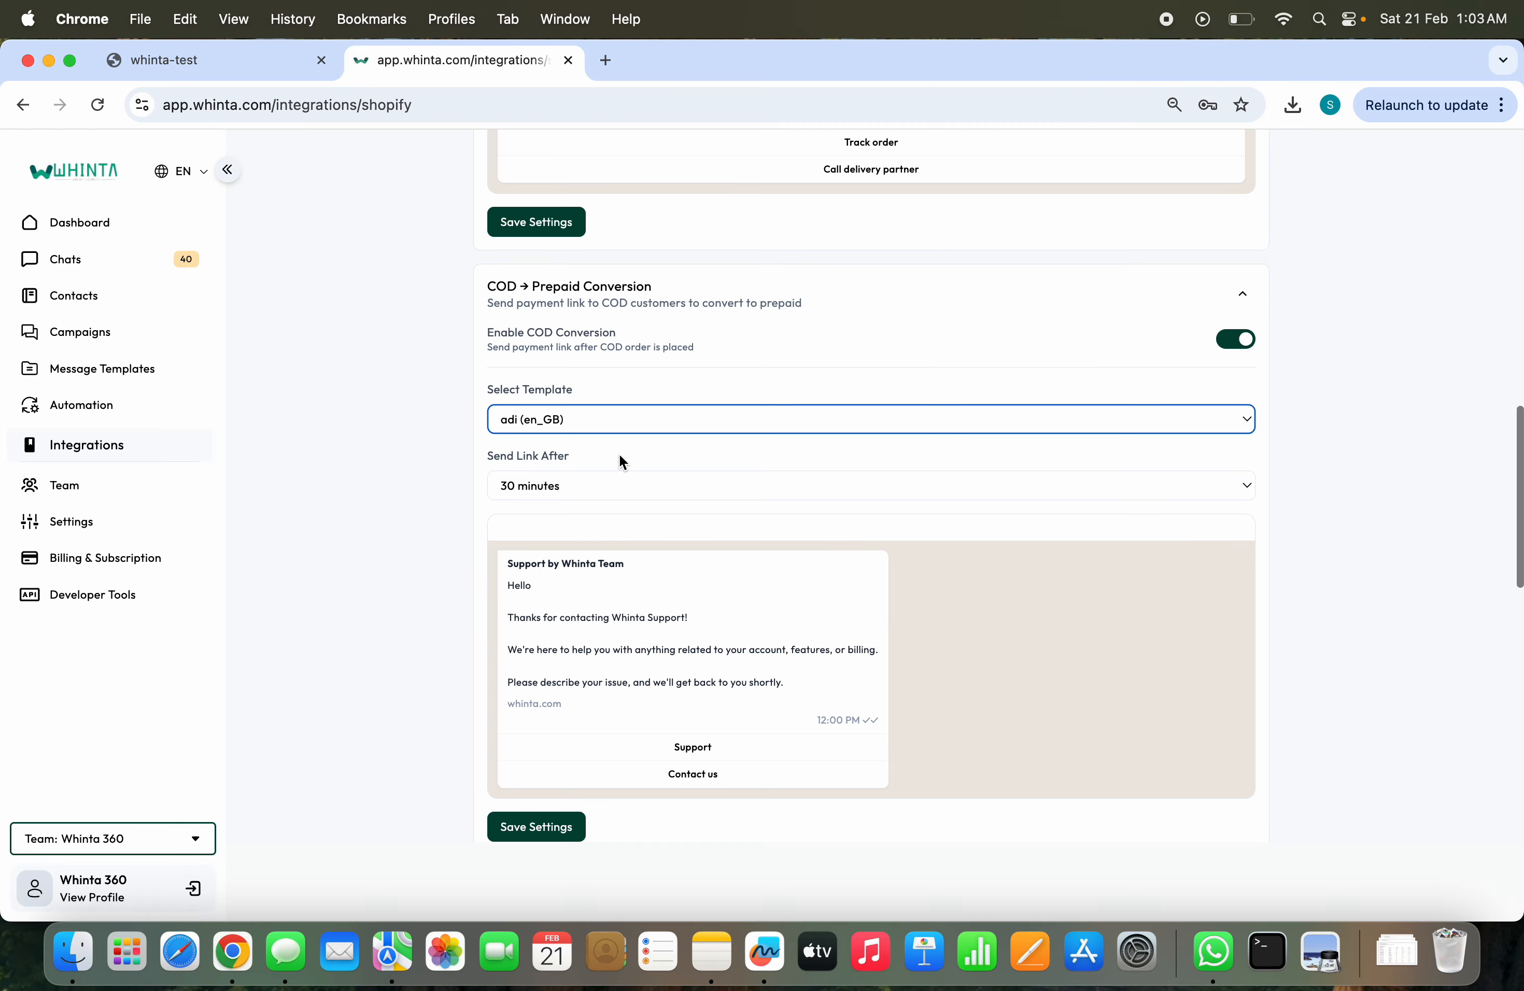
Select the arabic (en_GB) template for COD → Prepaid Conversion, keeping Customer Last Name for Variable 1 and Payment Link for Variable 3
{"action": "left_click", "coordinate": [595, 421]}
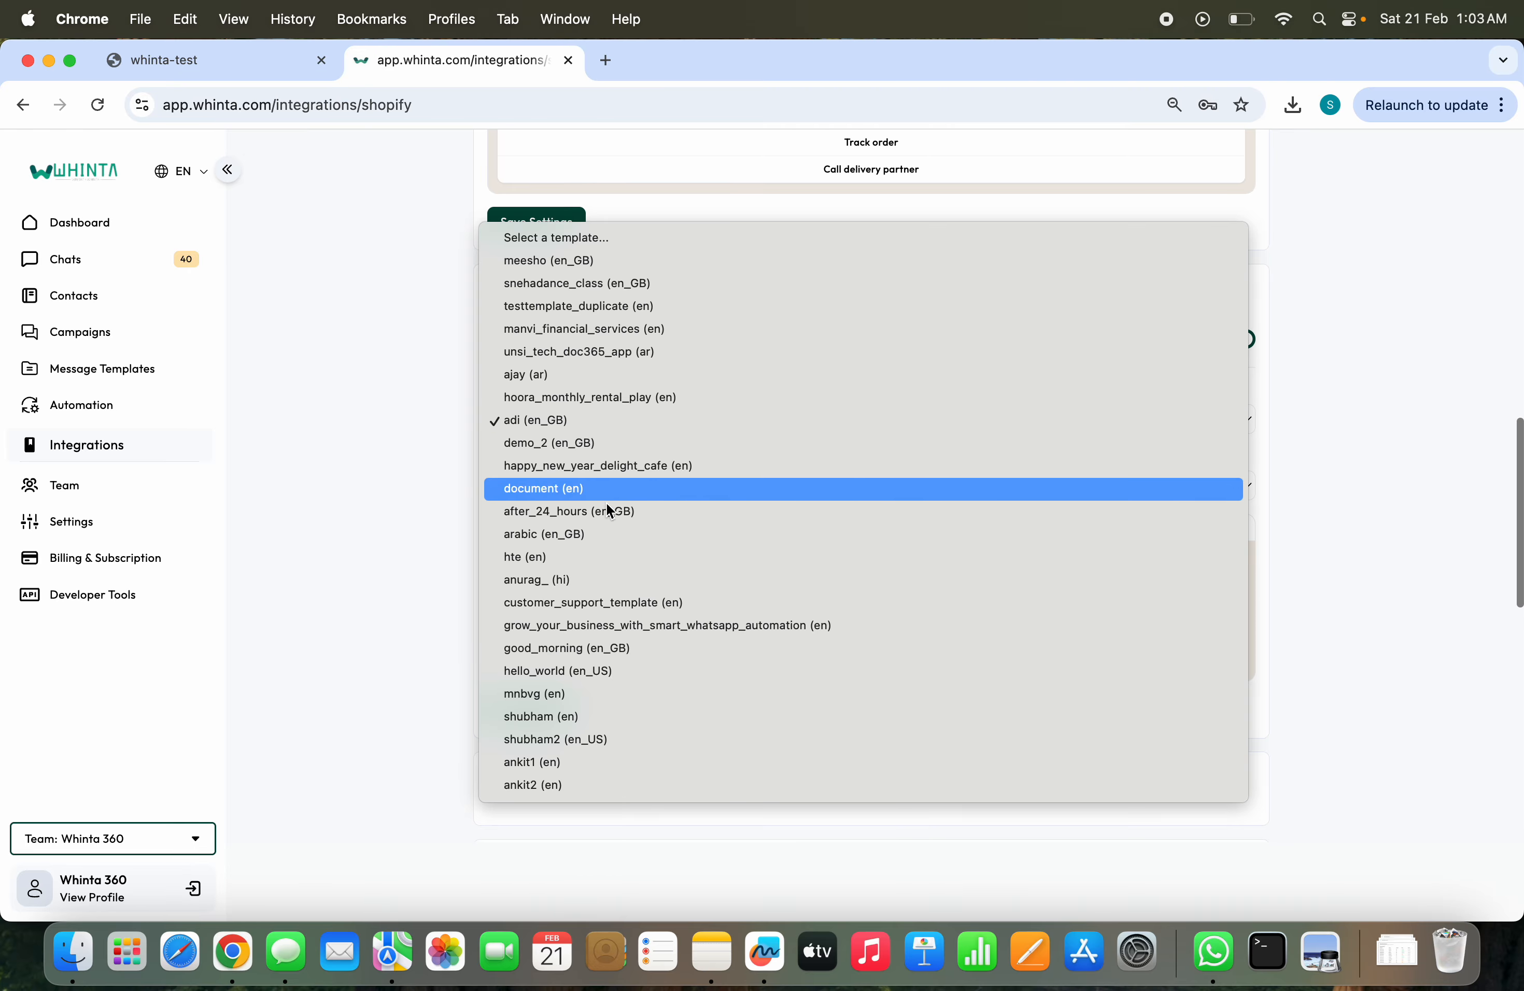
{"action": "left_click", "coordinate": [601, 533]}
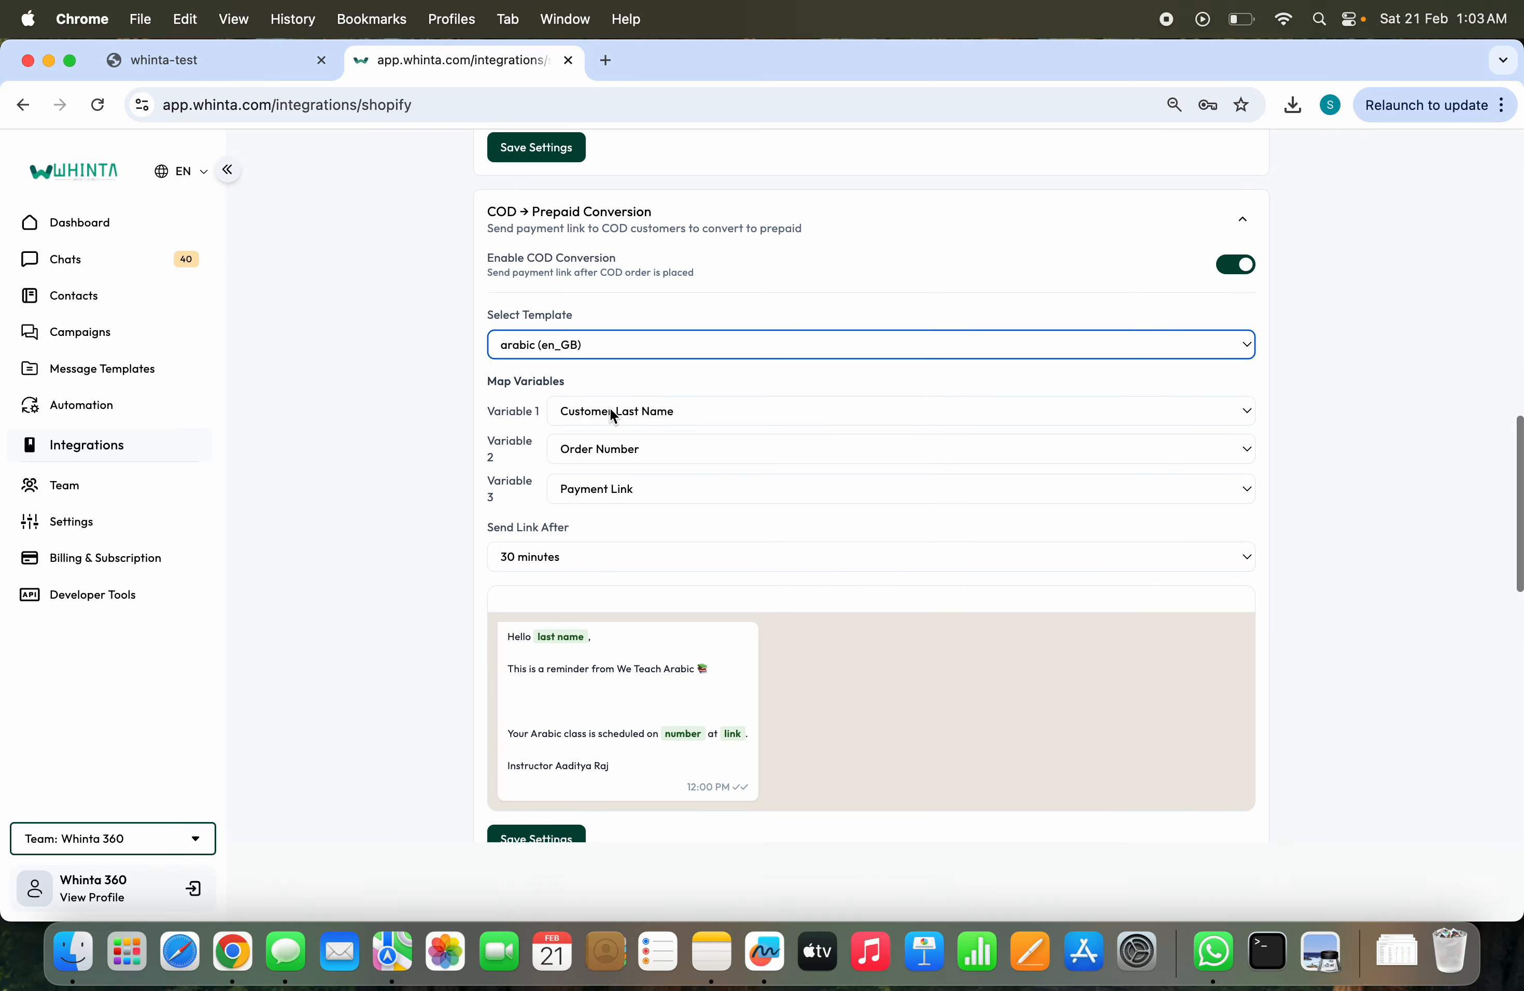
{"action": "left_click", "coordinate": [615, 488]}
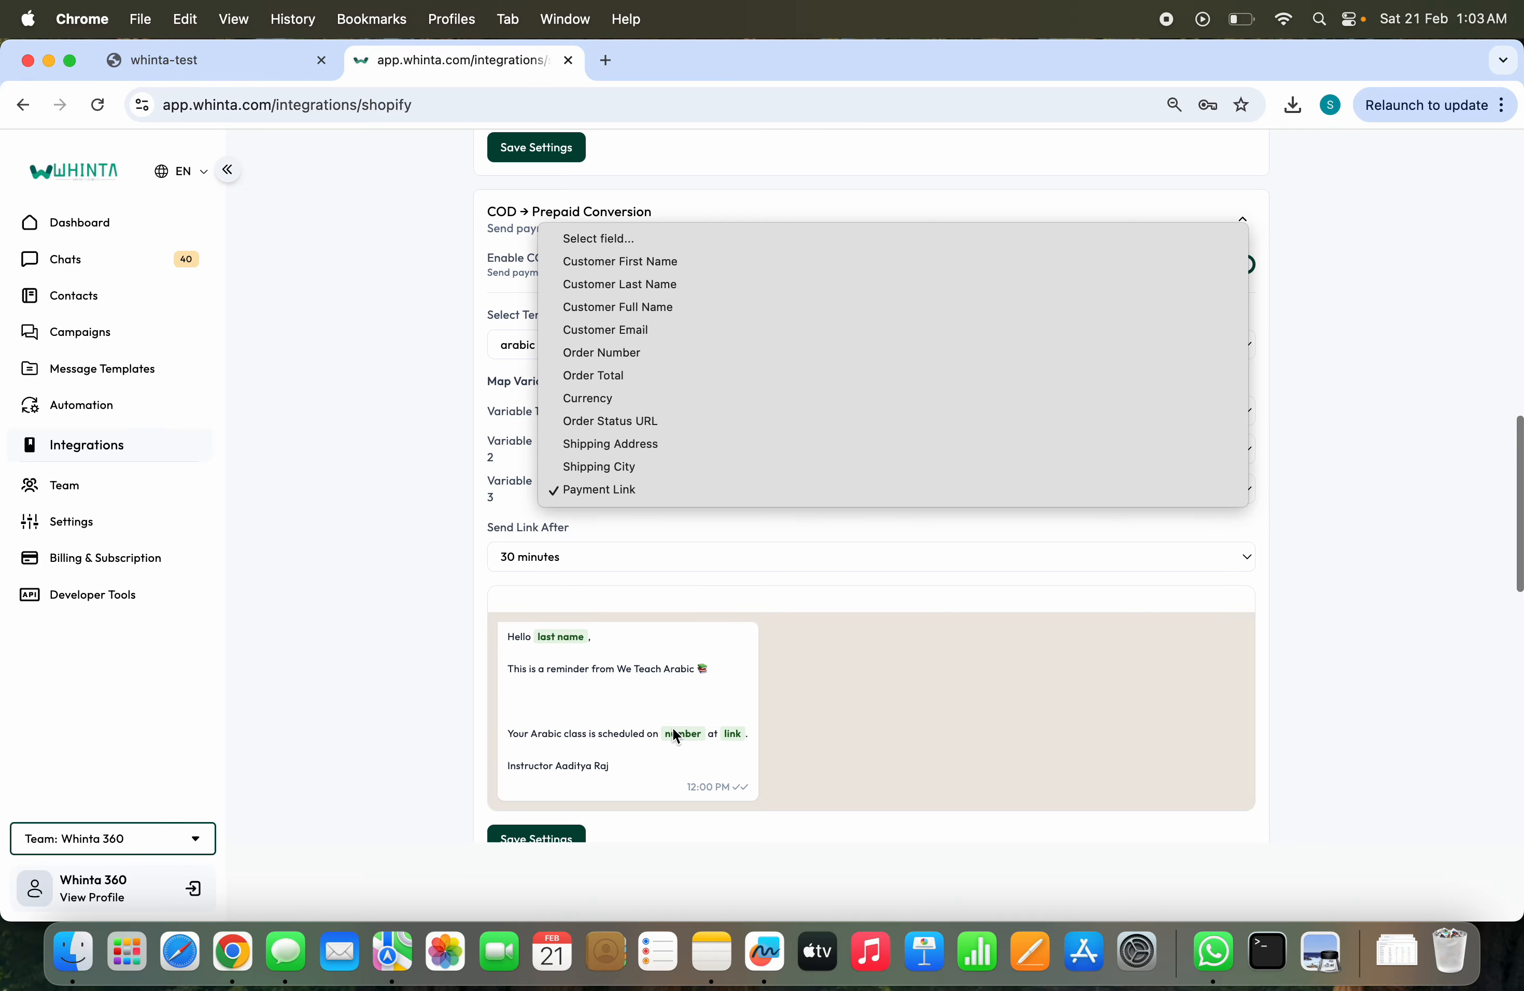
{"action": "left_click", "coordinate": [620, 487]}
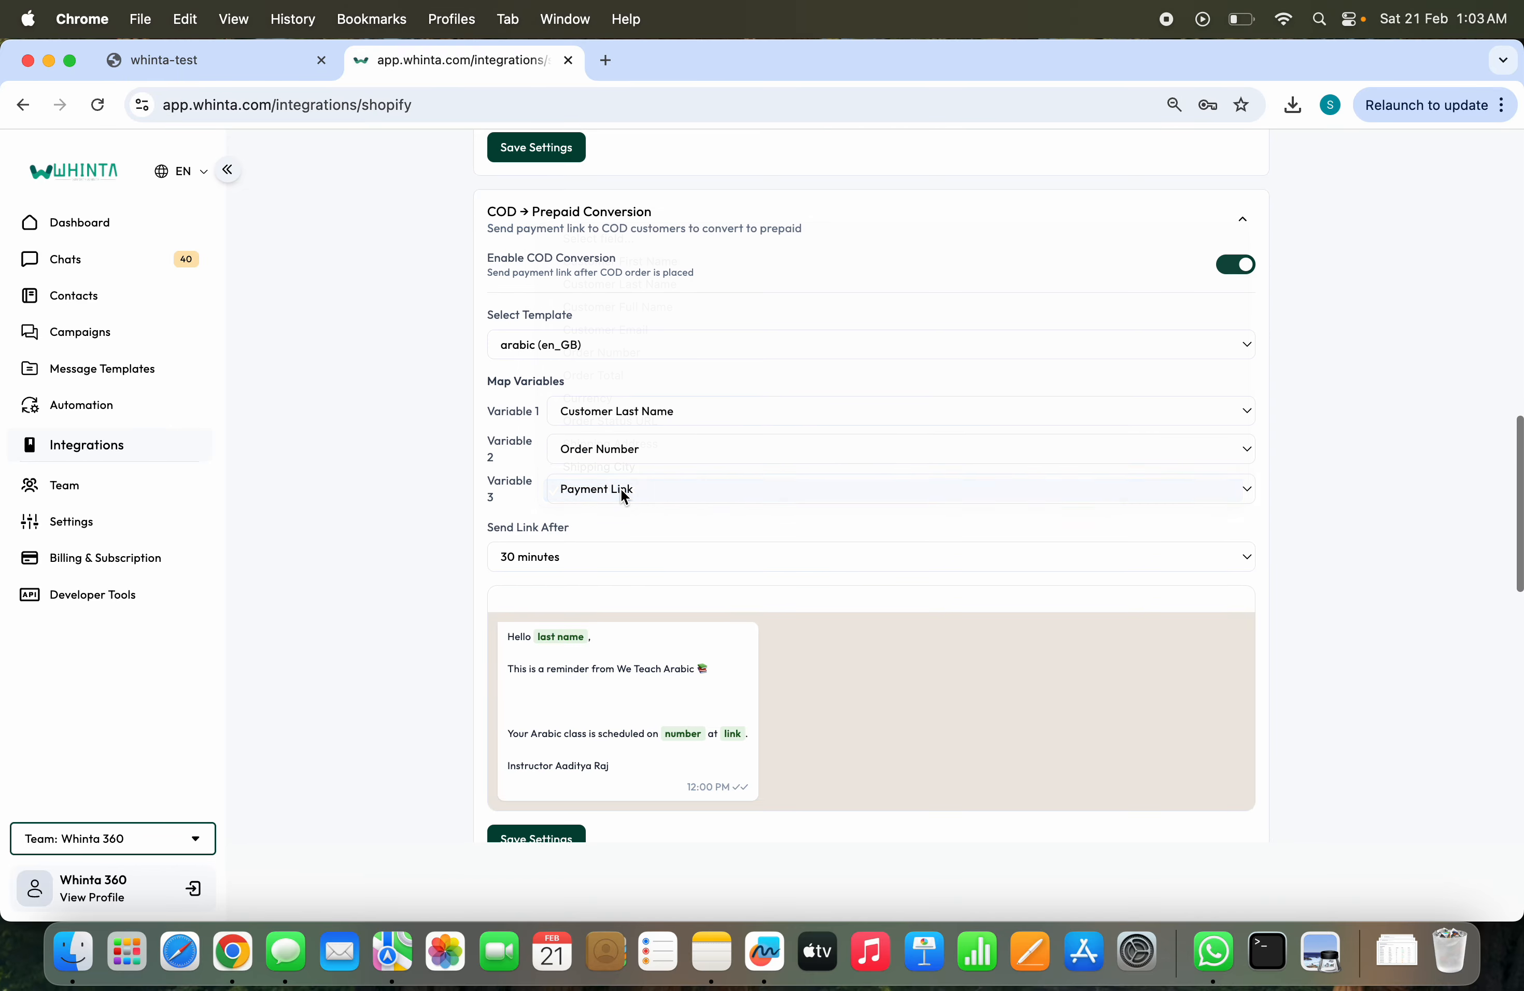
{"action": "left_click", "coordinate": [636, 414]}
{"action": "left_click", "coordinate": [637, 415]}
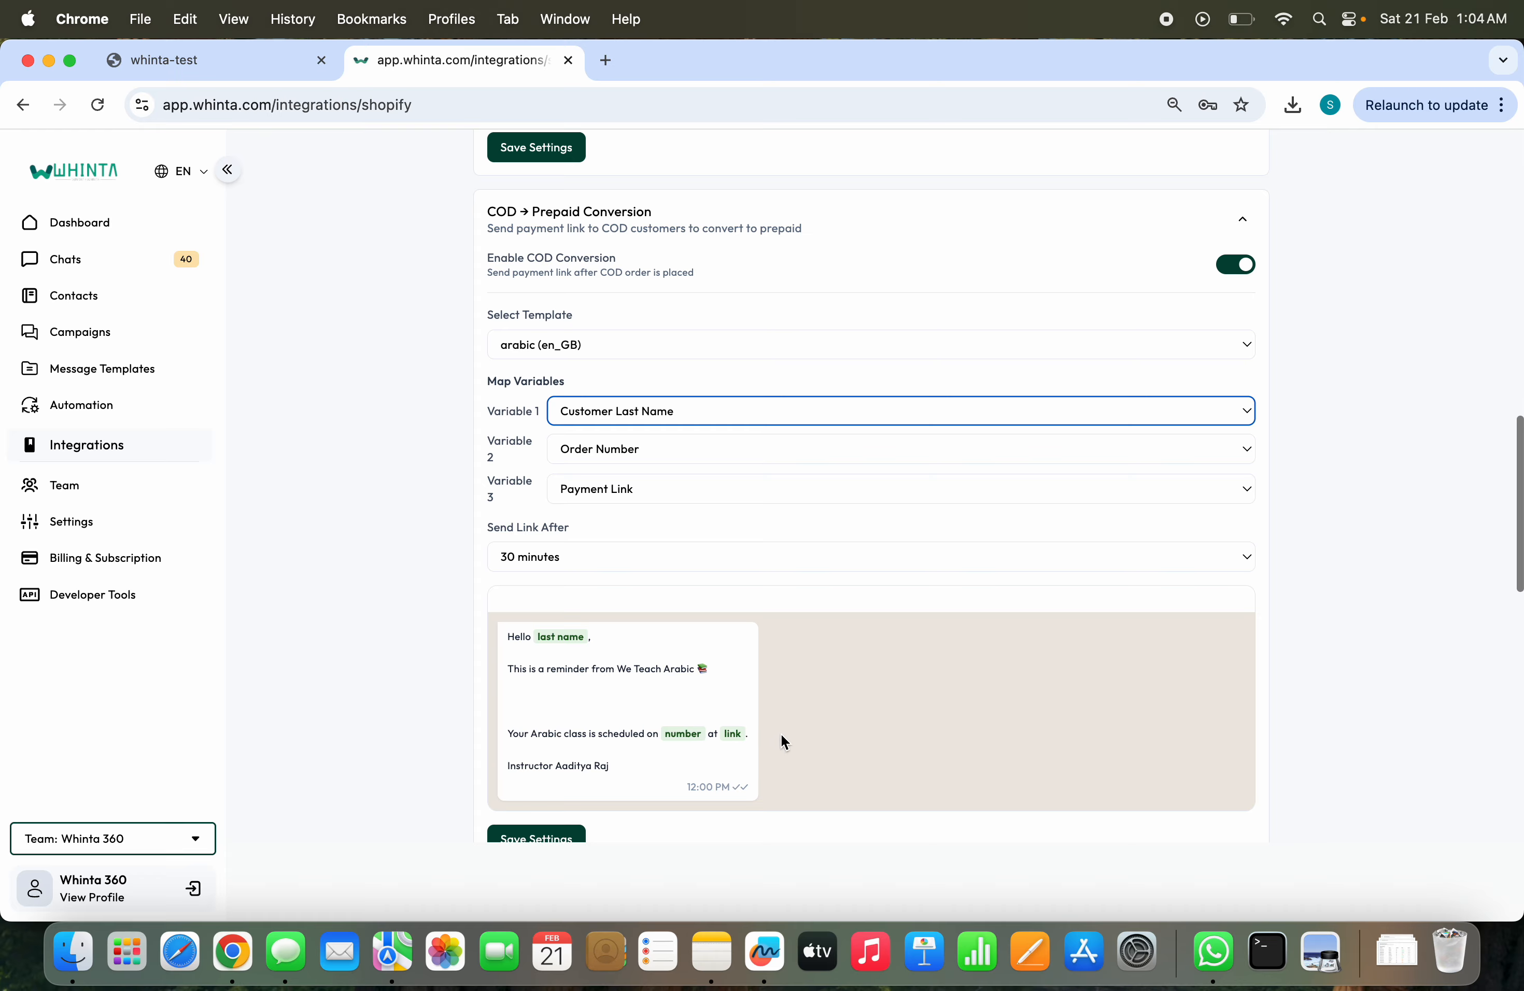
Expand Order Shipped to review its notification toggle and template, and collapse the section again
{"action": "scroll", "coordinate": [781, 731], "scroll_direction": "down", "scroll_amount": 10}
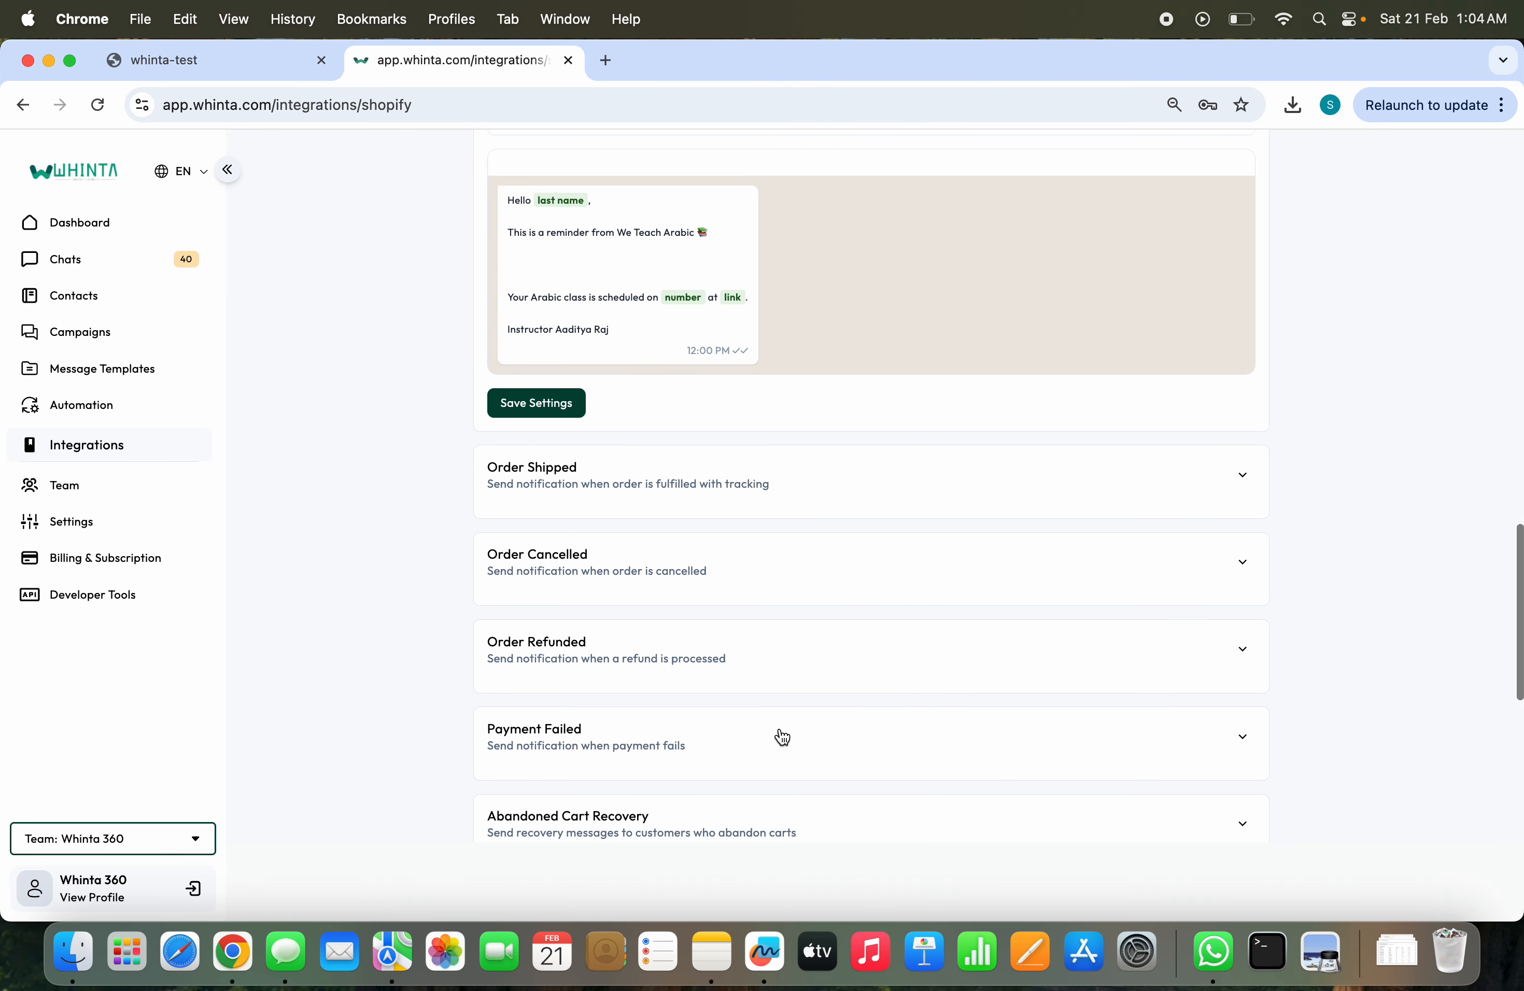
{"action": "left_click", "coordinate": [685, 273]}
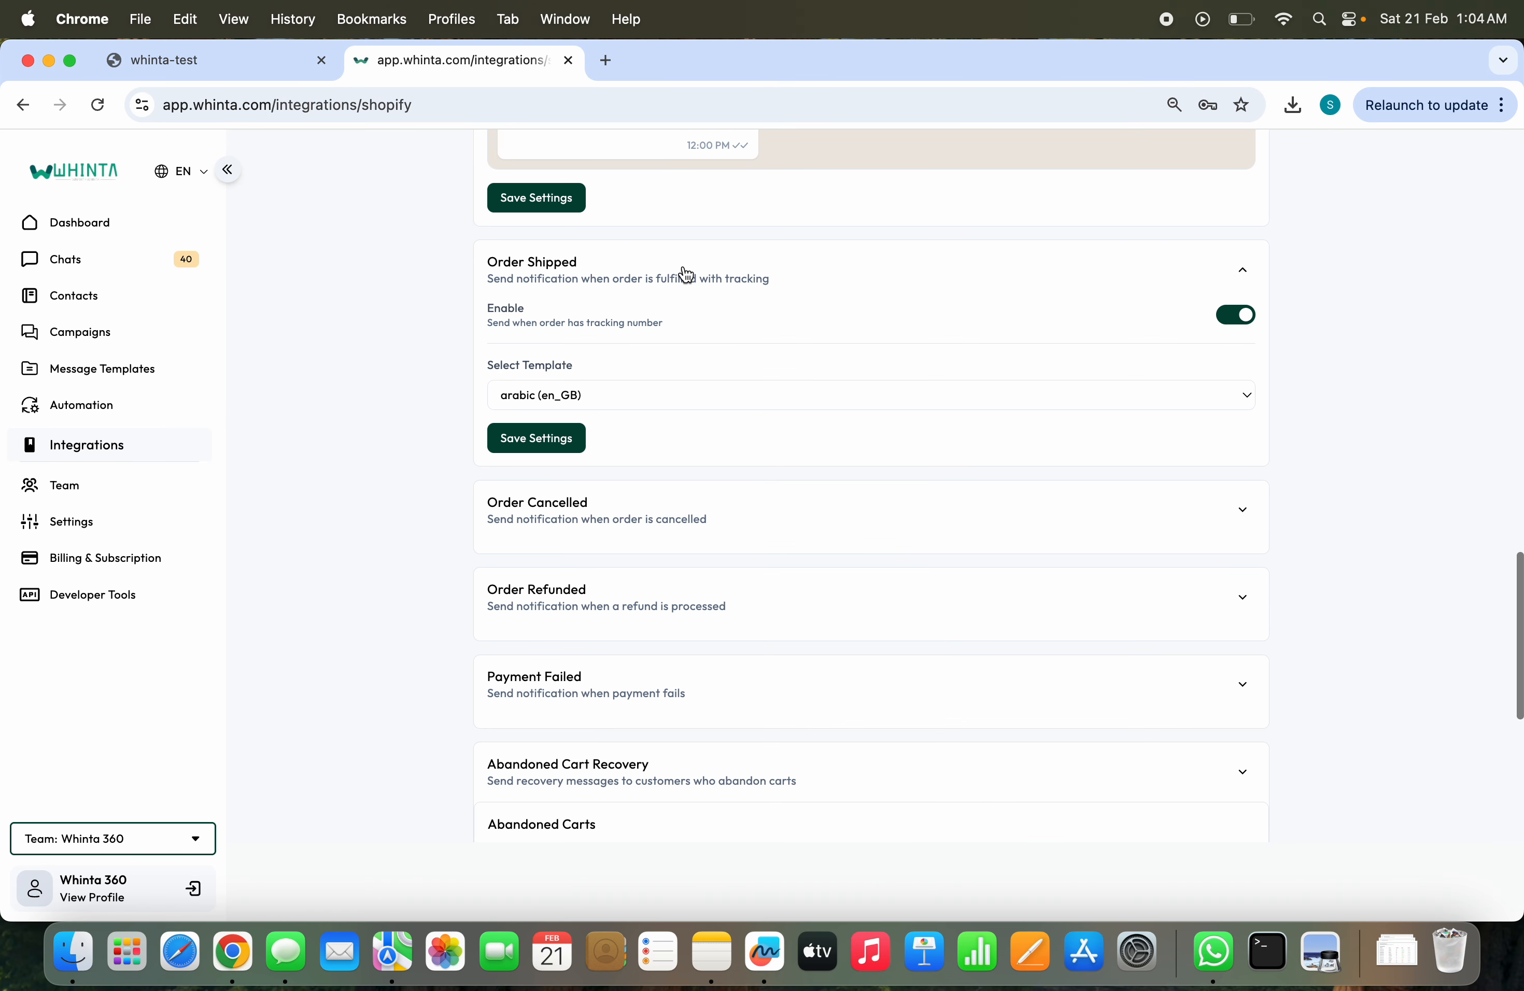
{"action": "left_click", "coordinate": [685, 274]}
{"action": "left_click", "coordinate": [685, 275]}
{"action": "left_click", "coordinate": [770, 282]}
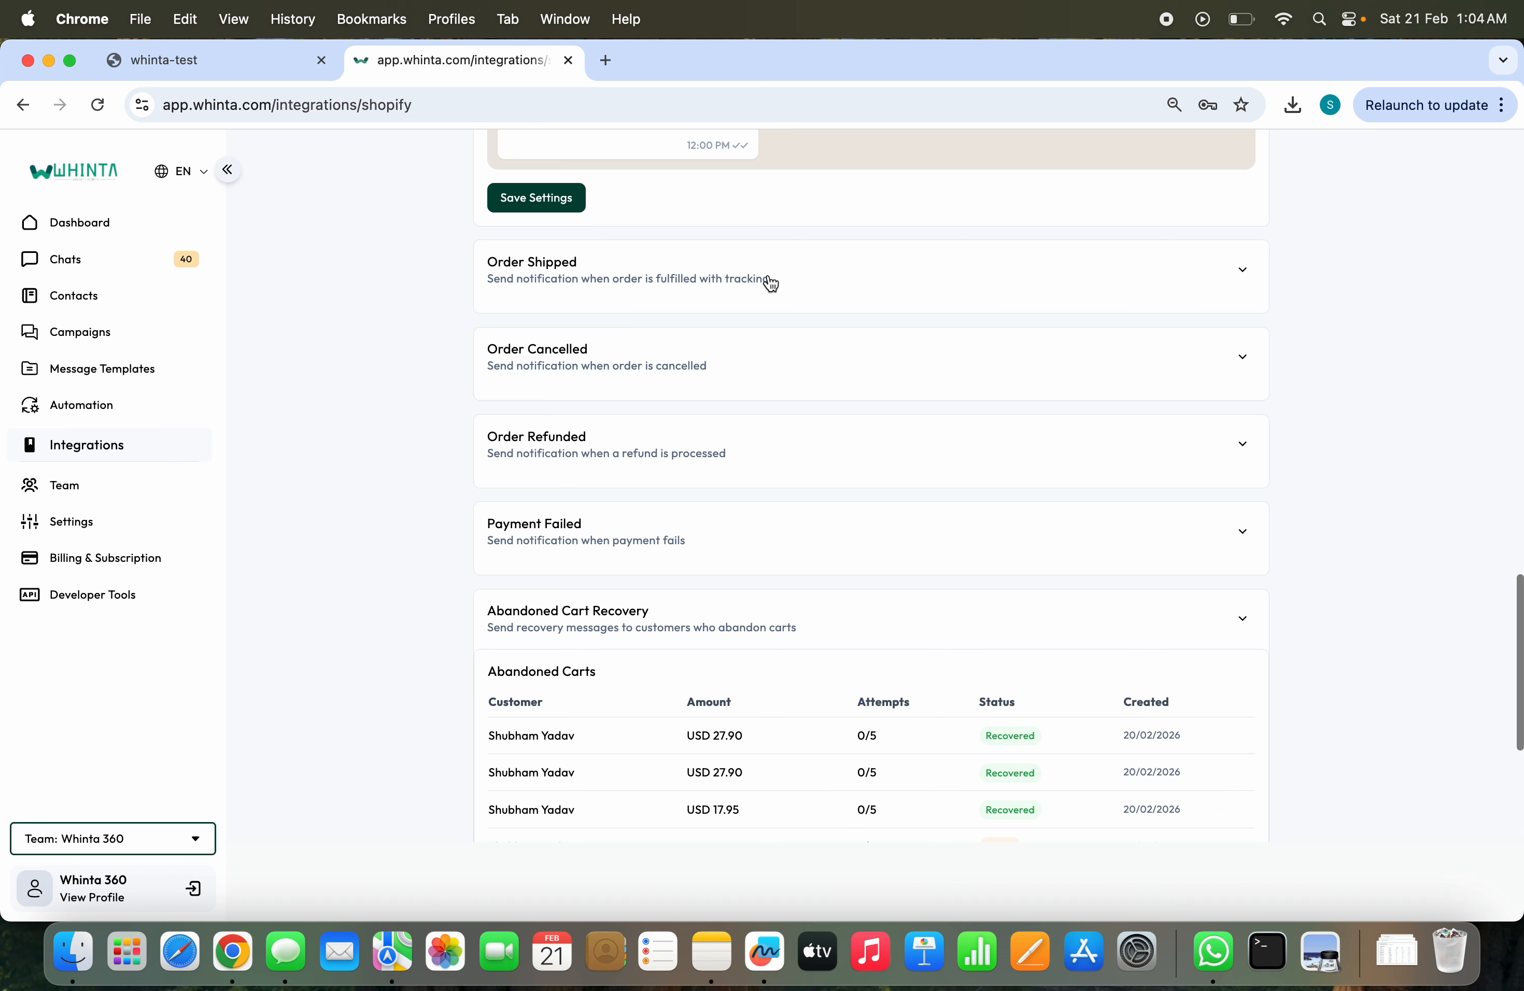
Expand Abandoned Cart Recovery and review its delay and template options, keeping 24 hours and arabic (en_GB)
{"action": "scroll", "coordinate": [666, 377], "scroll_direction": "down", "scroll_amount": 2}
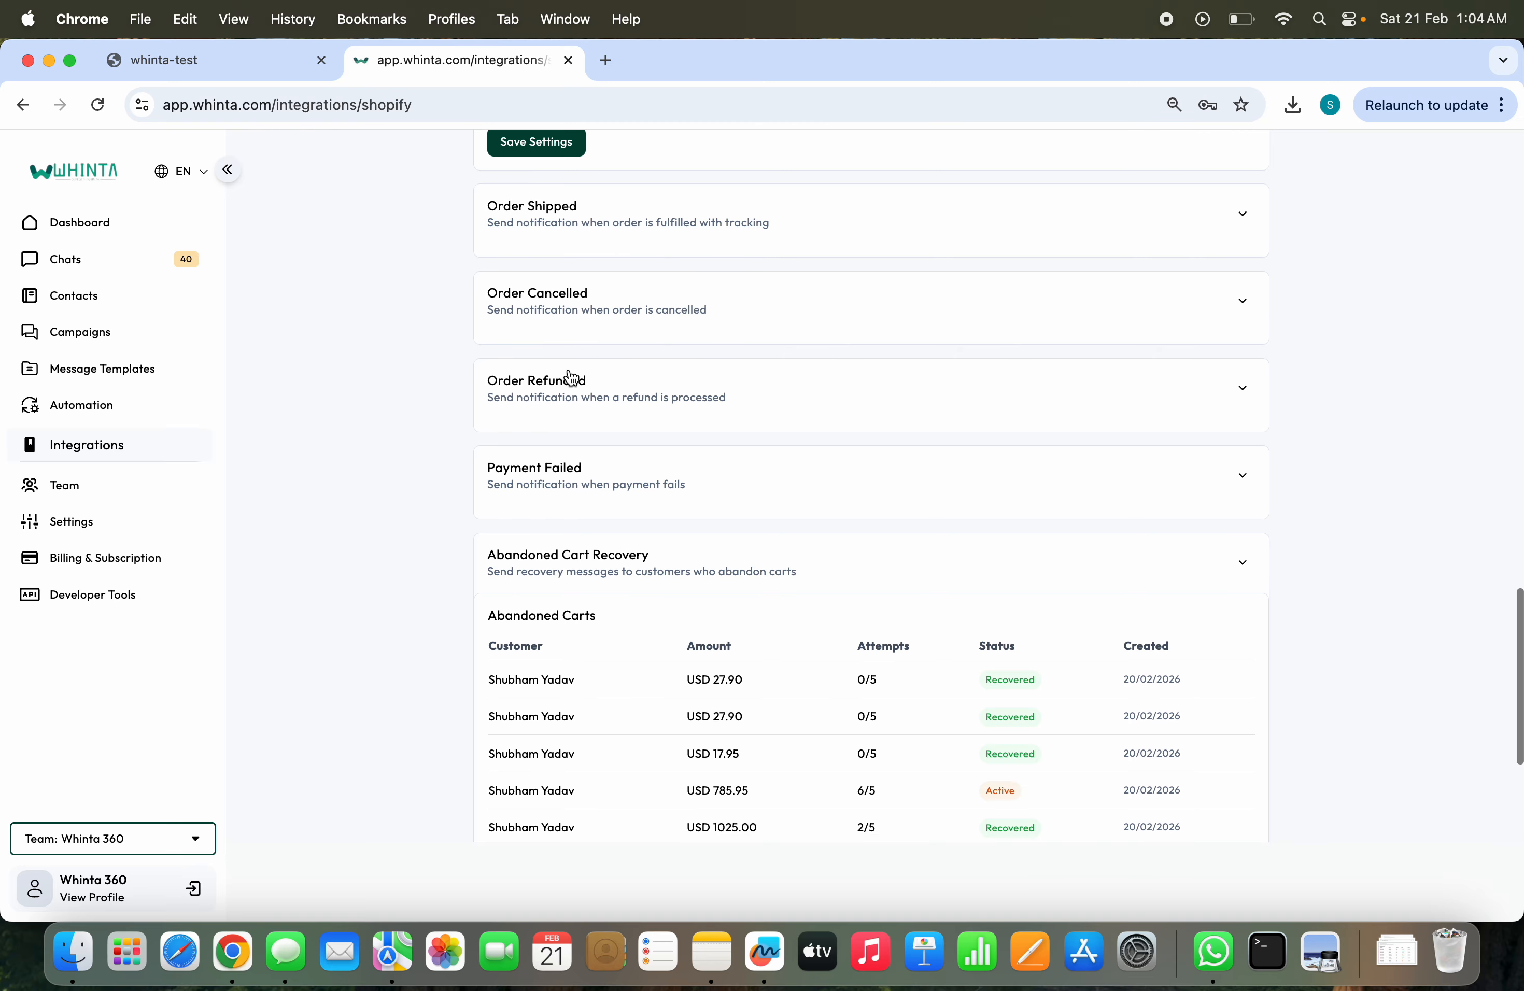
{"action": "scroll", "coordinate": [603, 402], "scroll_direction": "down", "scroll_amount": 5}
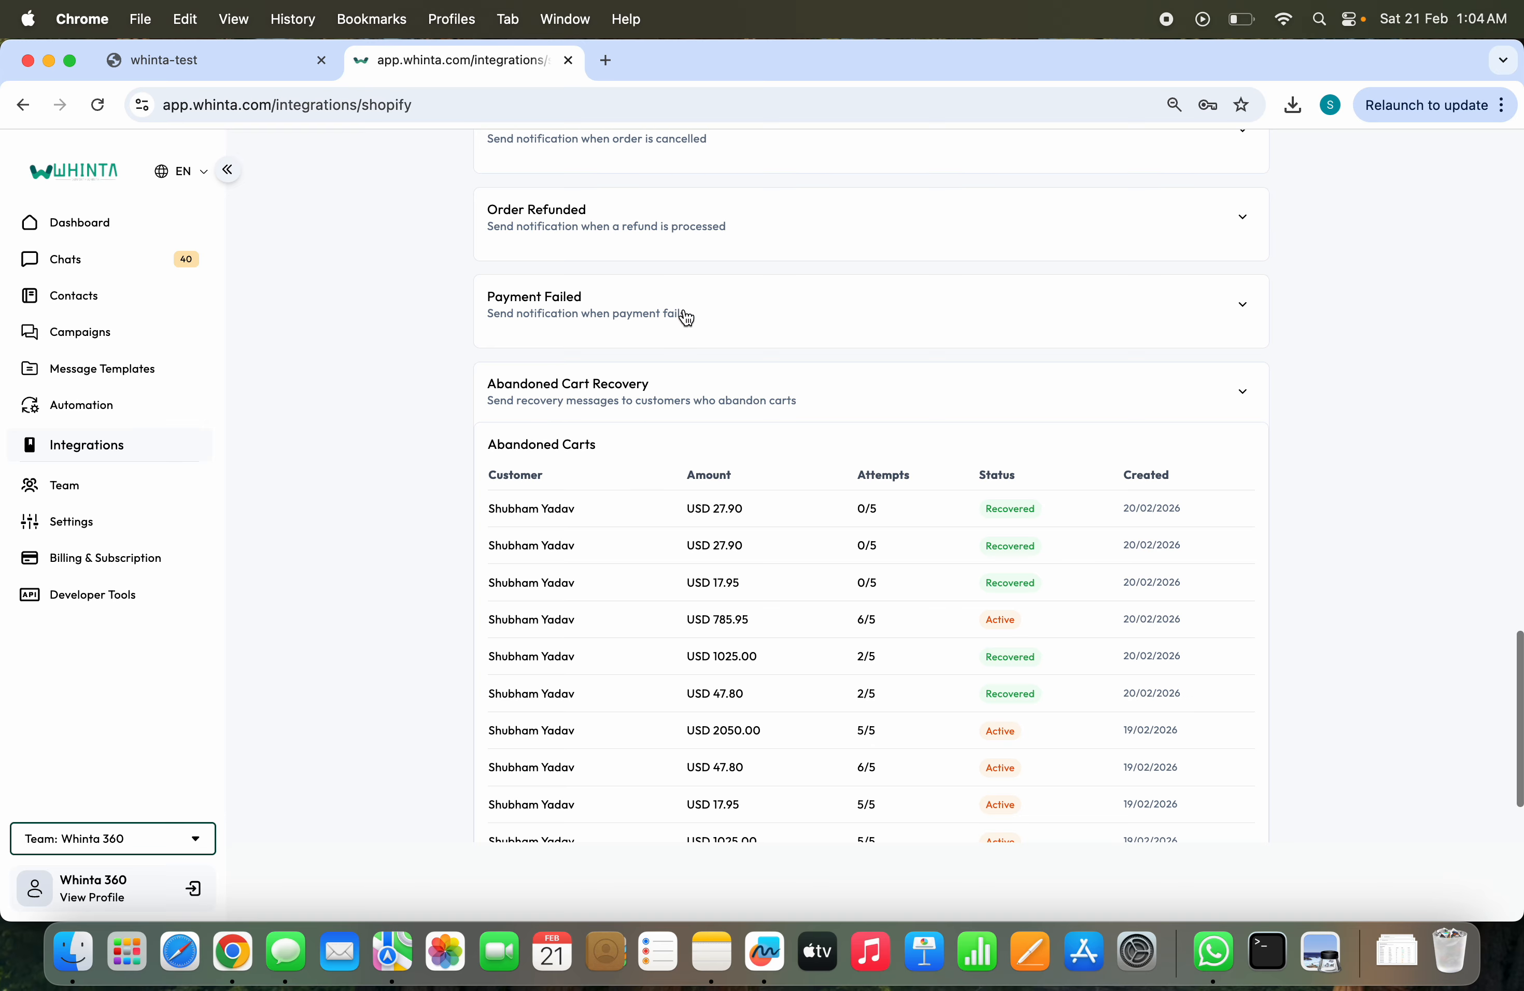
{"action": "scroll", "coordinate": [687, 317], "scroll_direction": "down", "scroll_amount": 3}
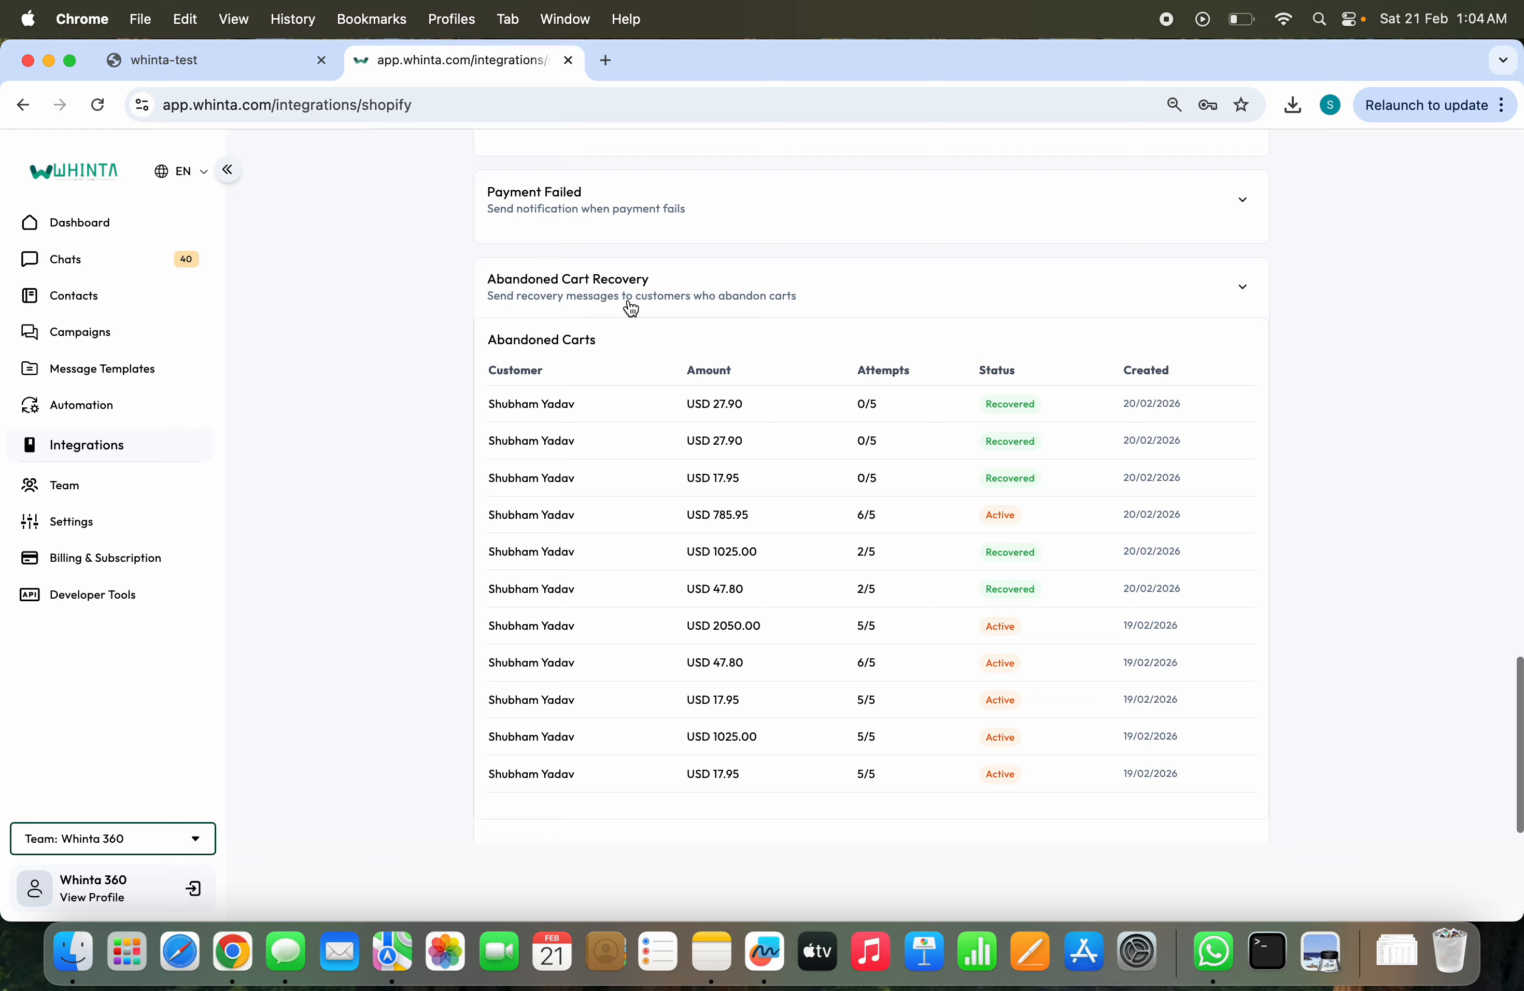
{"action": "left_click", "coordinate": [721, 302]}
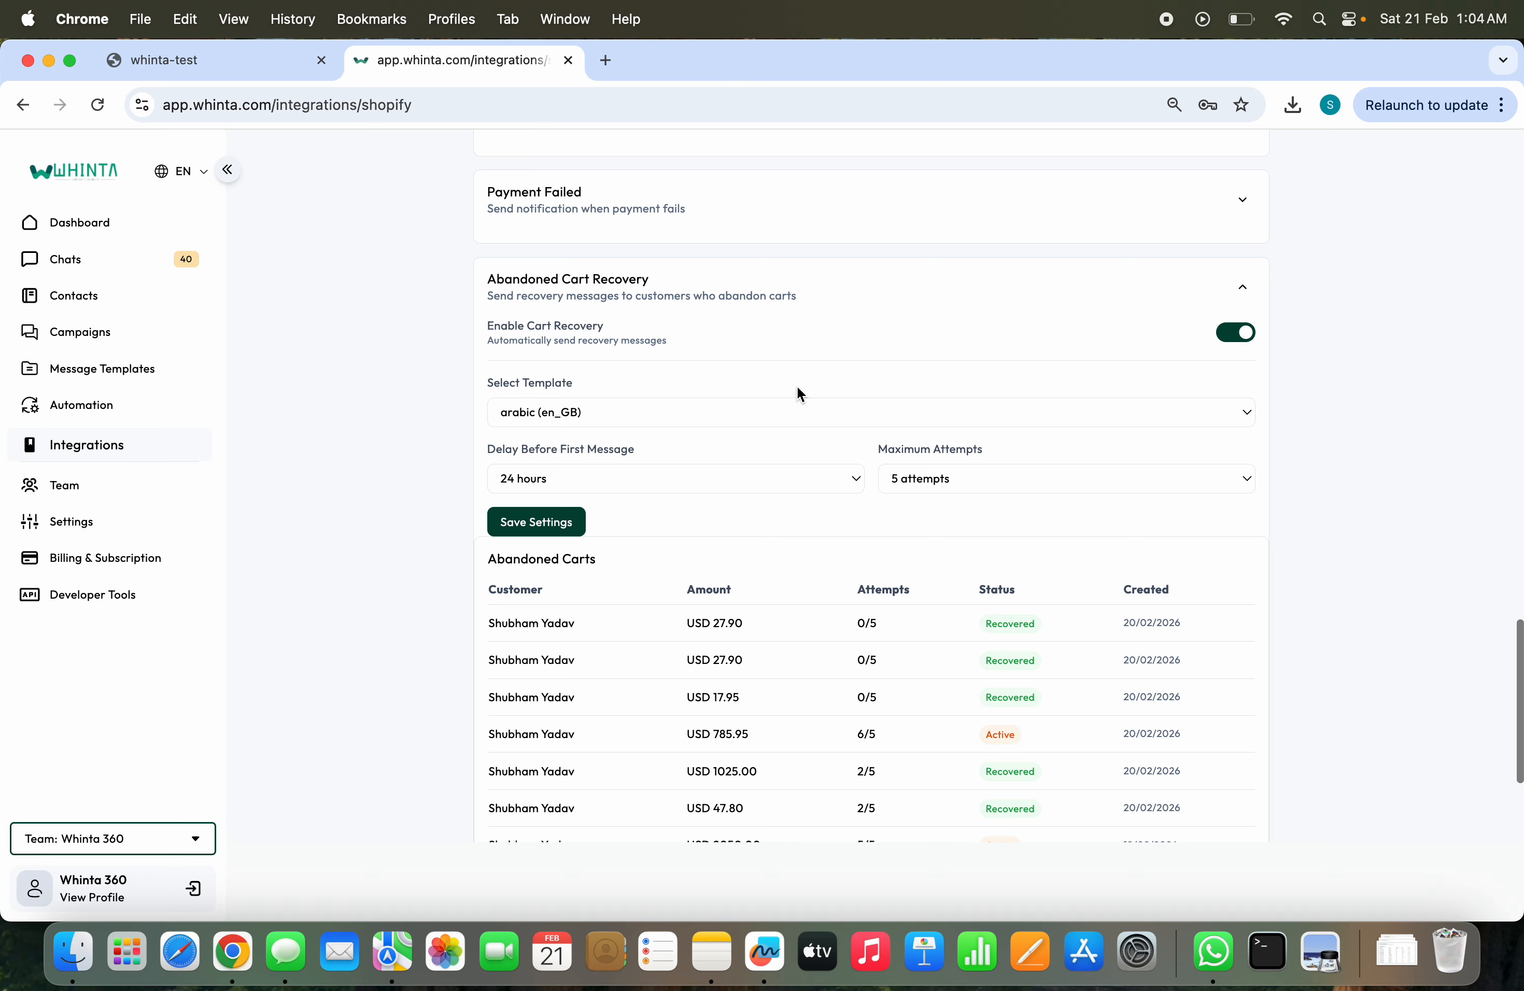
{"action": "left_click", "coordinate": [708, 471]}
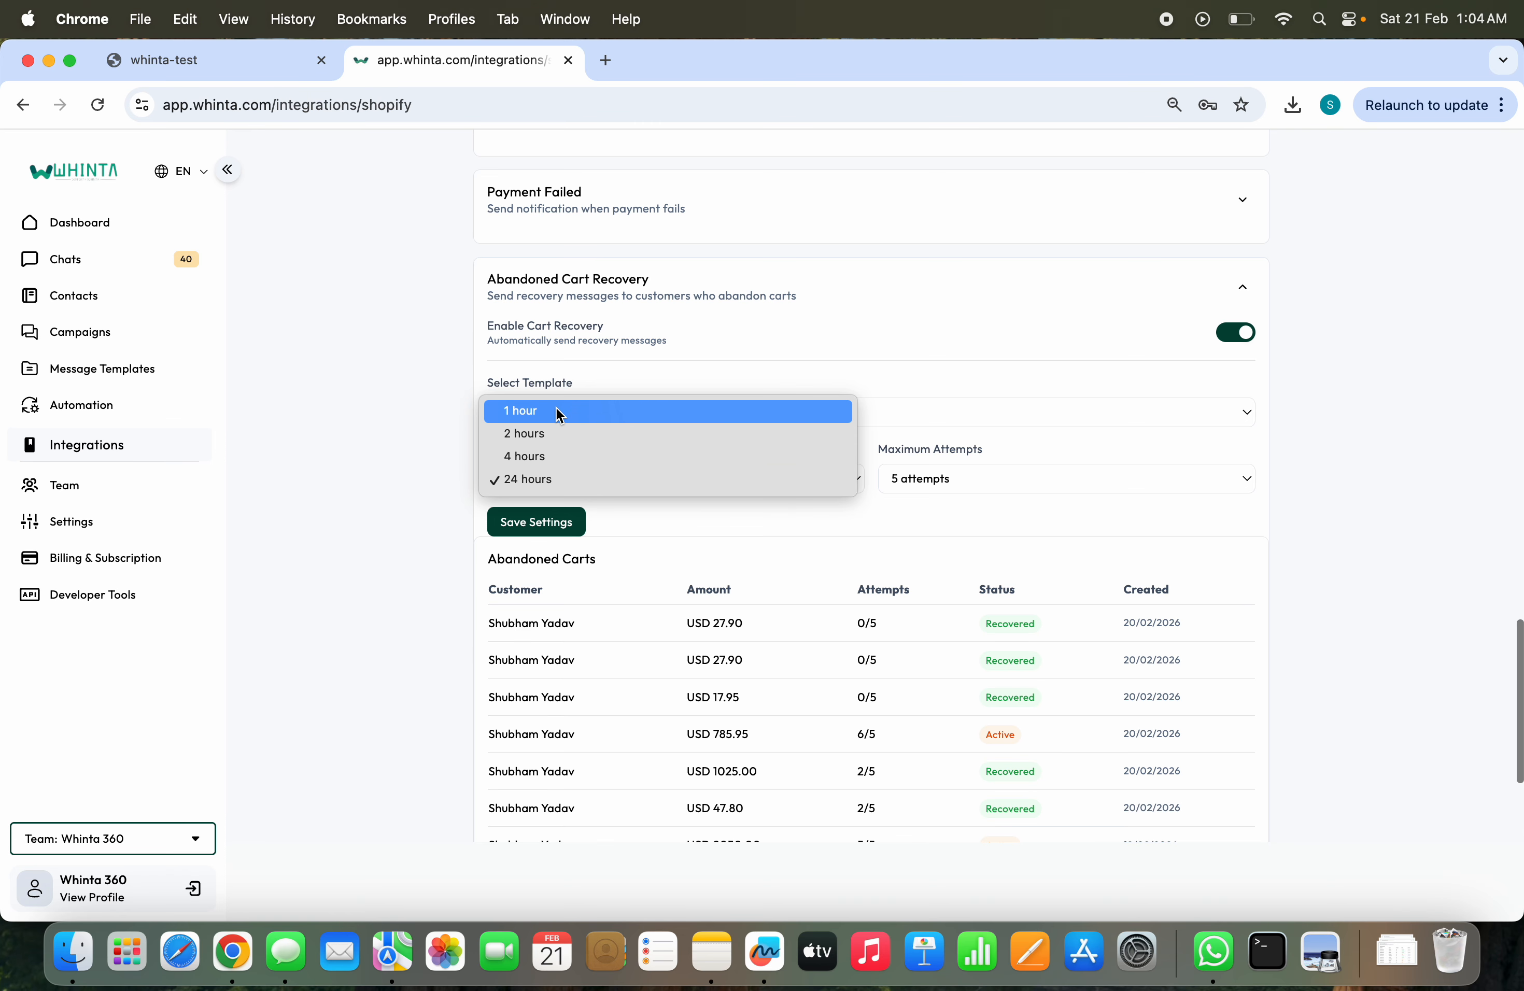
{"action": "left_click", "coordinate": [421, 496]}
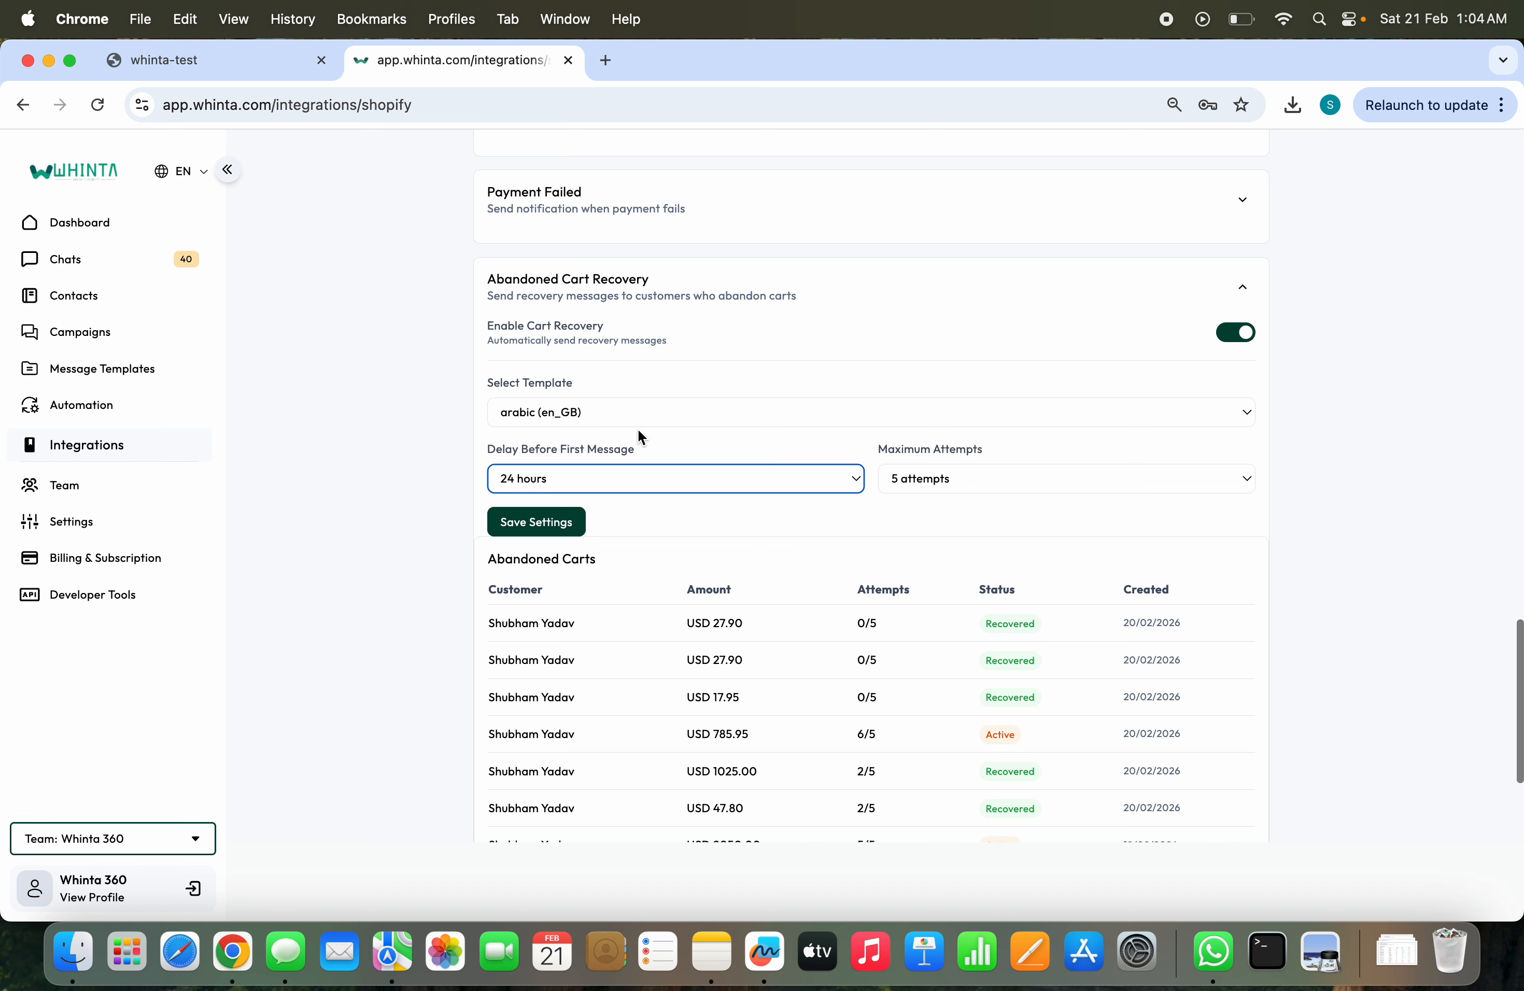
{"action": "left_click", "coordinate": [599, 405]}
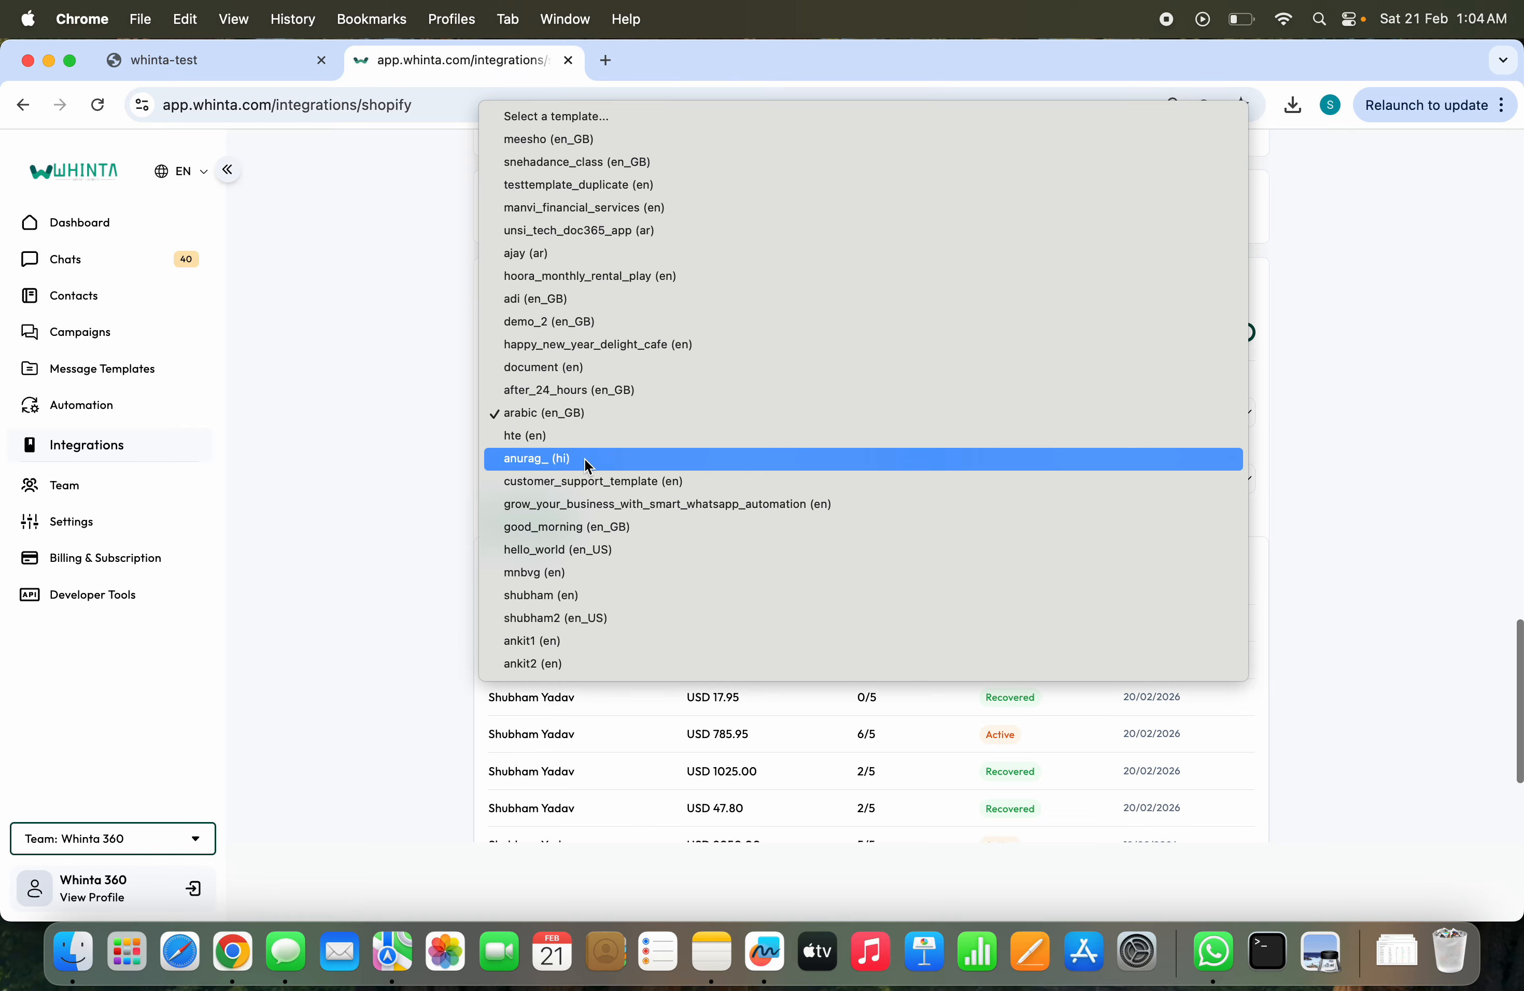
{"action": "left_click", "coordinate": [627, 413]}
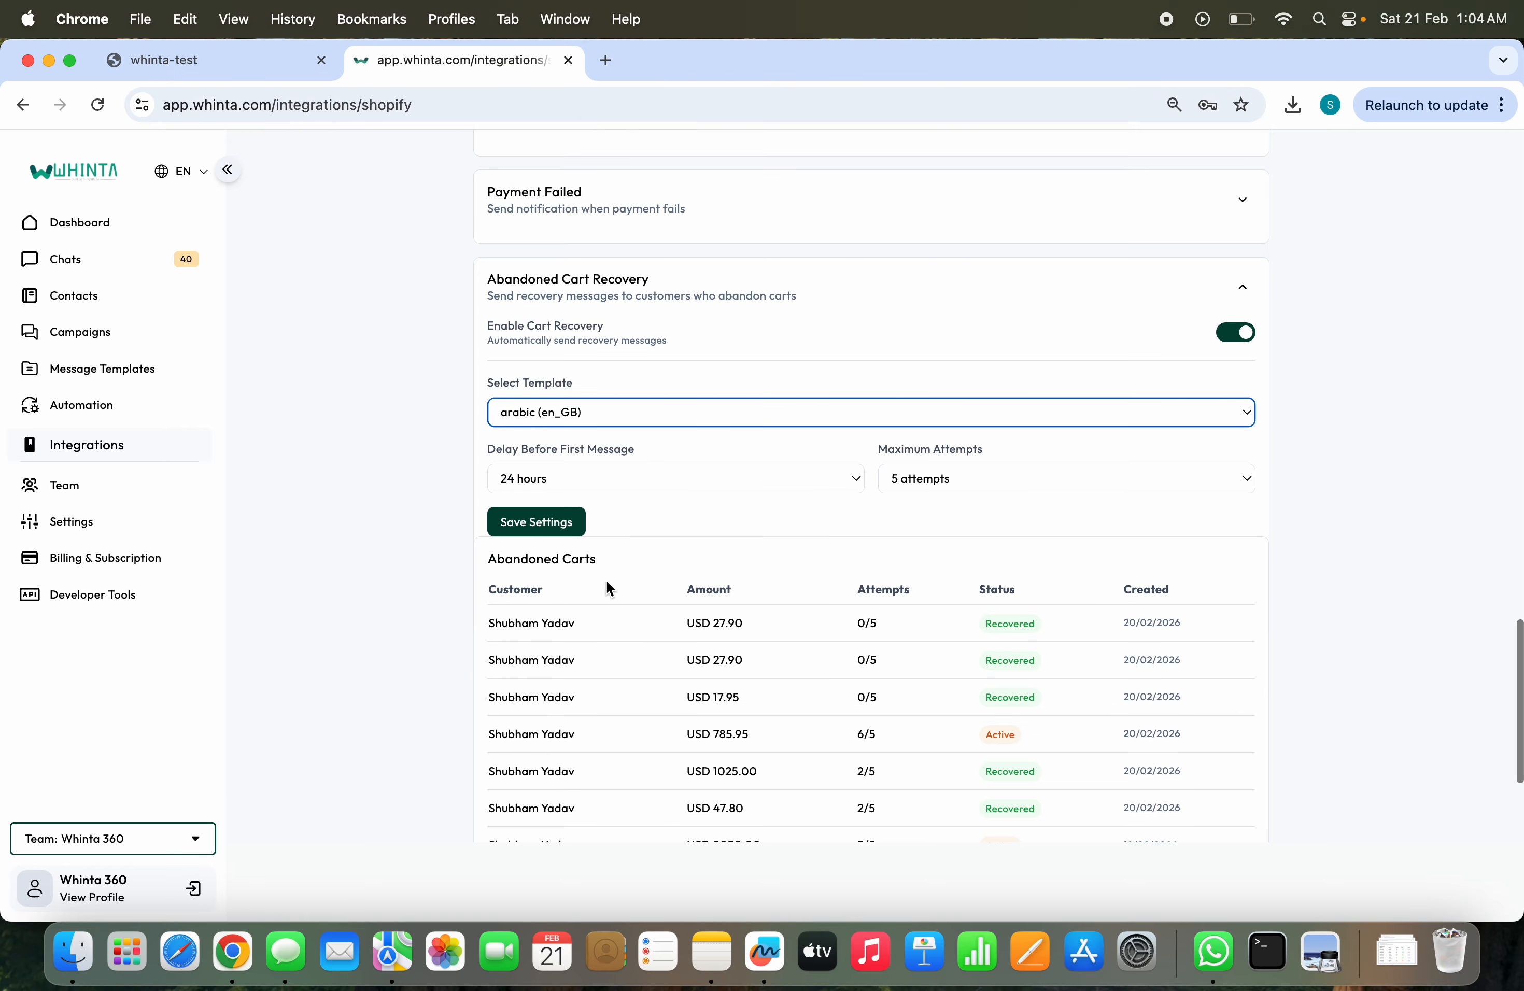
Try the document (en) template for Abandoned Cart Recovery
{"action": "left_click", "coordinate": [755, 416]}
{"action": "left_click", "coordinate": [616, 412]}
{"action": "left_click", "coordinate": [644, 415]}
{"action": "left_click", "coordinate": [566, 362]}
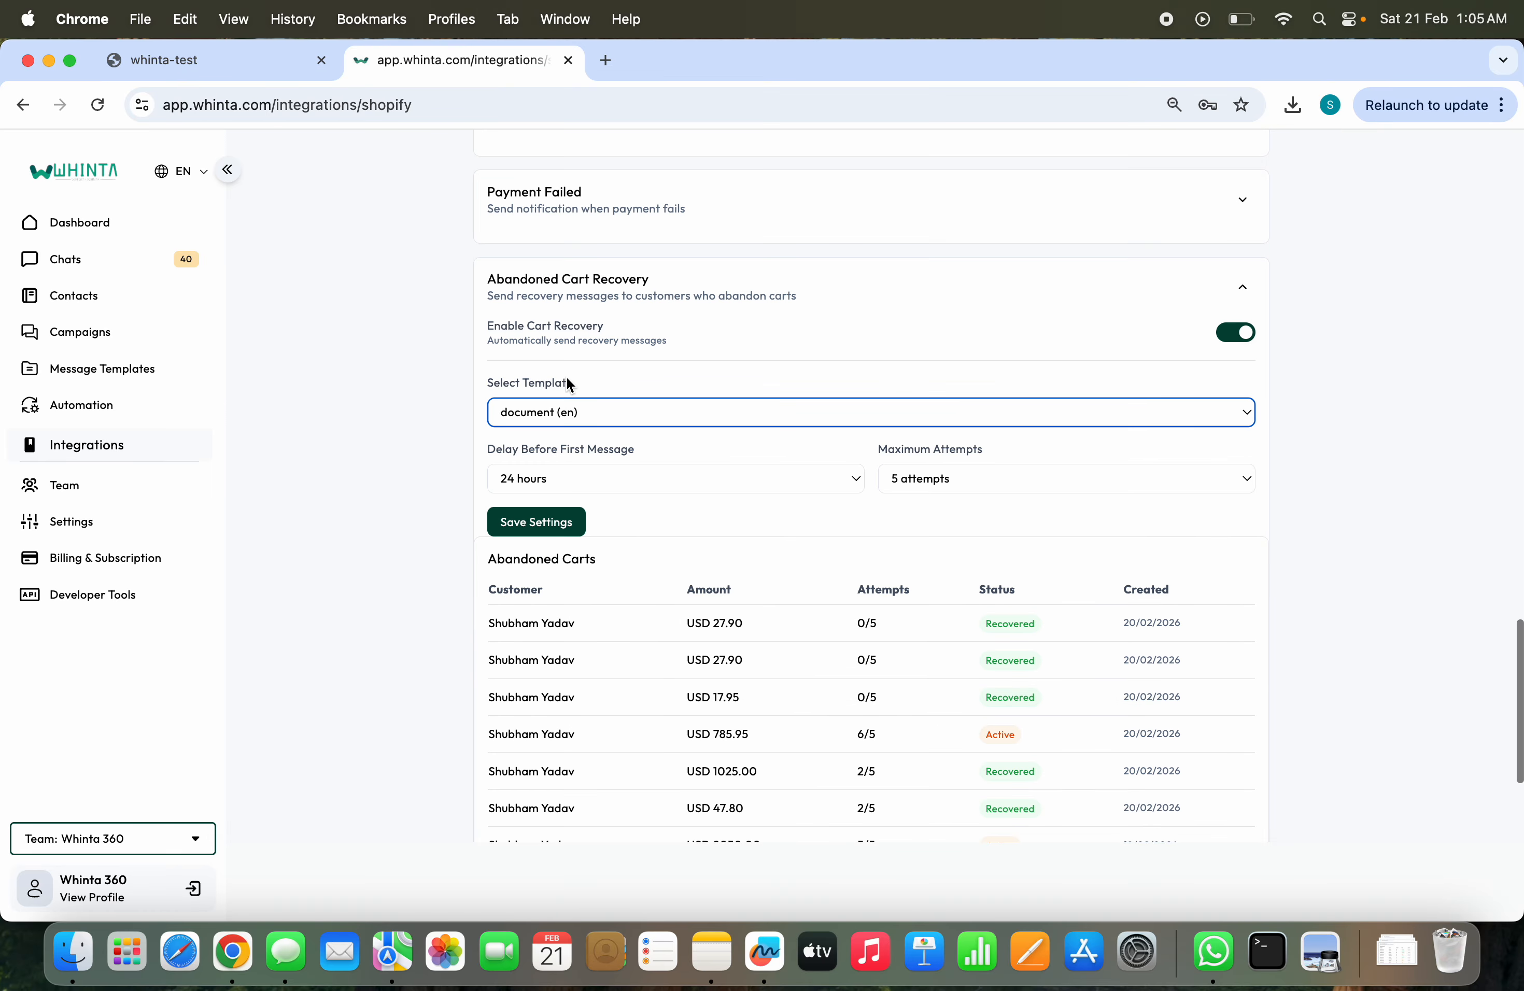
Select the arabic (en_GB) template for Abandoned Cart Recovery, keeping Checkout URL for Variable 3 and 5 attempts as the maximum
{"action": "left_click", "coordinate": [554, 415]}
{"action": "left_click", "coordinate": [536, 466]}
{"action": "scroll", "coordinate": [703, 644], "scroll_direction": "down", "scroll_amount": 1}
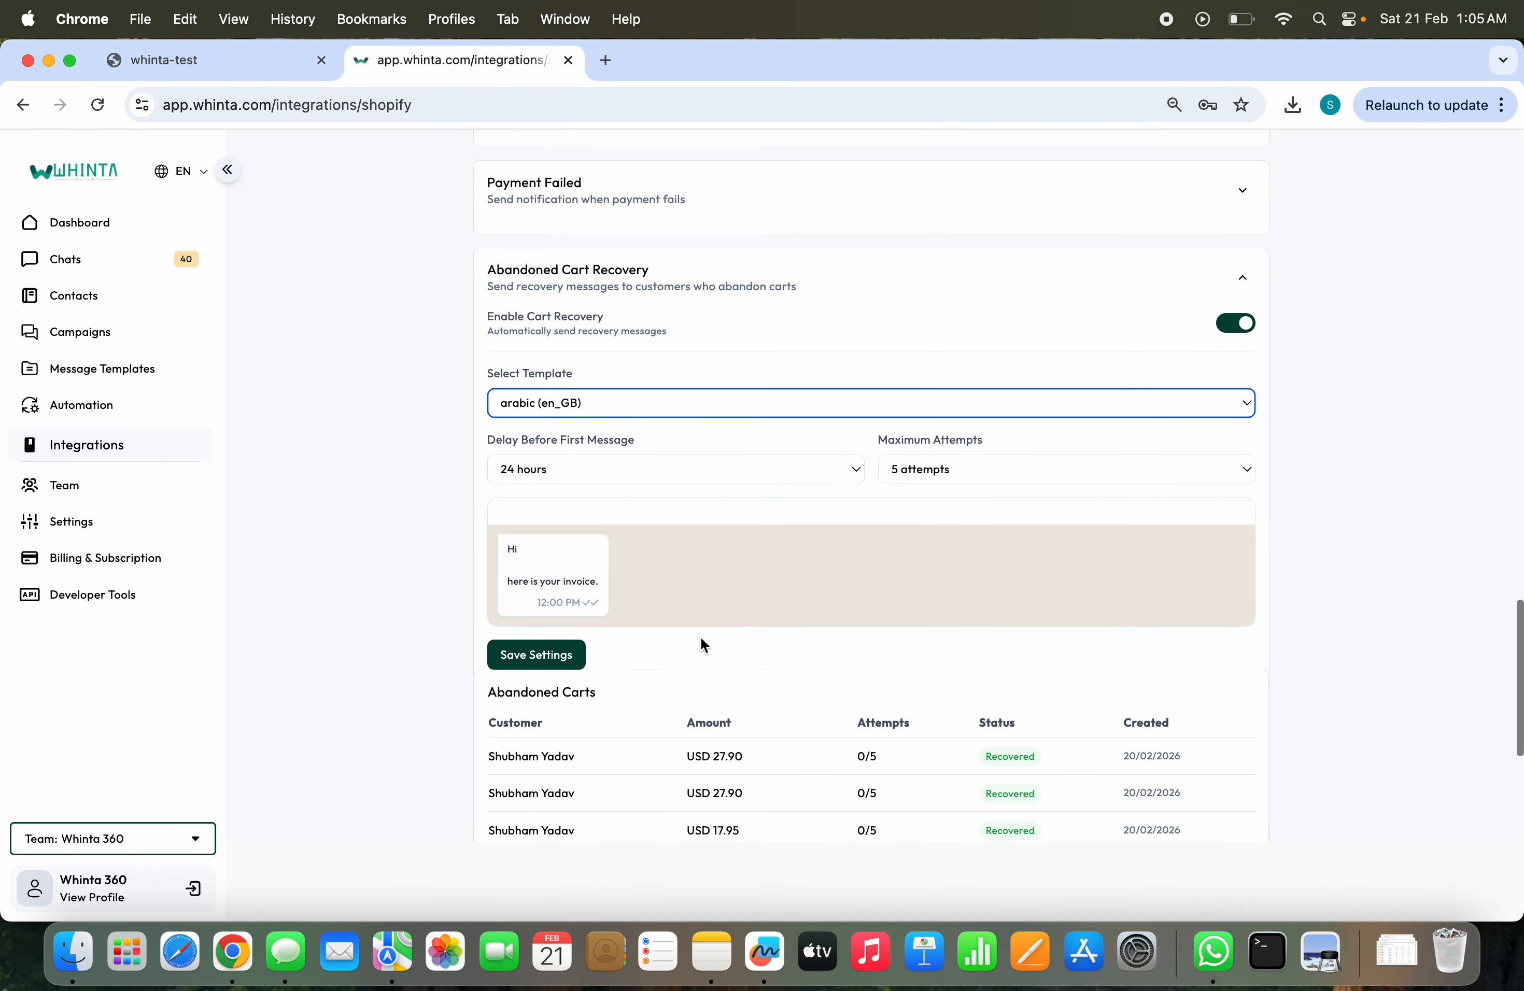
{"action": "scroll", "coordinate": [705, 611], "scroll_direction": "down", "scroll_amount": 2}
{"action": "left_click", "coordinate": [672, 424]}
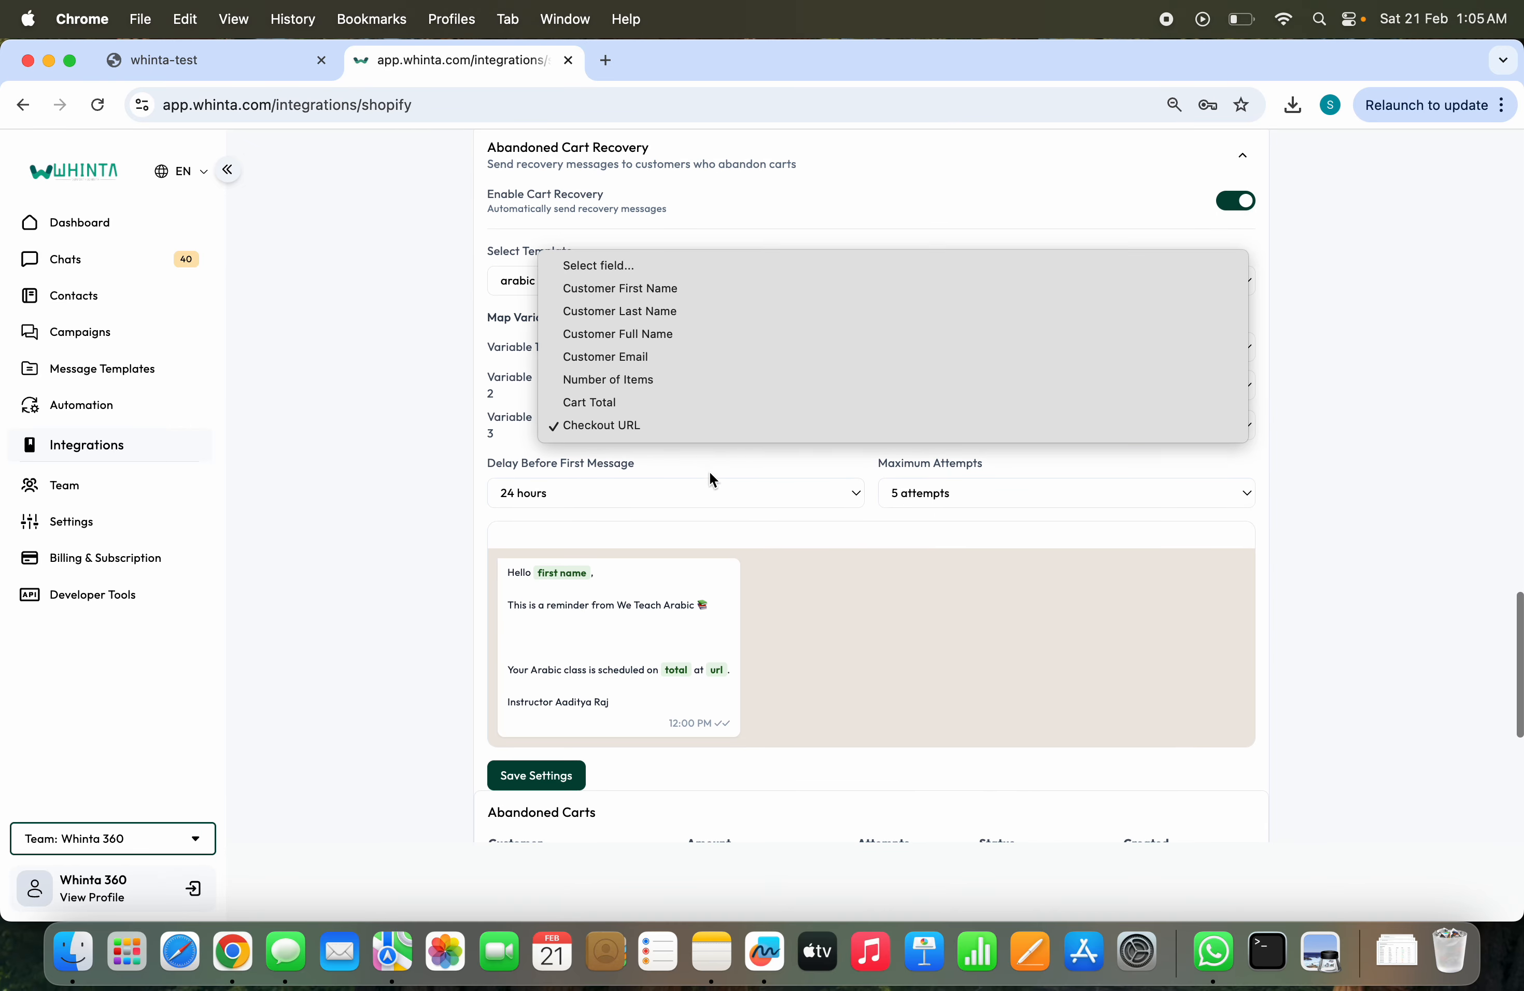
{"action": "left_click", "coordinate": [660, 425]}
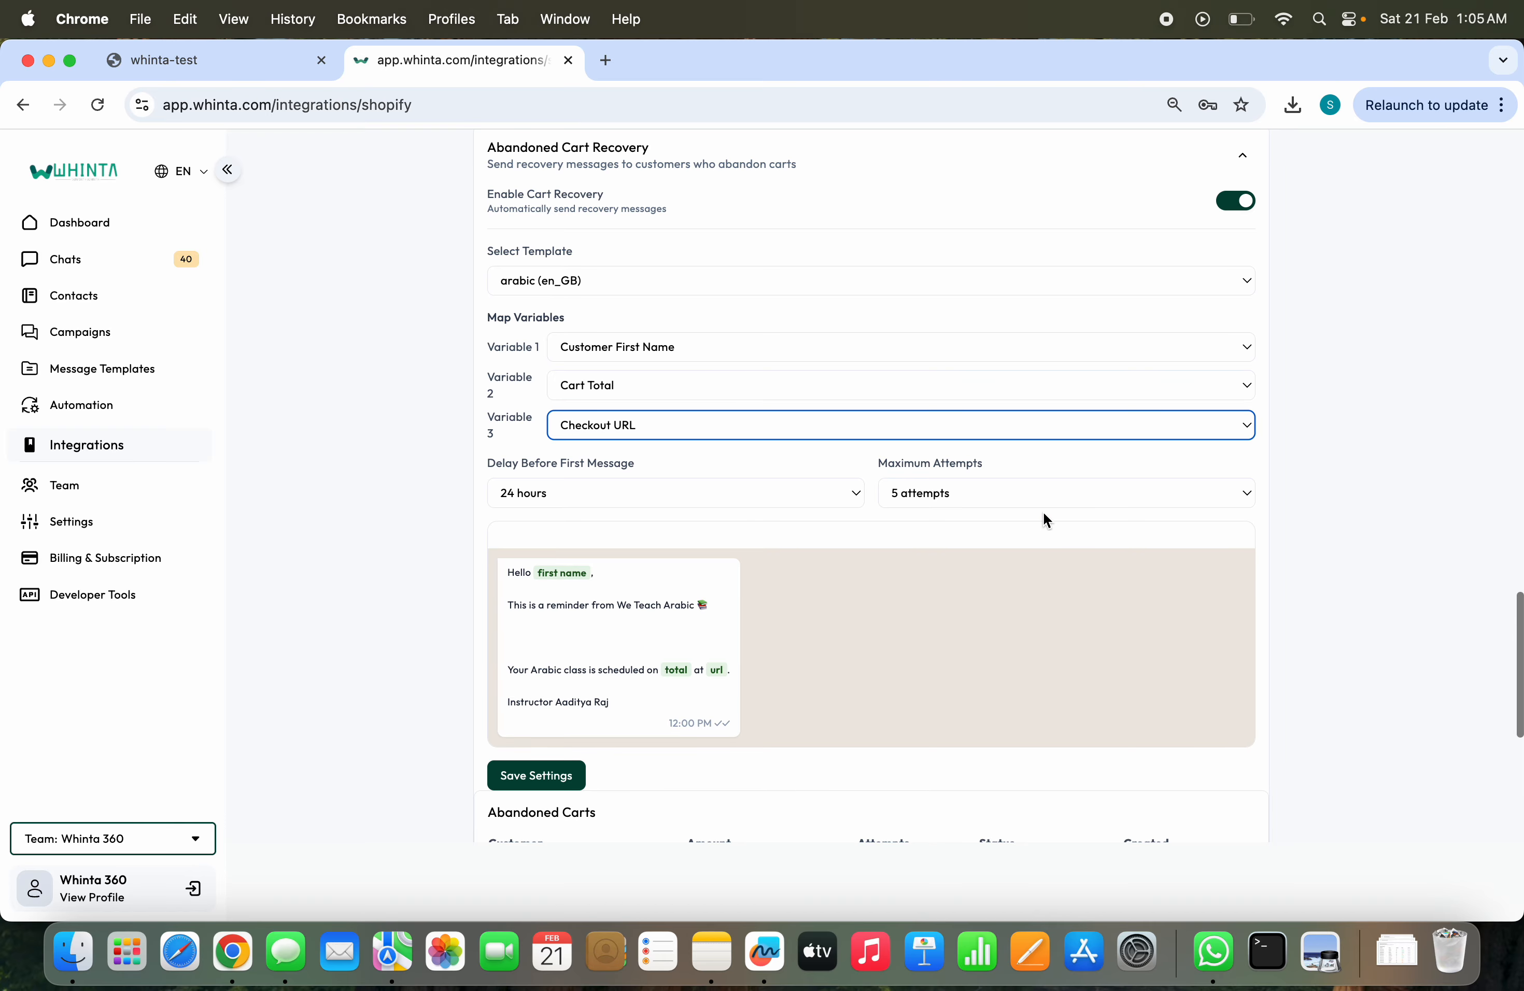
{"action": "left_click", "coordinate": [977, 499]}
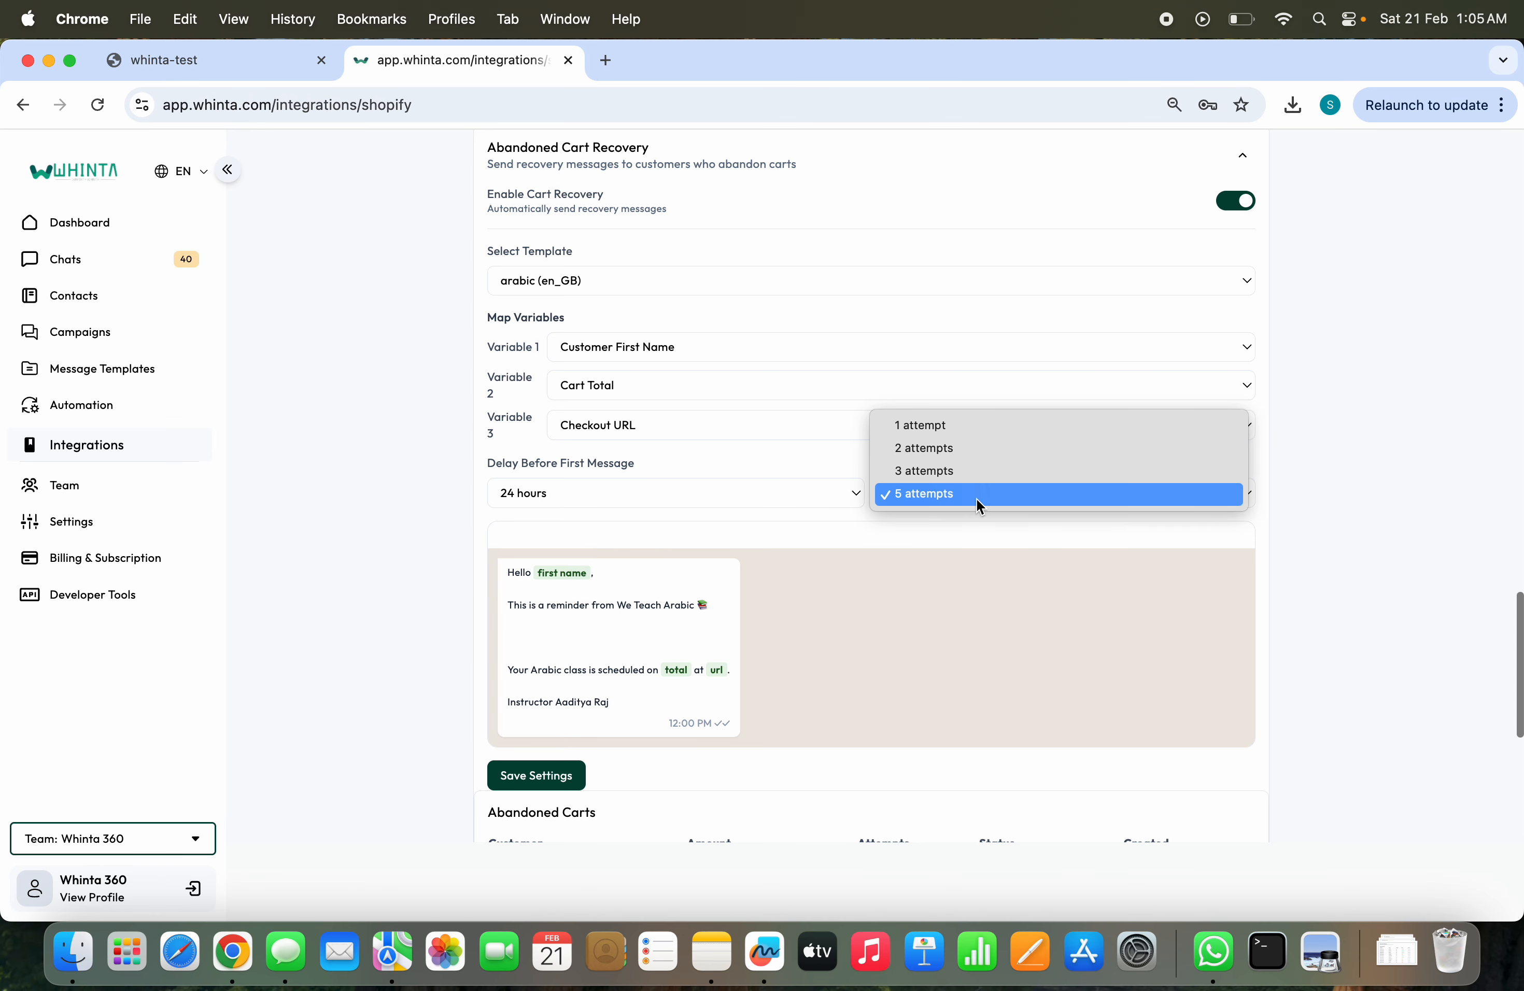
{"action": "left_click", "coordinate": [968, 580]}
Review the Abandoned Carts list with its amounts, attempts and statuses, and return to the Shopify Integration growth statistics
{"action": "scroll", "coordinate": [968, 580], "scroll_direction": "down", "scroll_amount": 5}
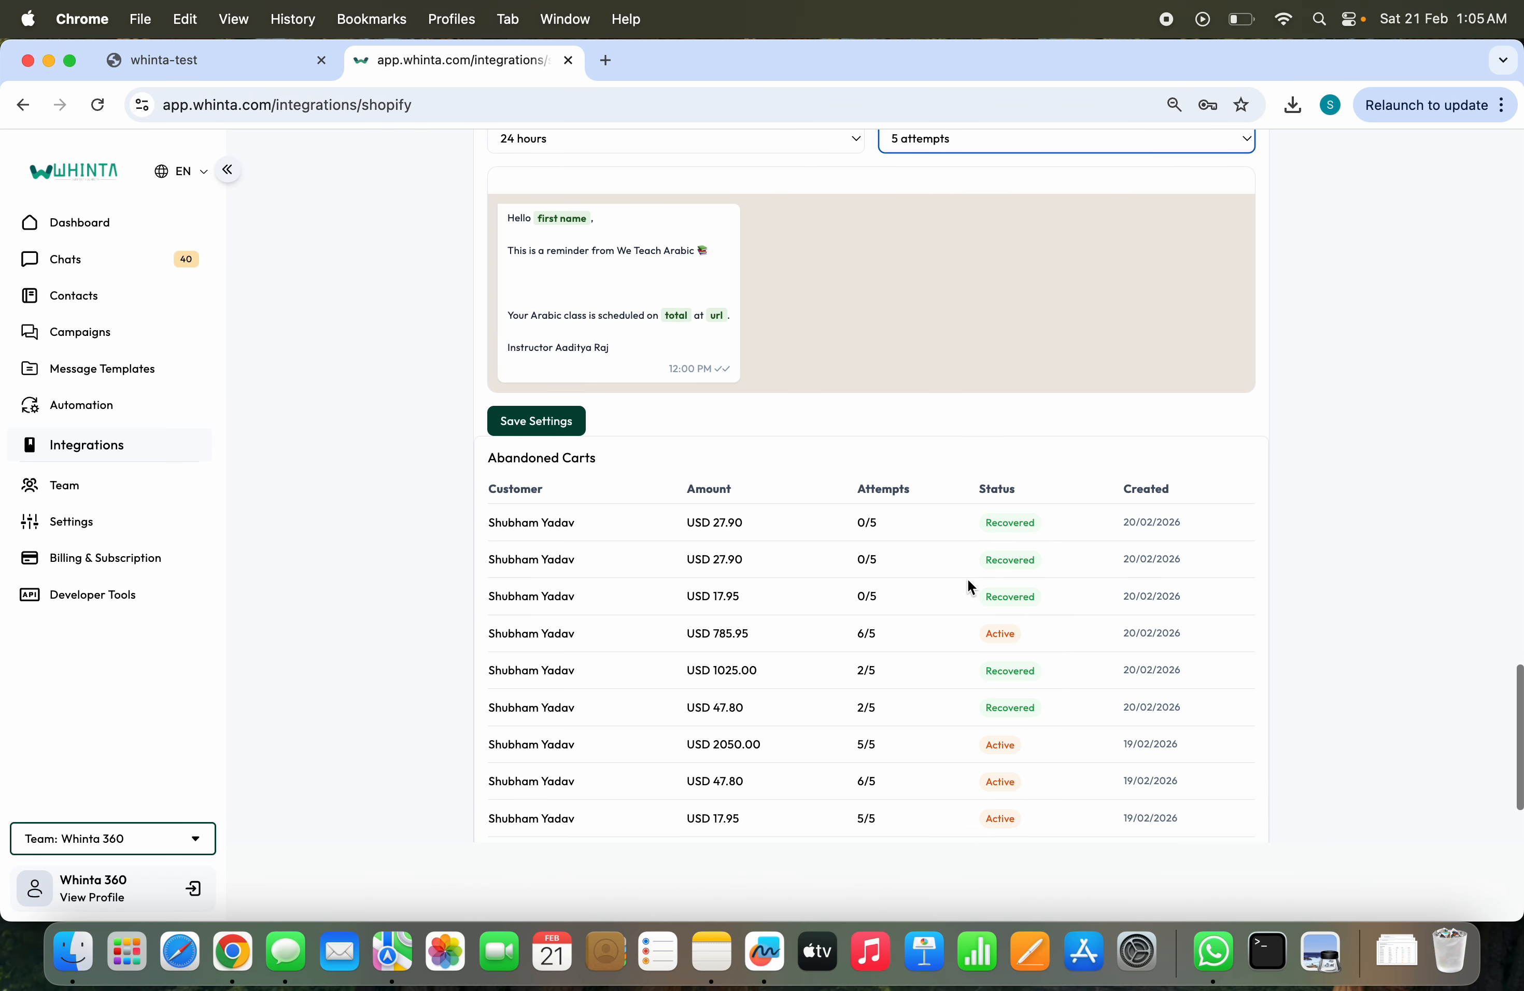
{"action": "scroll", "coordinate": [966, 577], "scroll_direction": "down", "scroll_amount": 2}
{"action": "scroll", "coordinate": [967, 577], "scroll_direction": "up", "scroll_amount": 3}
{"action": "scroll", "coordinate": [967, 578], "scroll_direction": "down", "scroll_amount": 4}
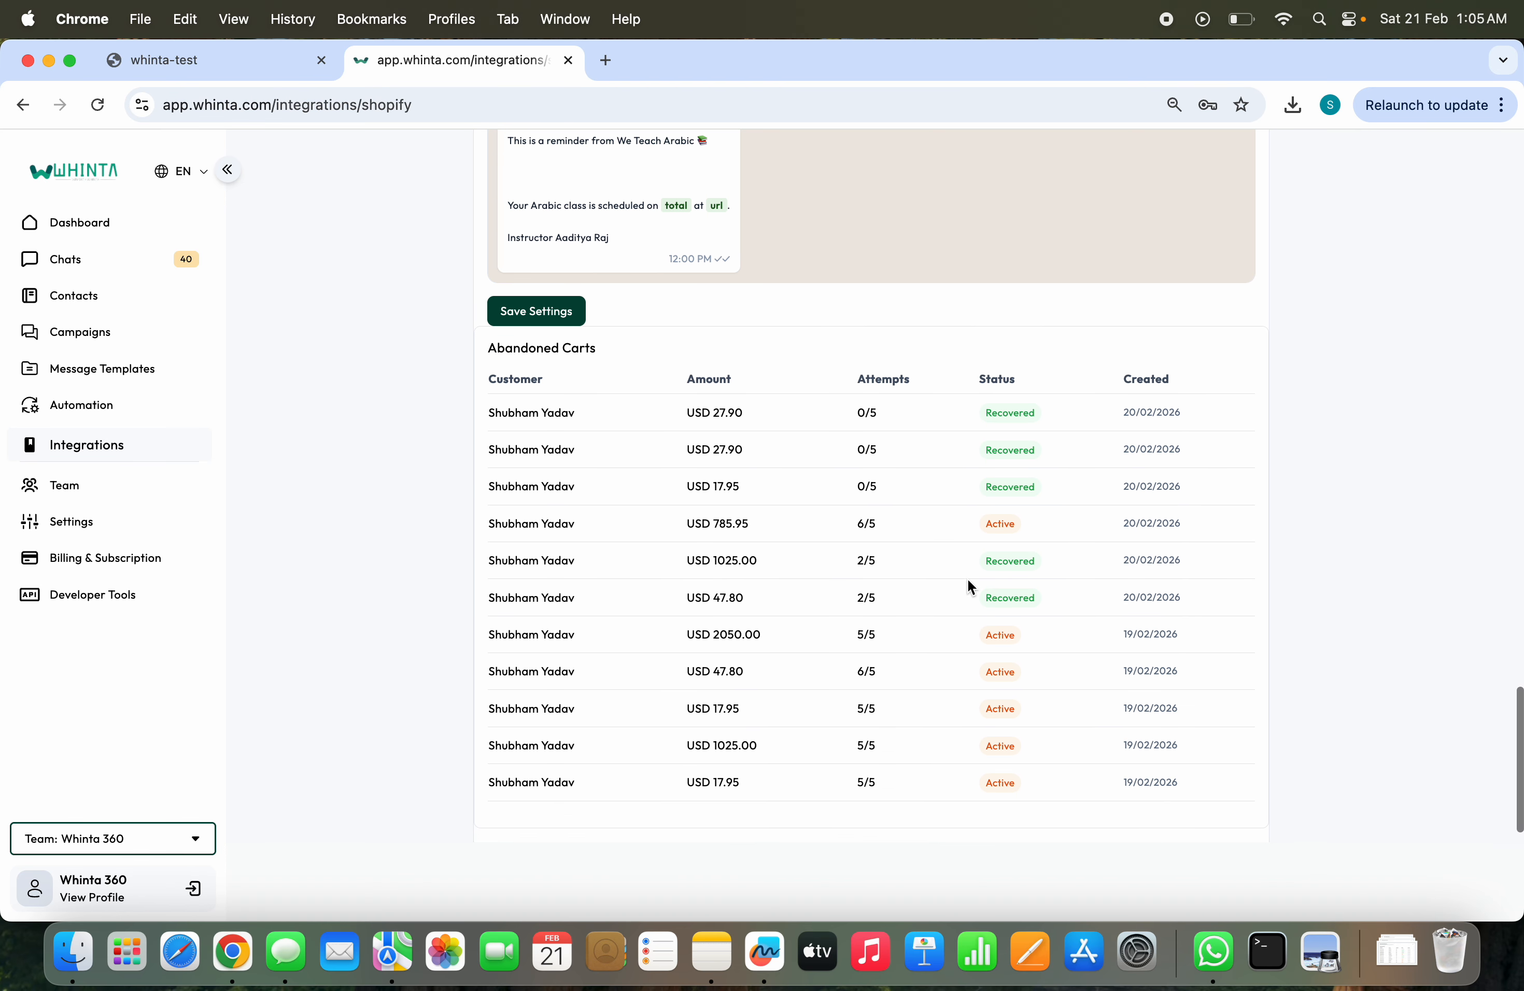
{"action": "scroll", "coordinate": [967, 578], "scroll_direction": "down", "scroll_amount": 1}
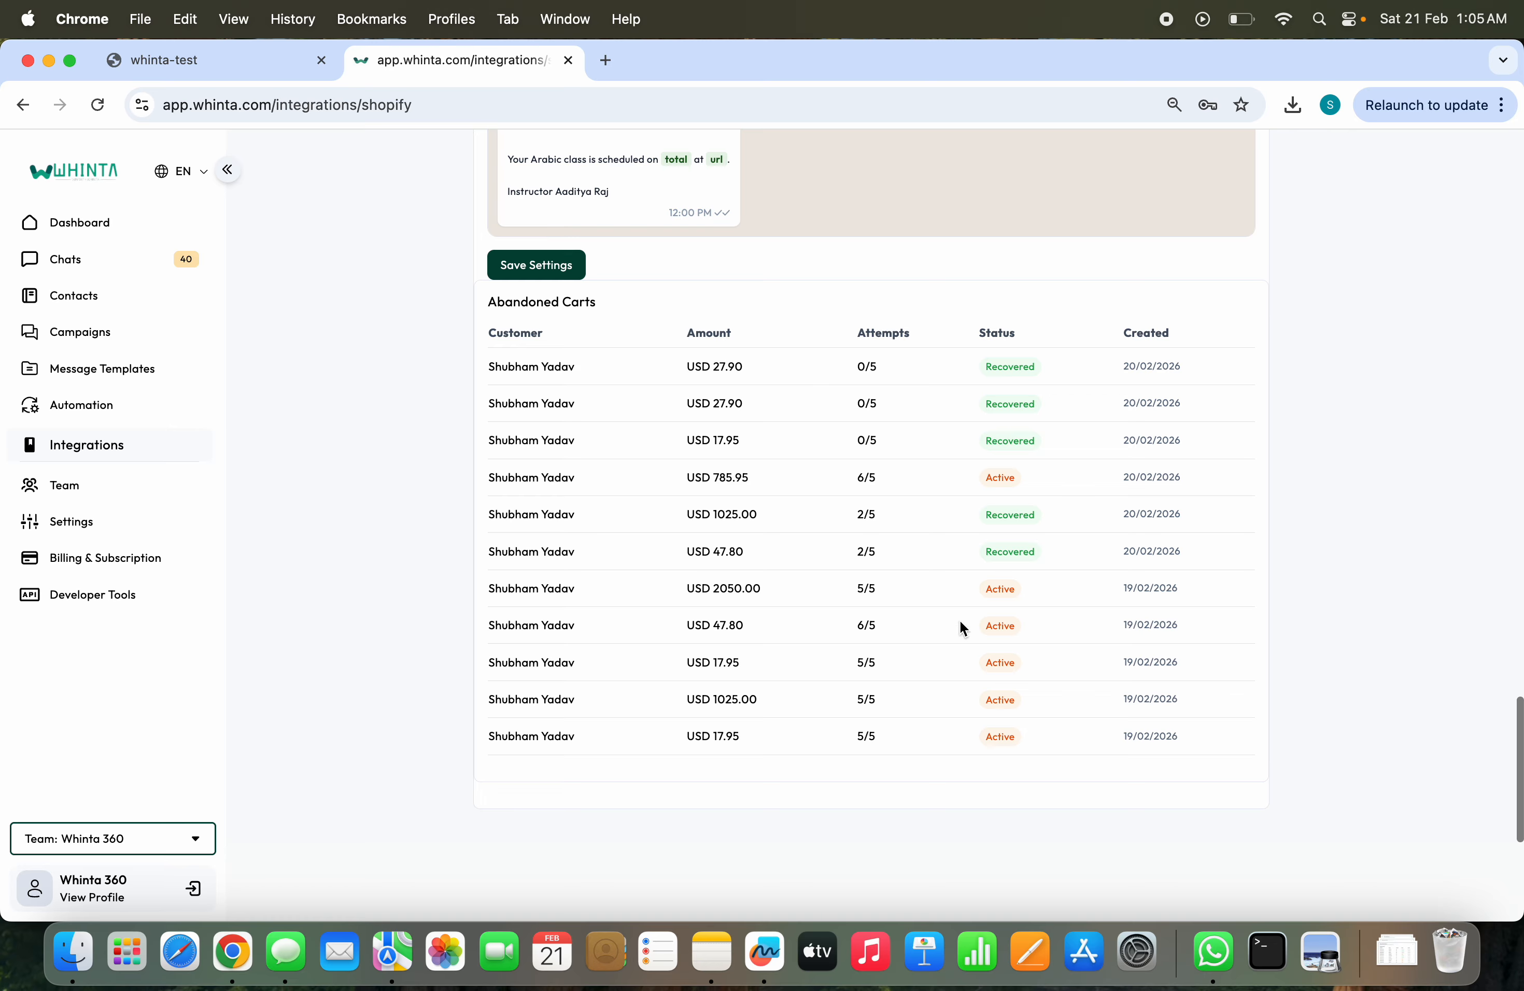
{"action": "scroll", "coordinate": [1079, 625], "scroll_direction": "up", "scroll_amount": 15}
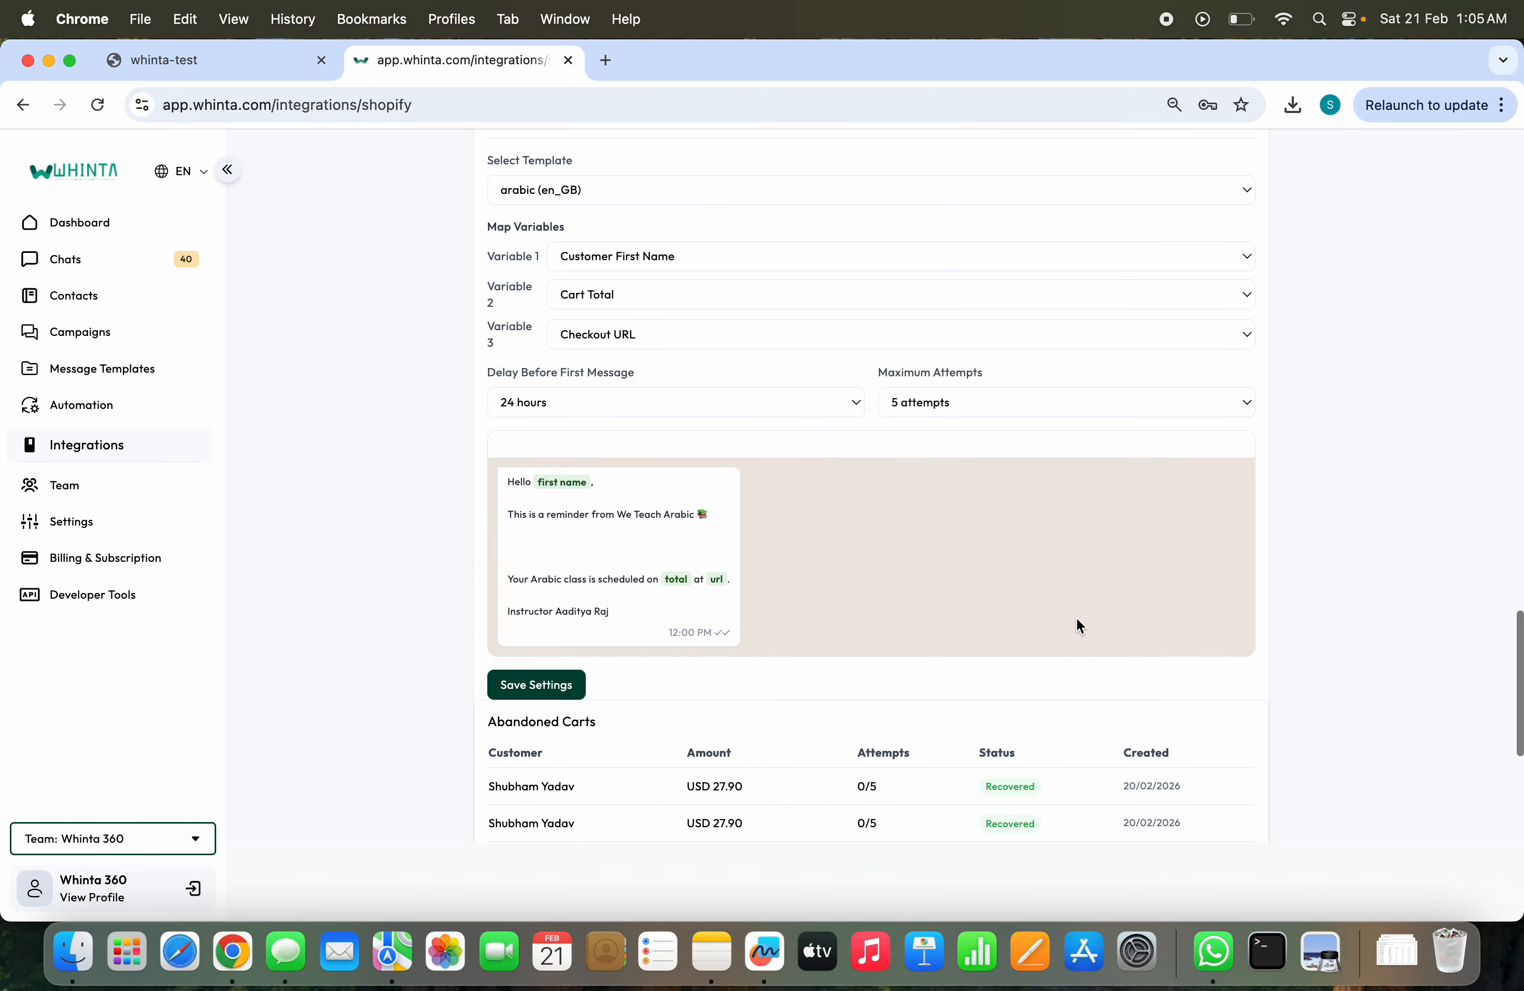
{"action": "scroll", "coordinate": [1076, 618], "scroll_direction": "up", "scroll_amount": 10}
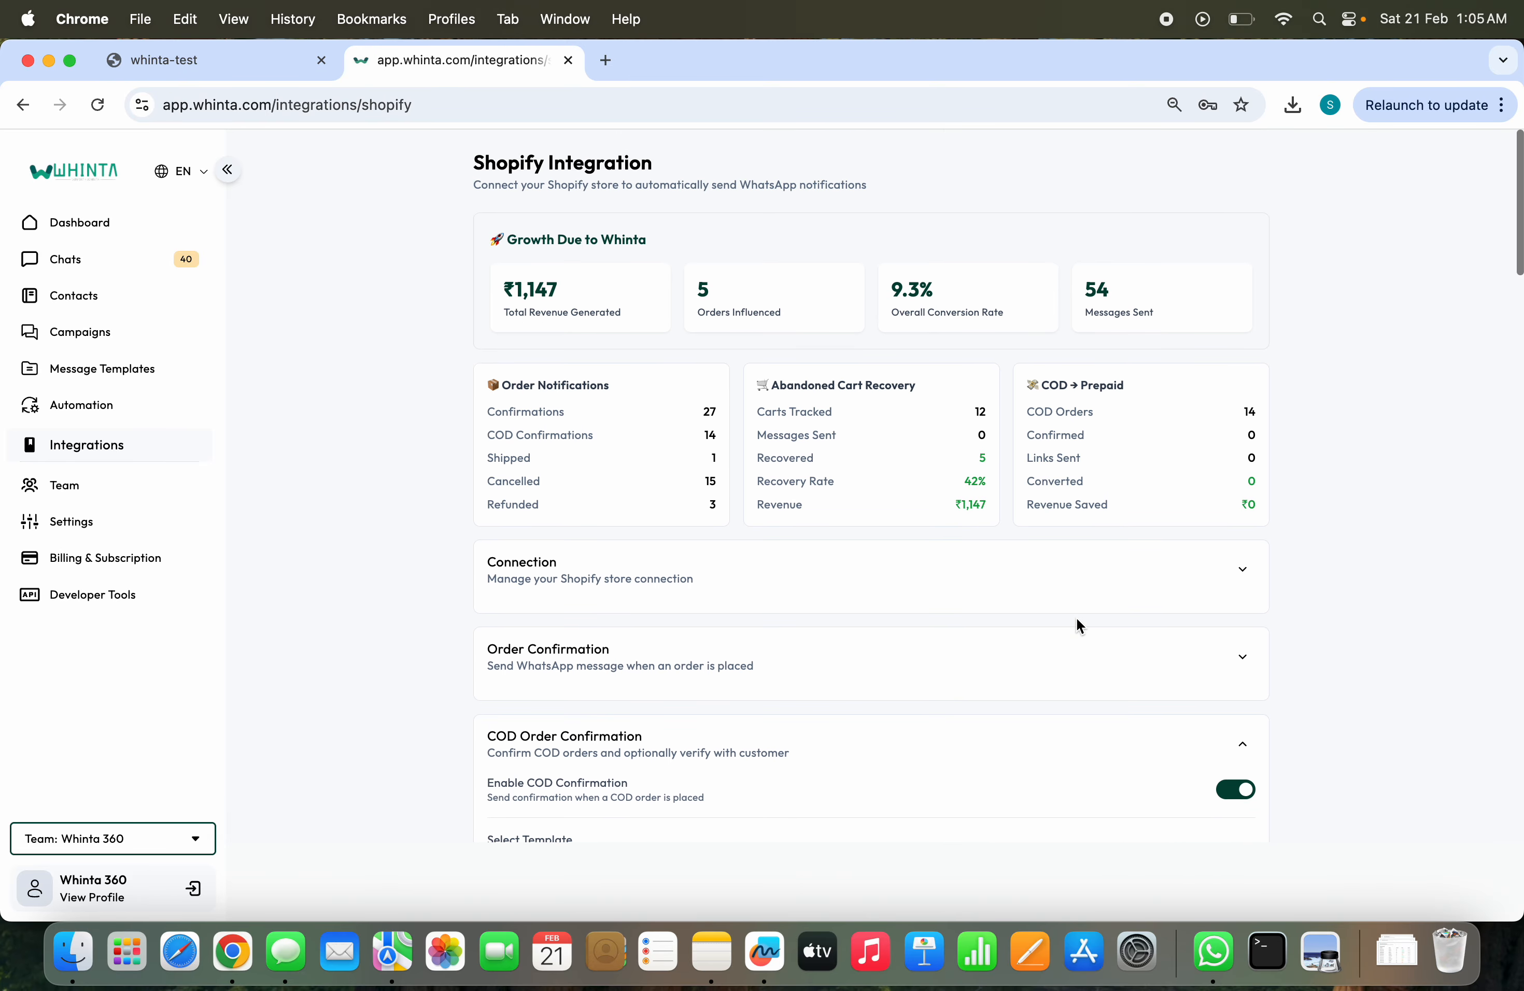